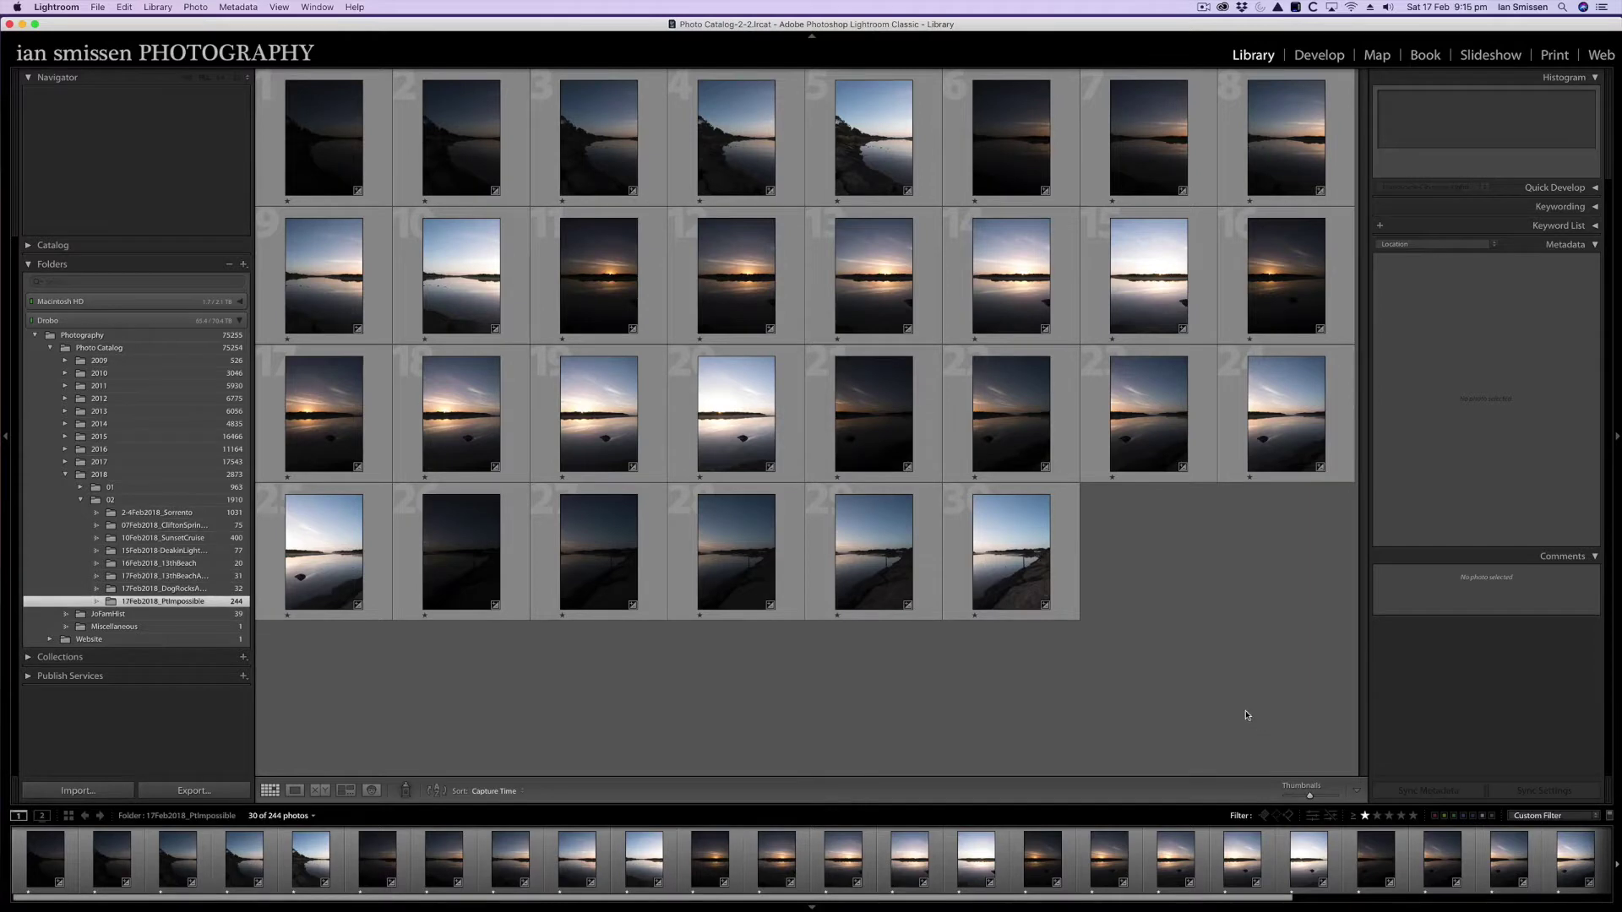
# - Filter the folder by purple label instead of star rating and open the first HDR photo for developing
pyautogui.click(1365, 817)
pyautogui.click(1472, 816)
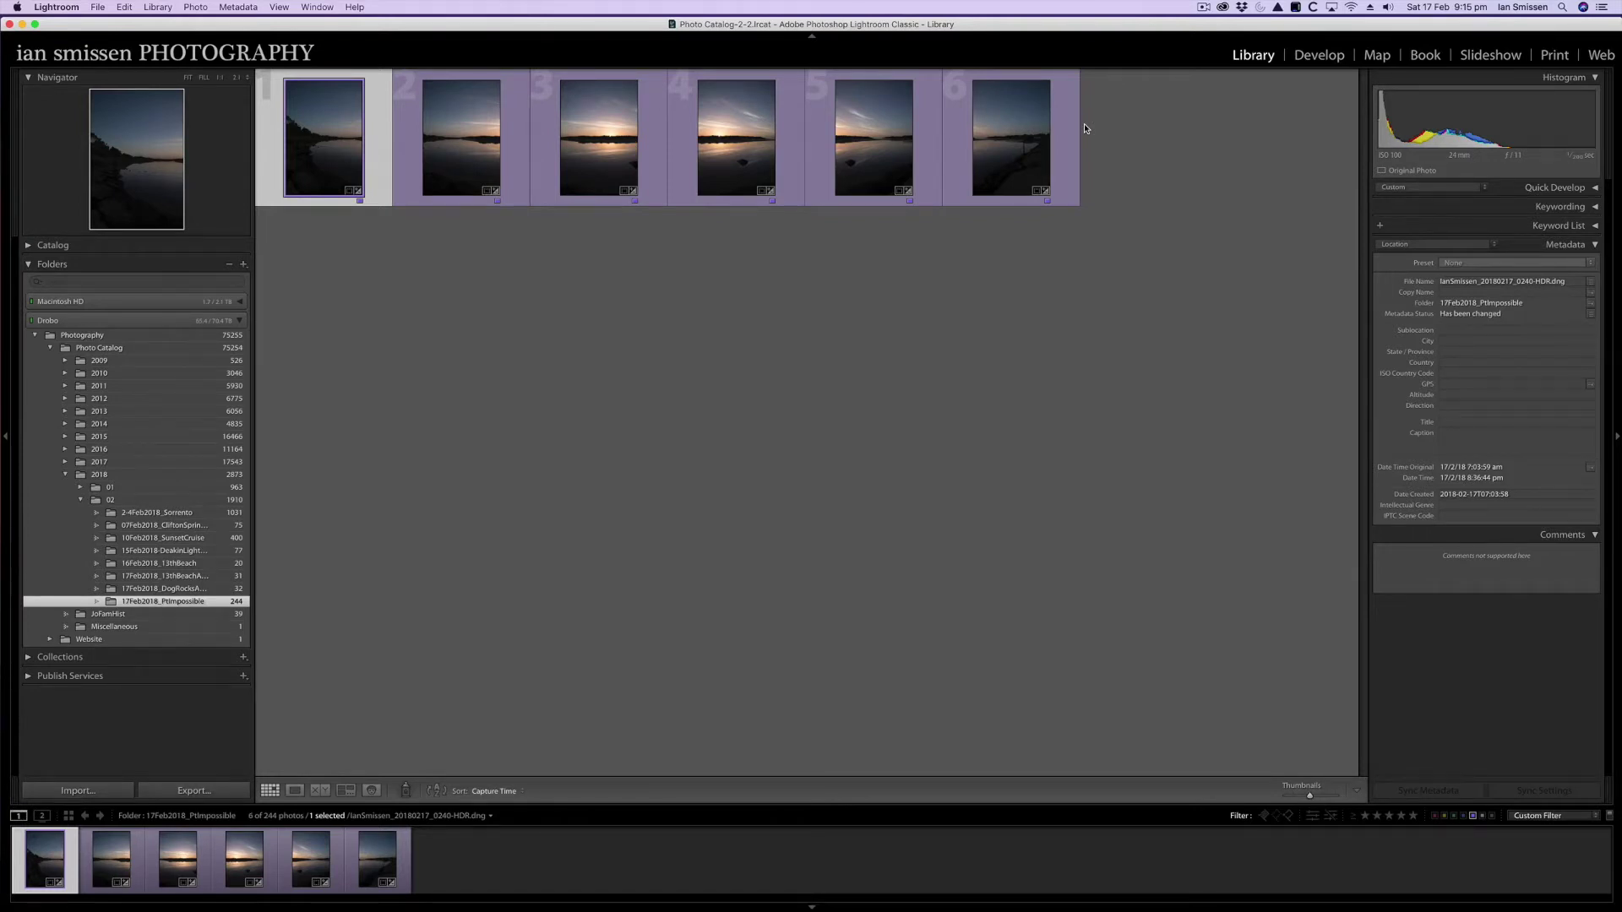
pyautogui.doubleClick(372, 158)
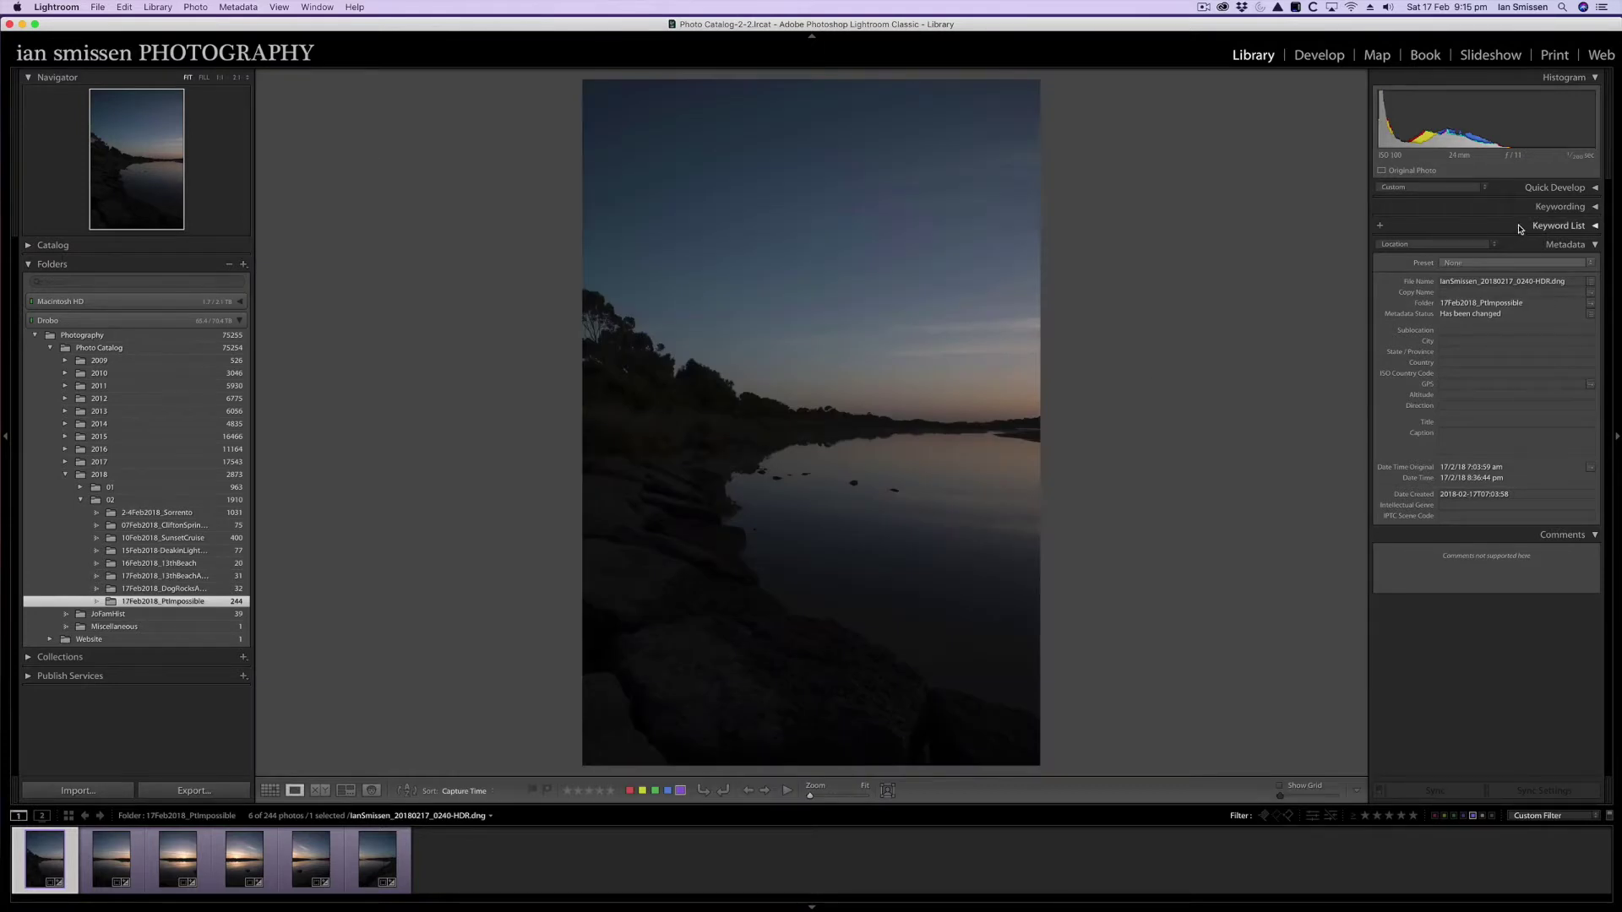
pyautogui.click(1319, 52)
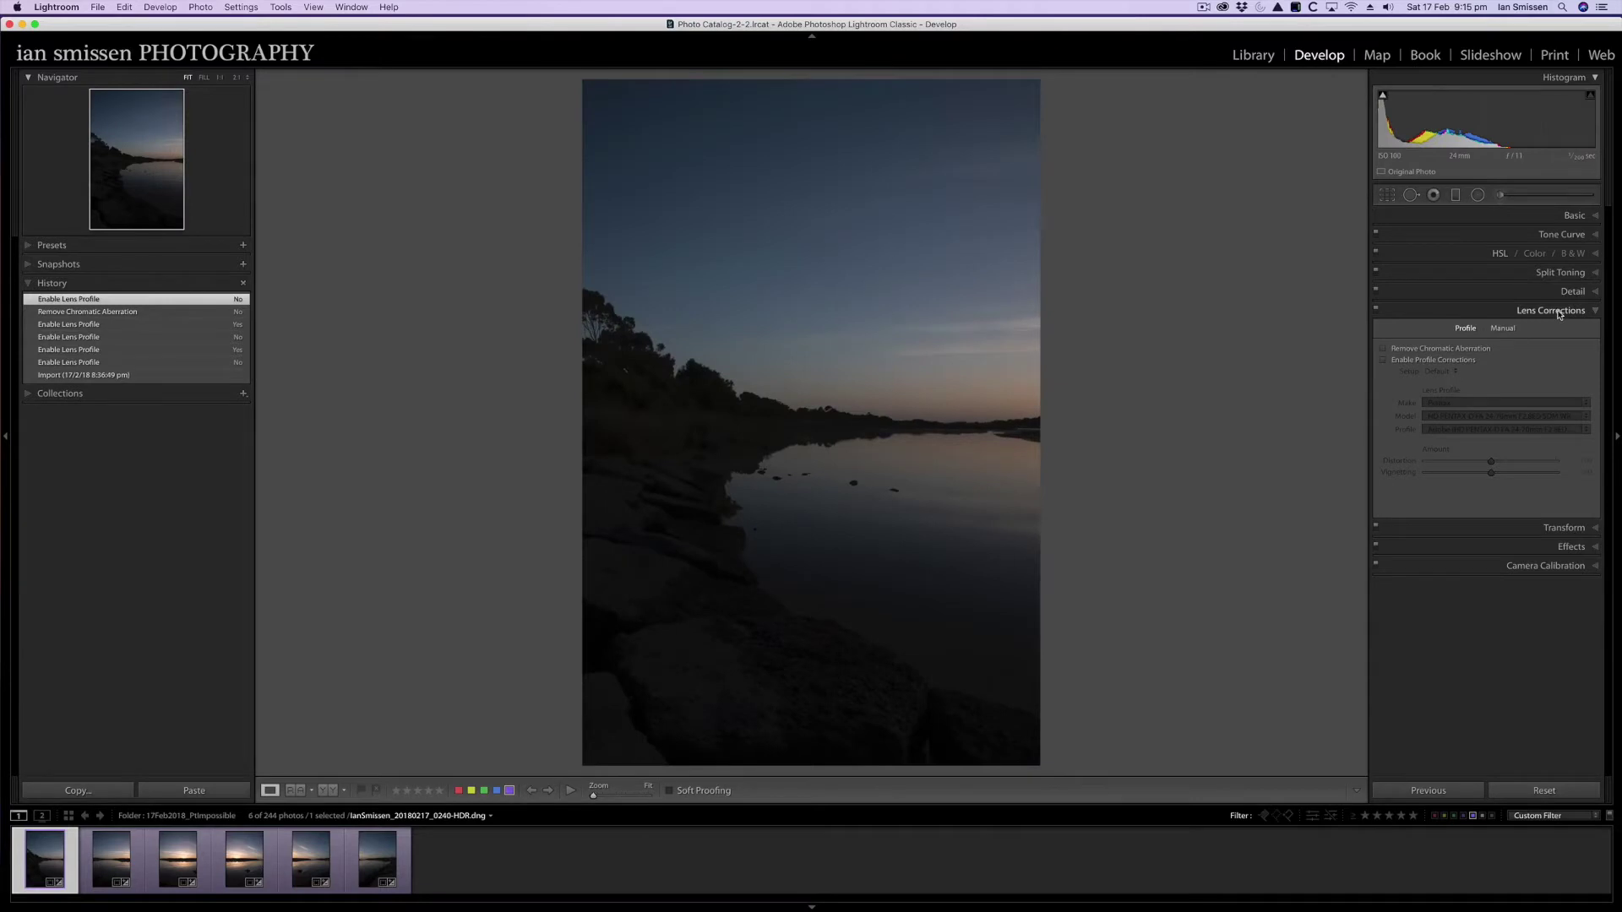
# - Enable Remove Chromatic Aberration and Profile Corrections for the first HDR photo, comparing the image with the profile off and on
pyautogui.click(1399, 349)
pyautogui.click(1382, 360)
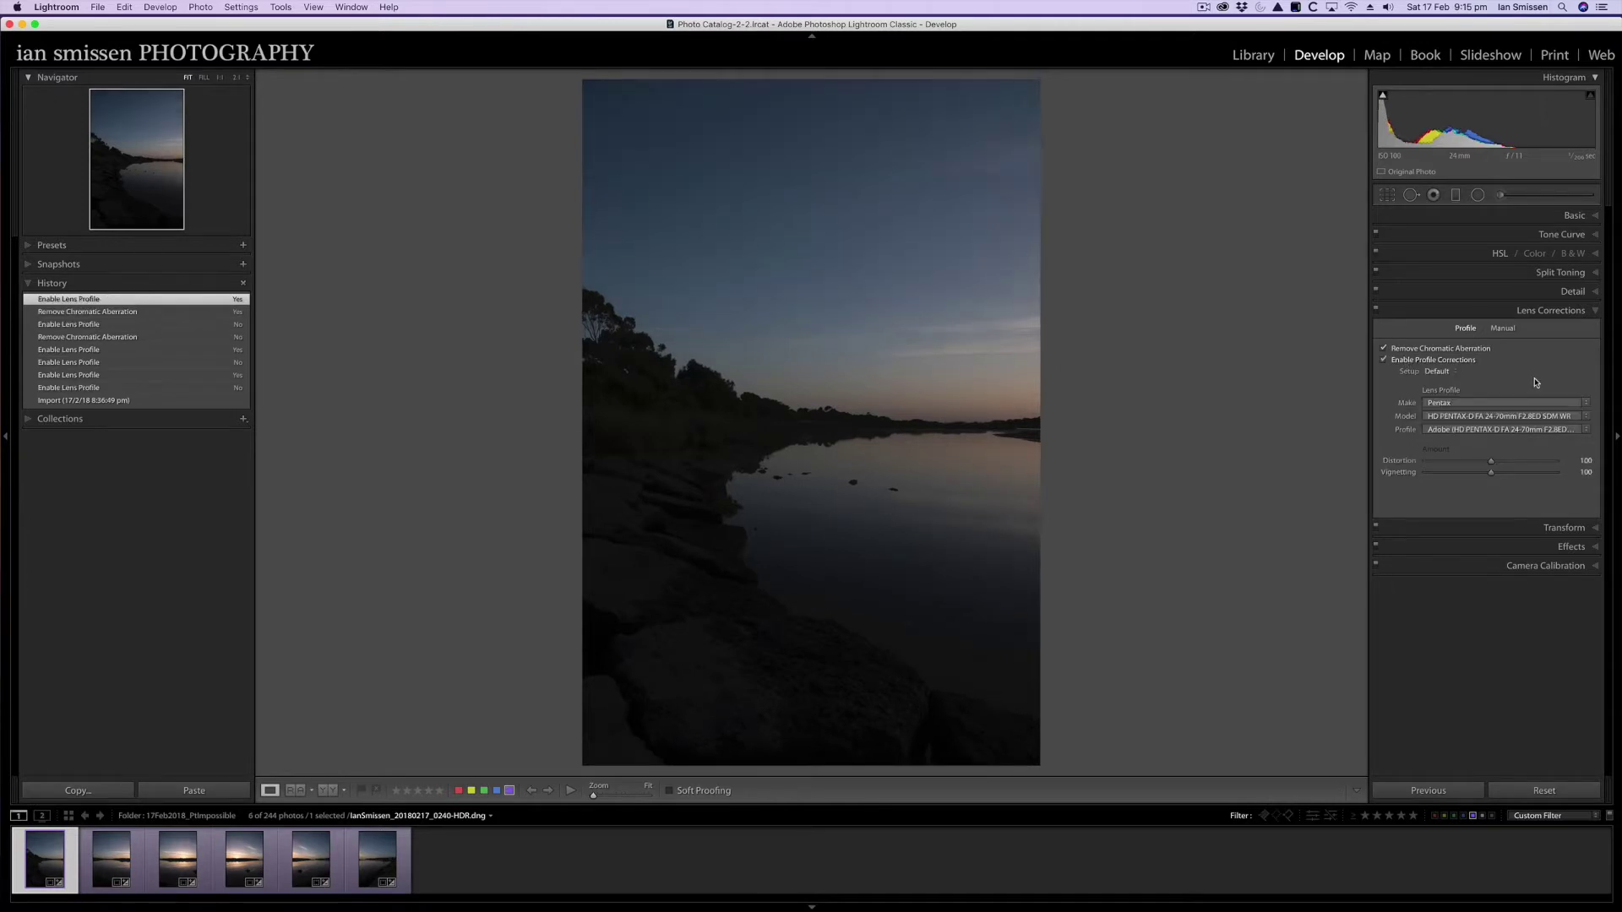
pyautogui.click(1383, 361)
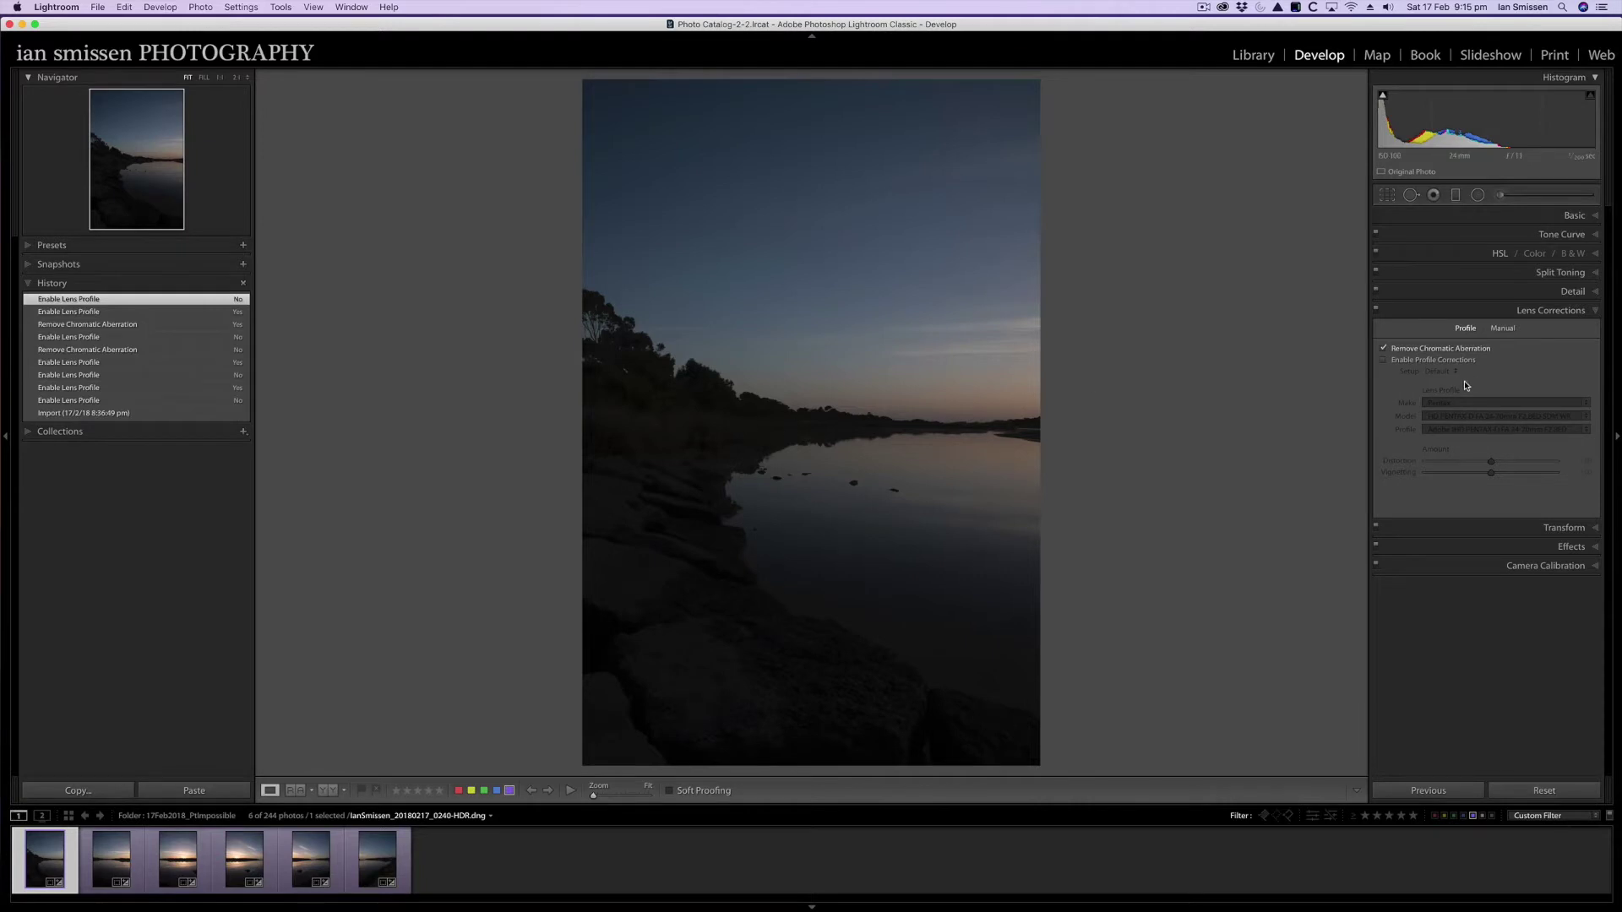
pyautogui.click(1384, 360)
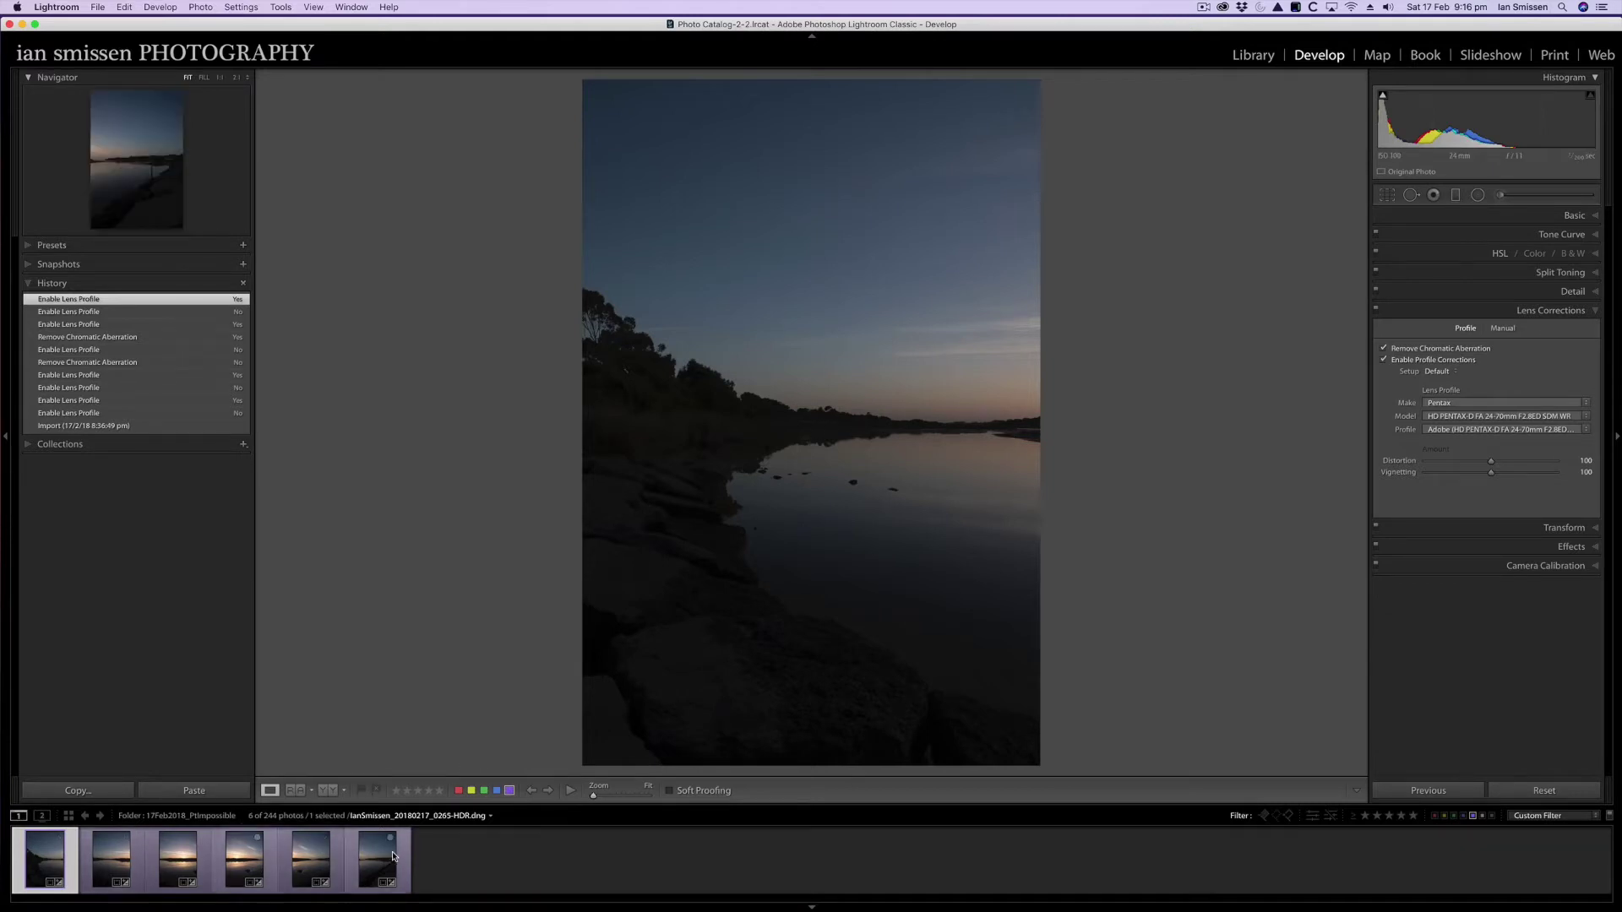
# - Select all the purple-labelled HDR photos and synchronize every develop setting from the first photo to them
pyautogui.press('super+a')
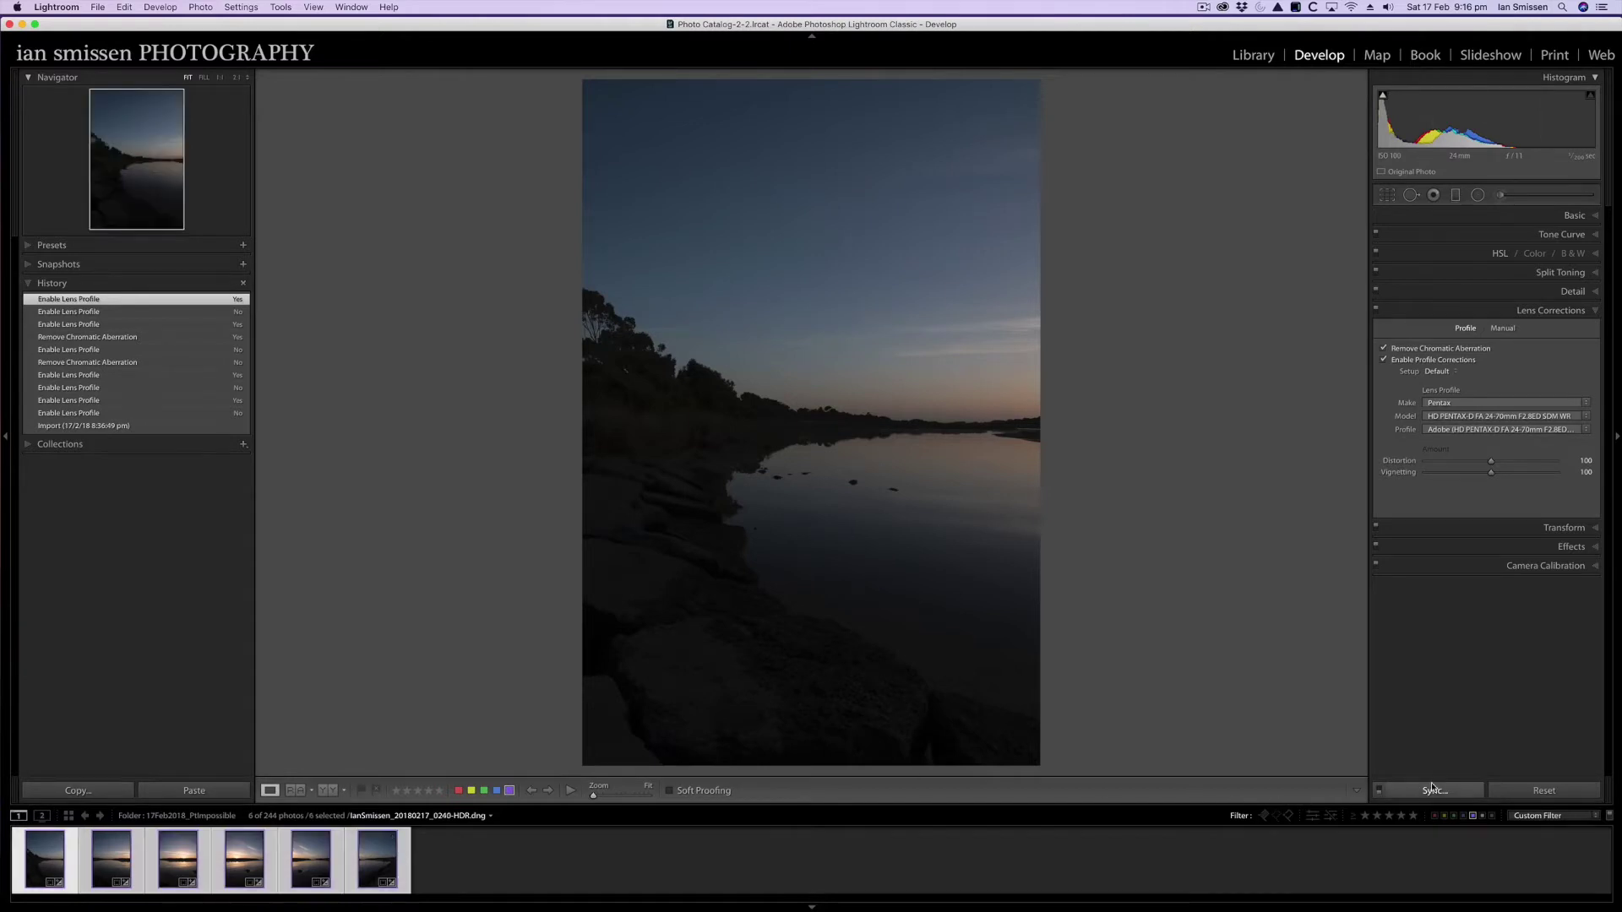
pyautogui.click(1434, 790)
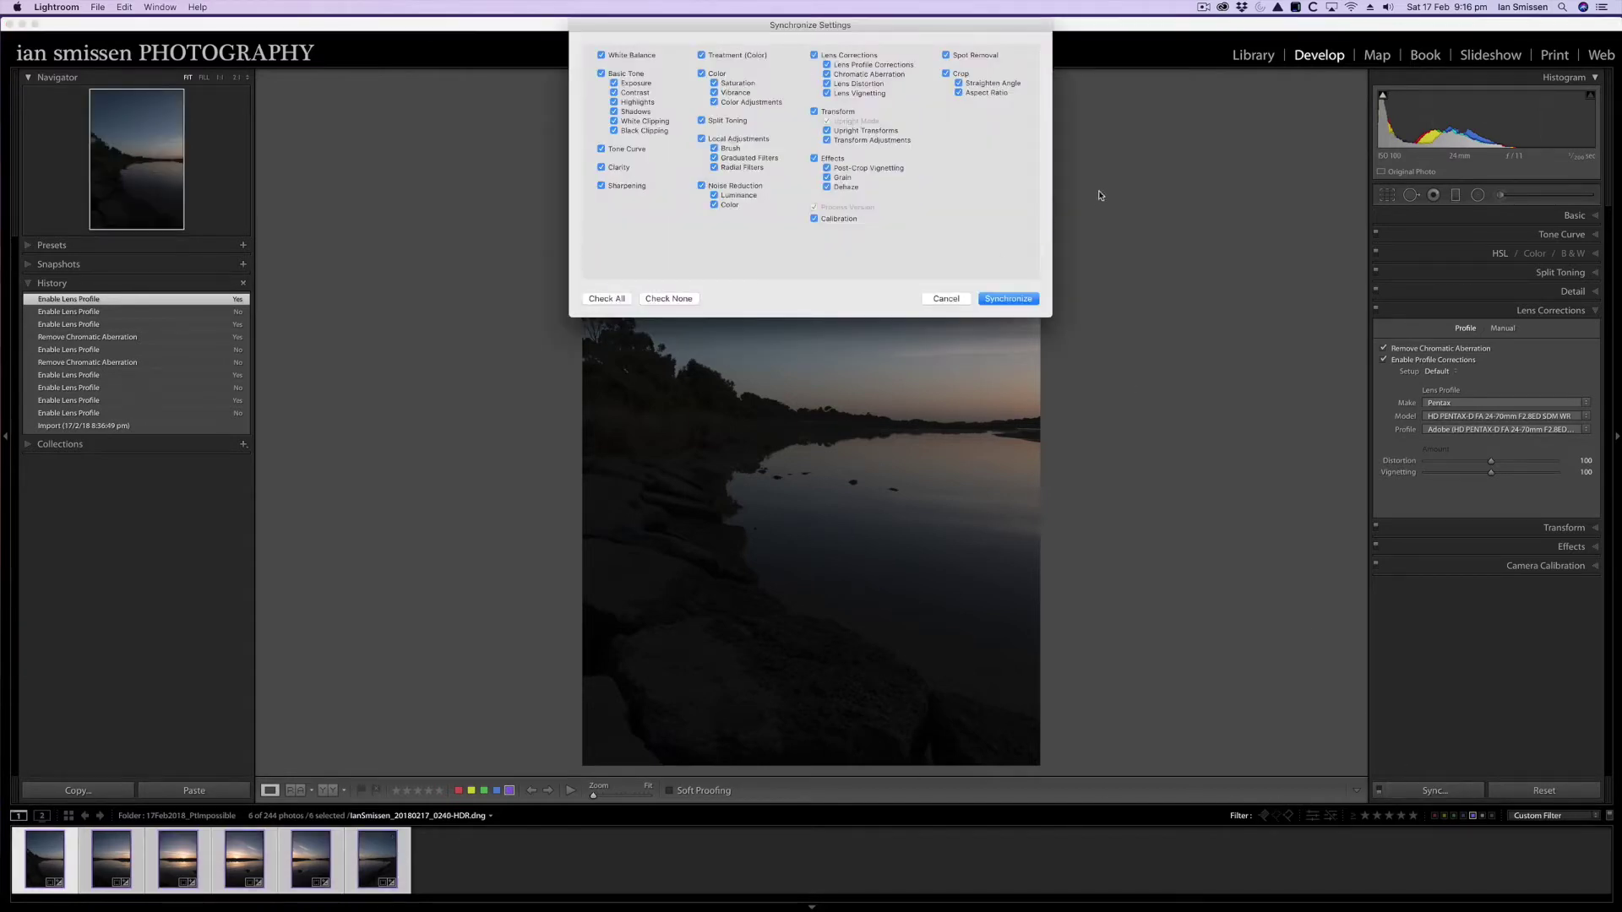
pyautogui.click(1009, 299)
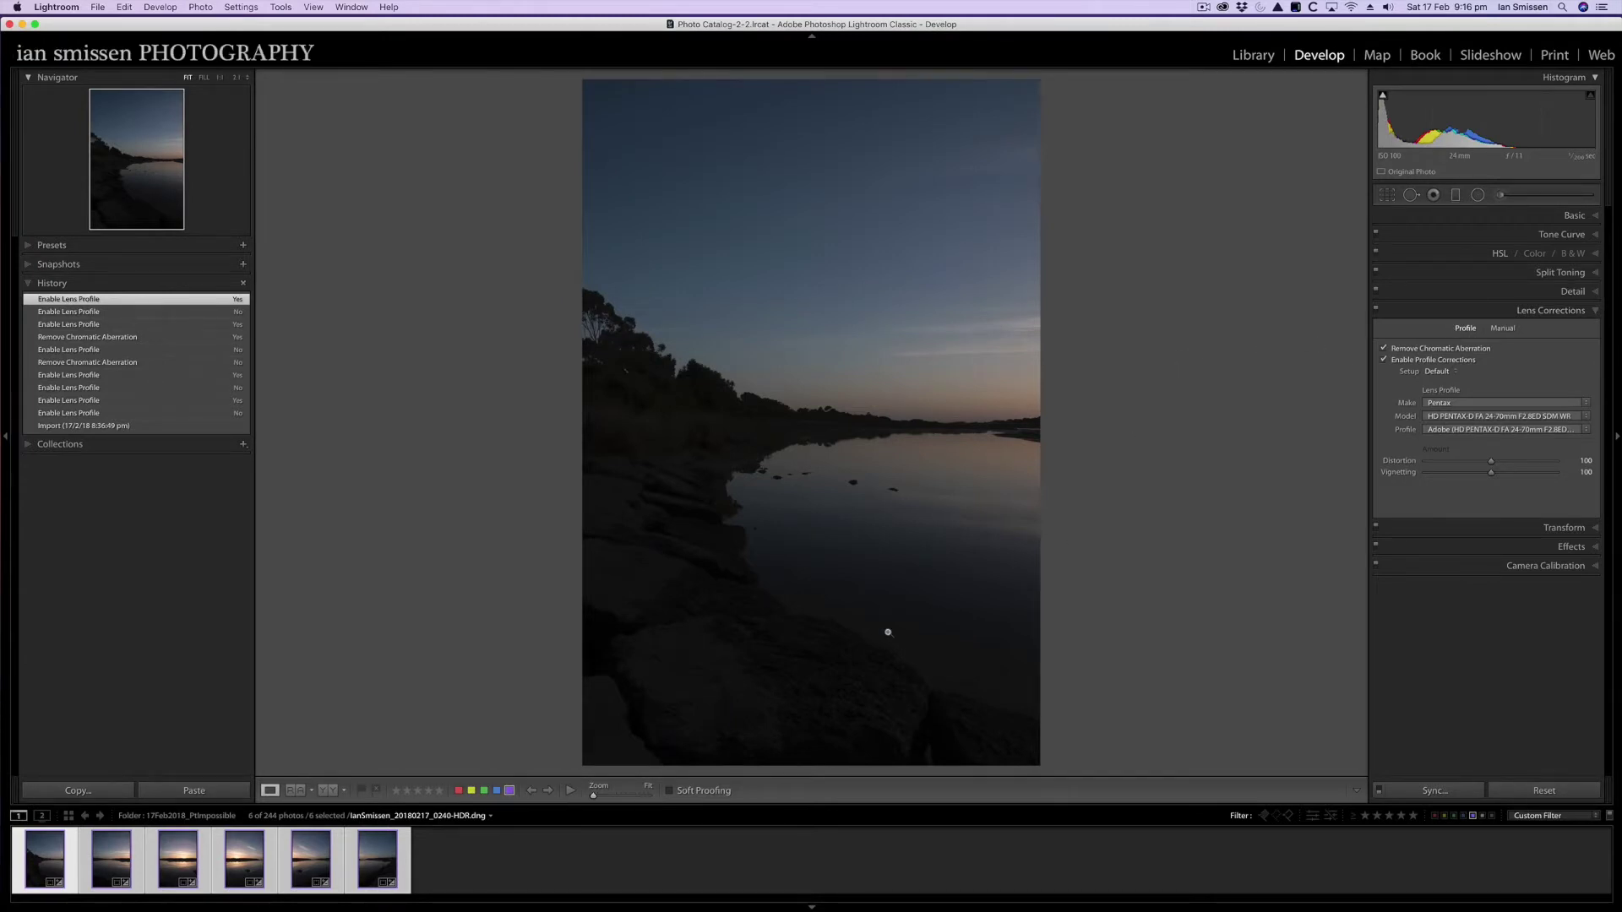
# - Start a panorama merge from the selected HDR photos
pyautogui.rightClick(382, 854)
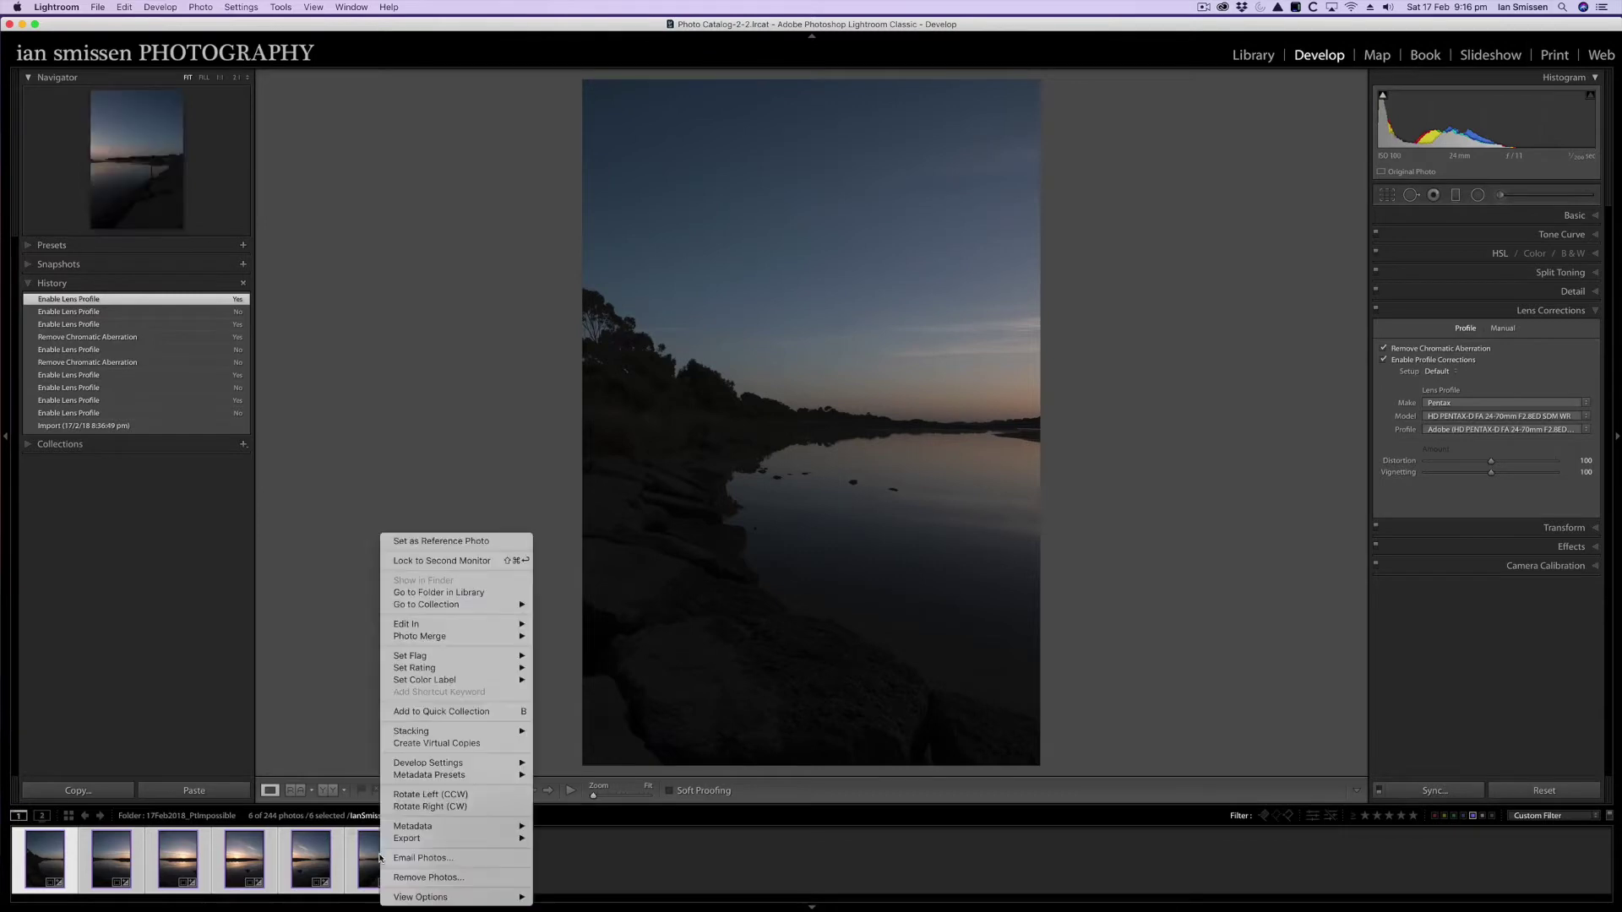
pyautogui.moveTo(409, 640)
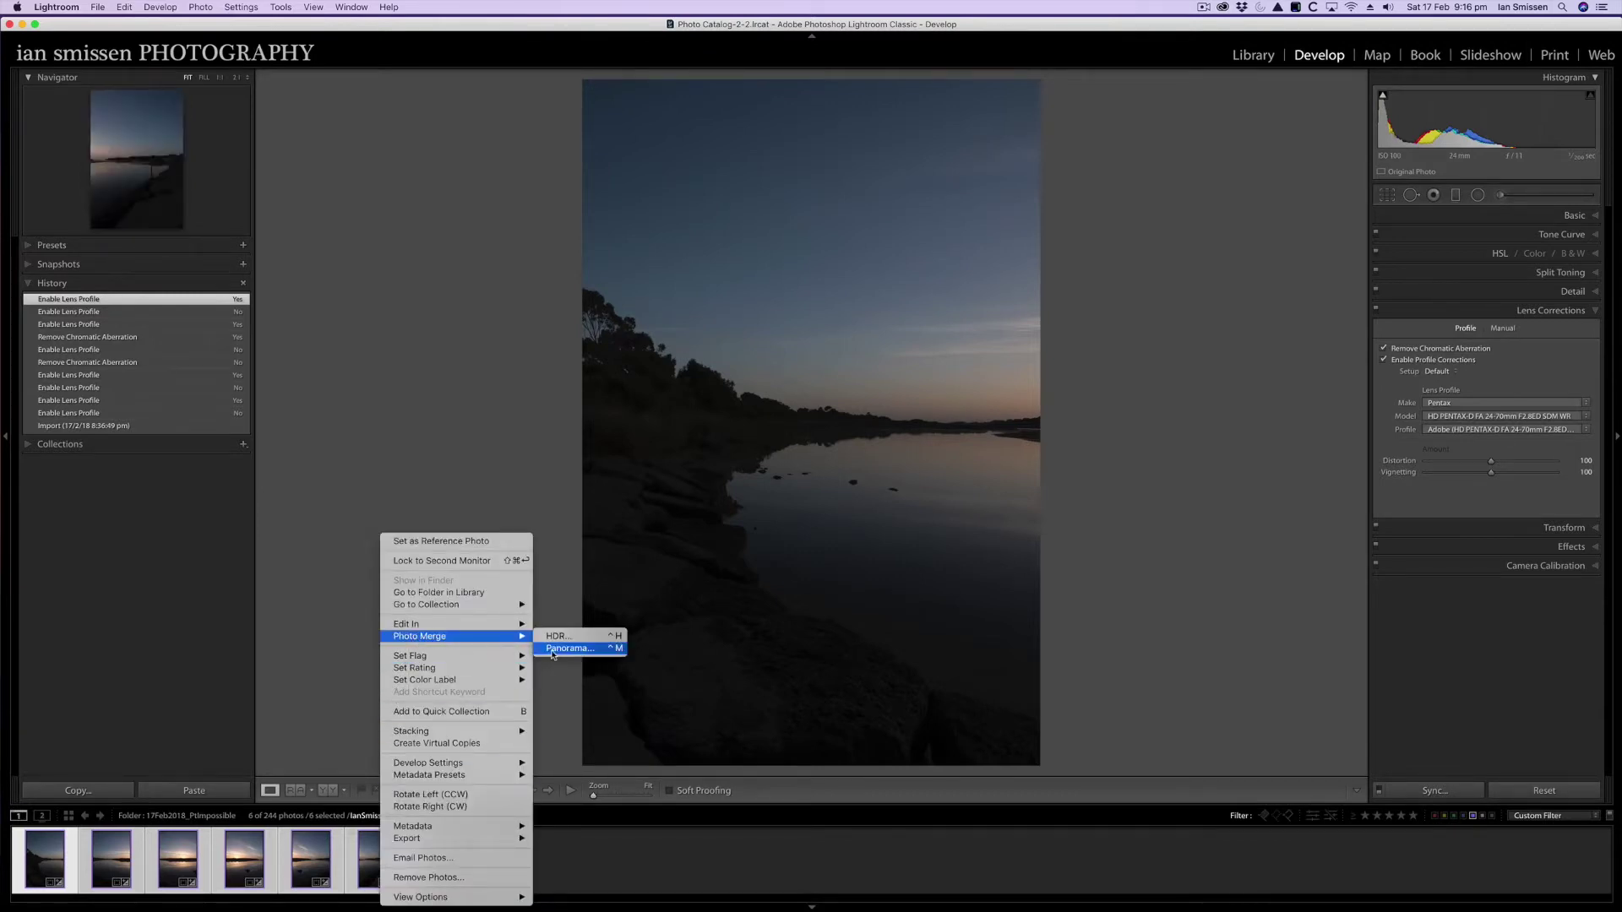
pyautogui.click(555, 653)
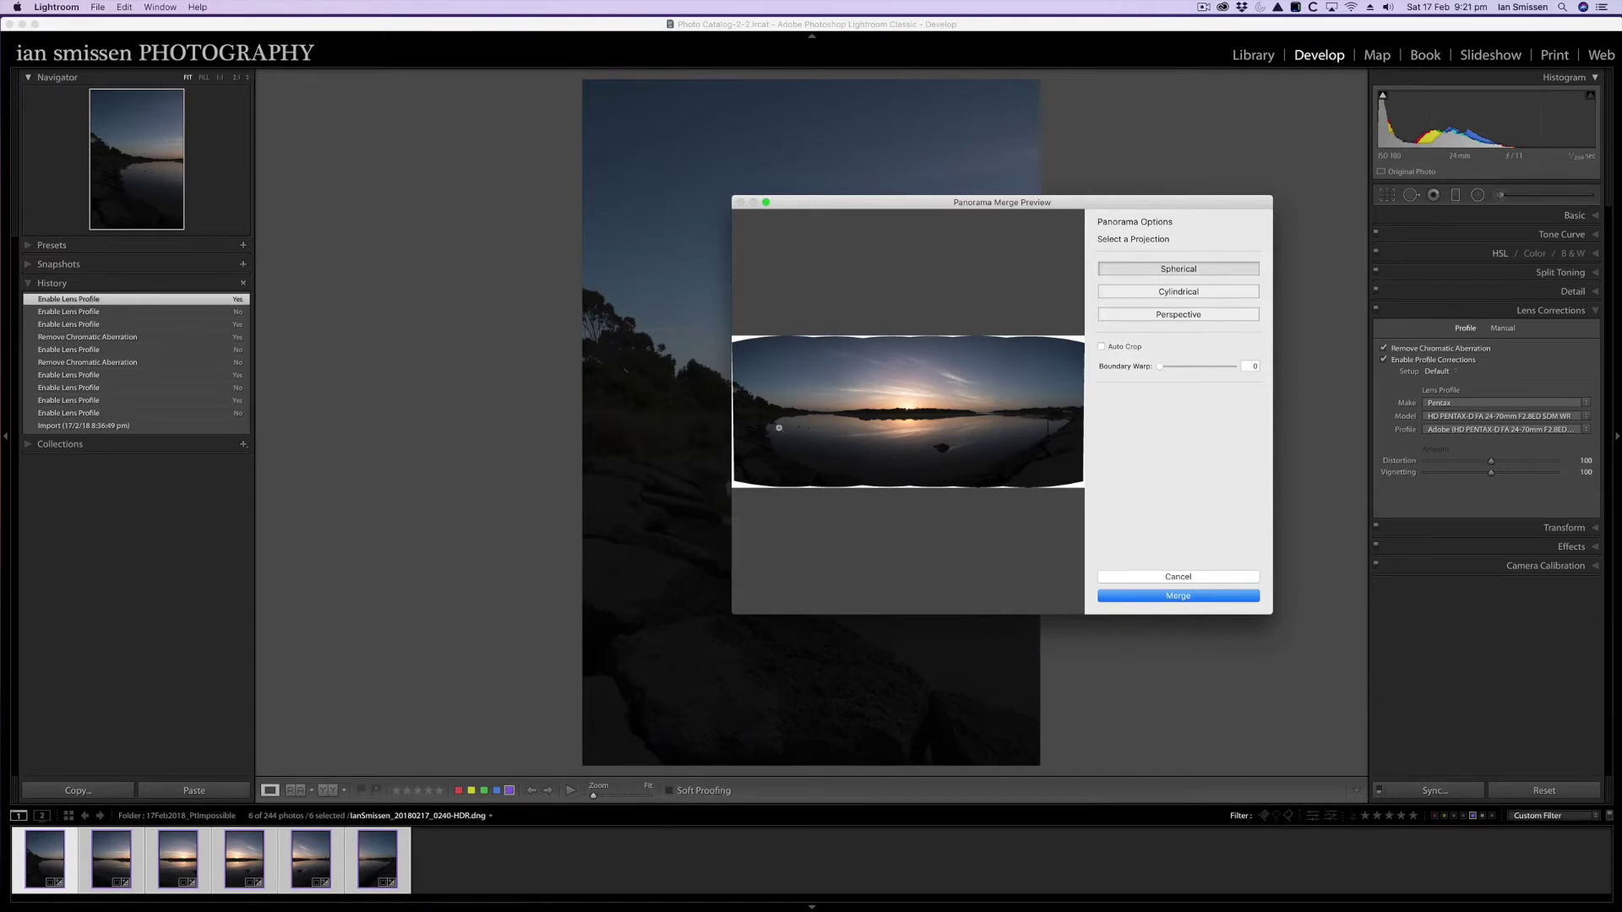
# - Try Auto Crop on the spherical panorama preview and switch it back off
pyautogui.click(1102, 347)
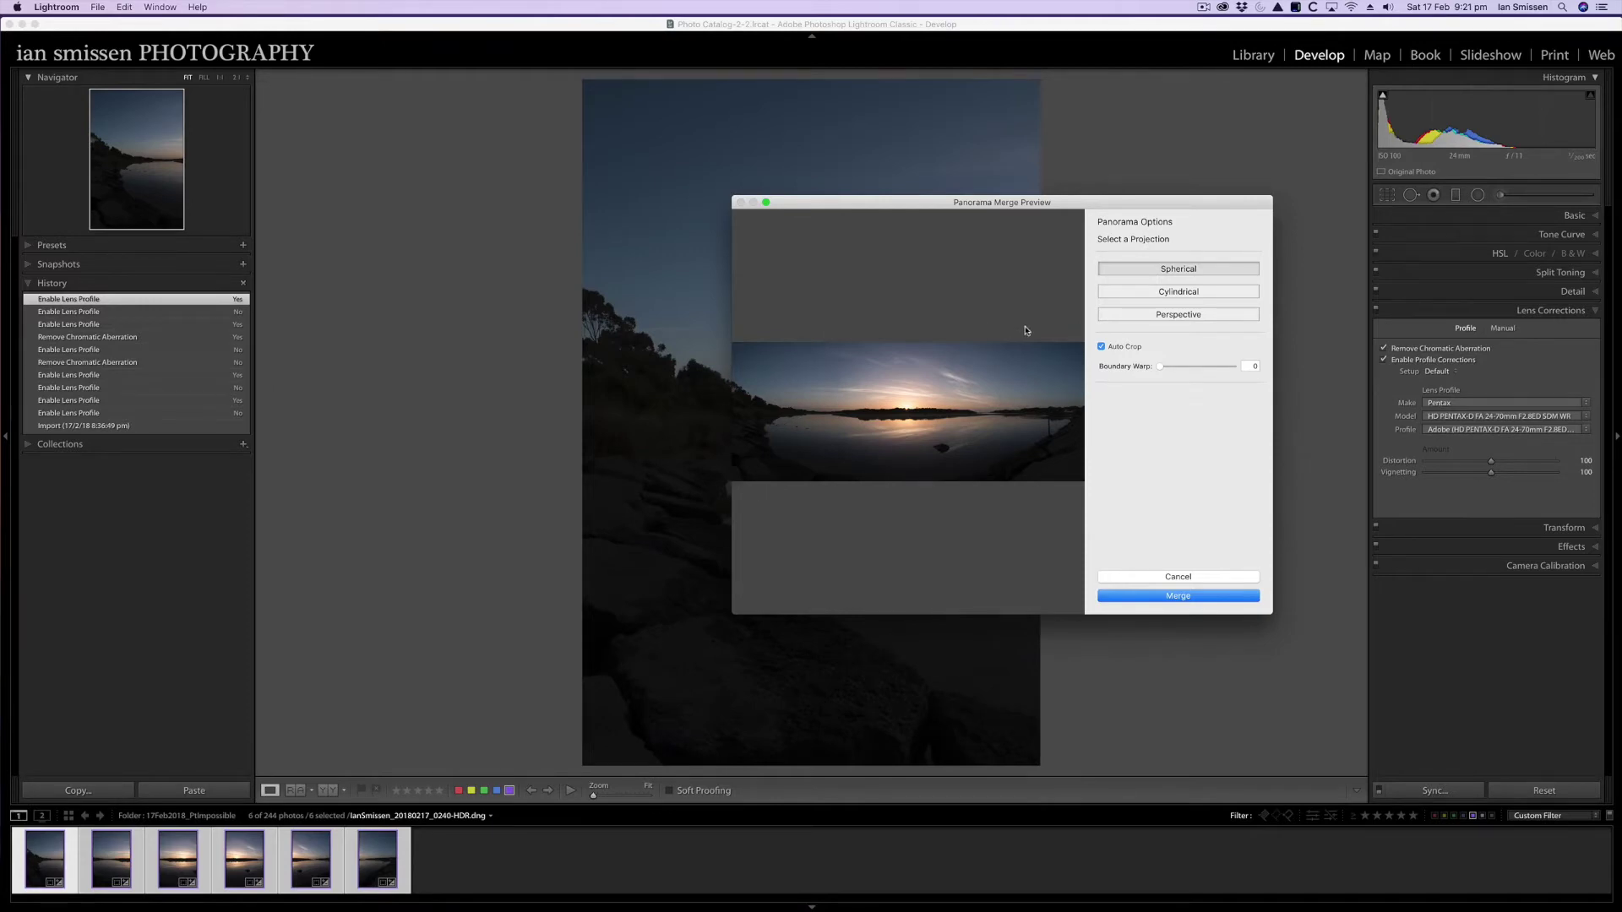
pyautogui.click(1102, 346)
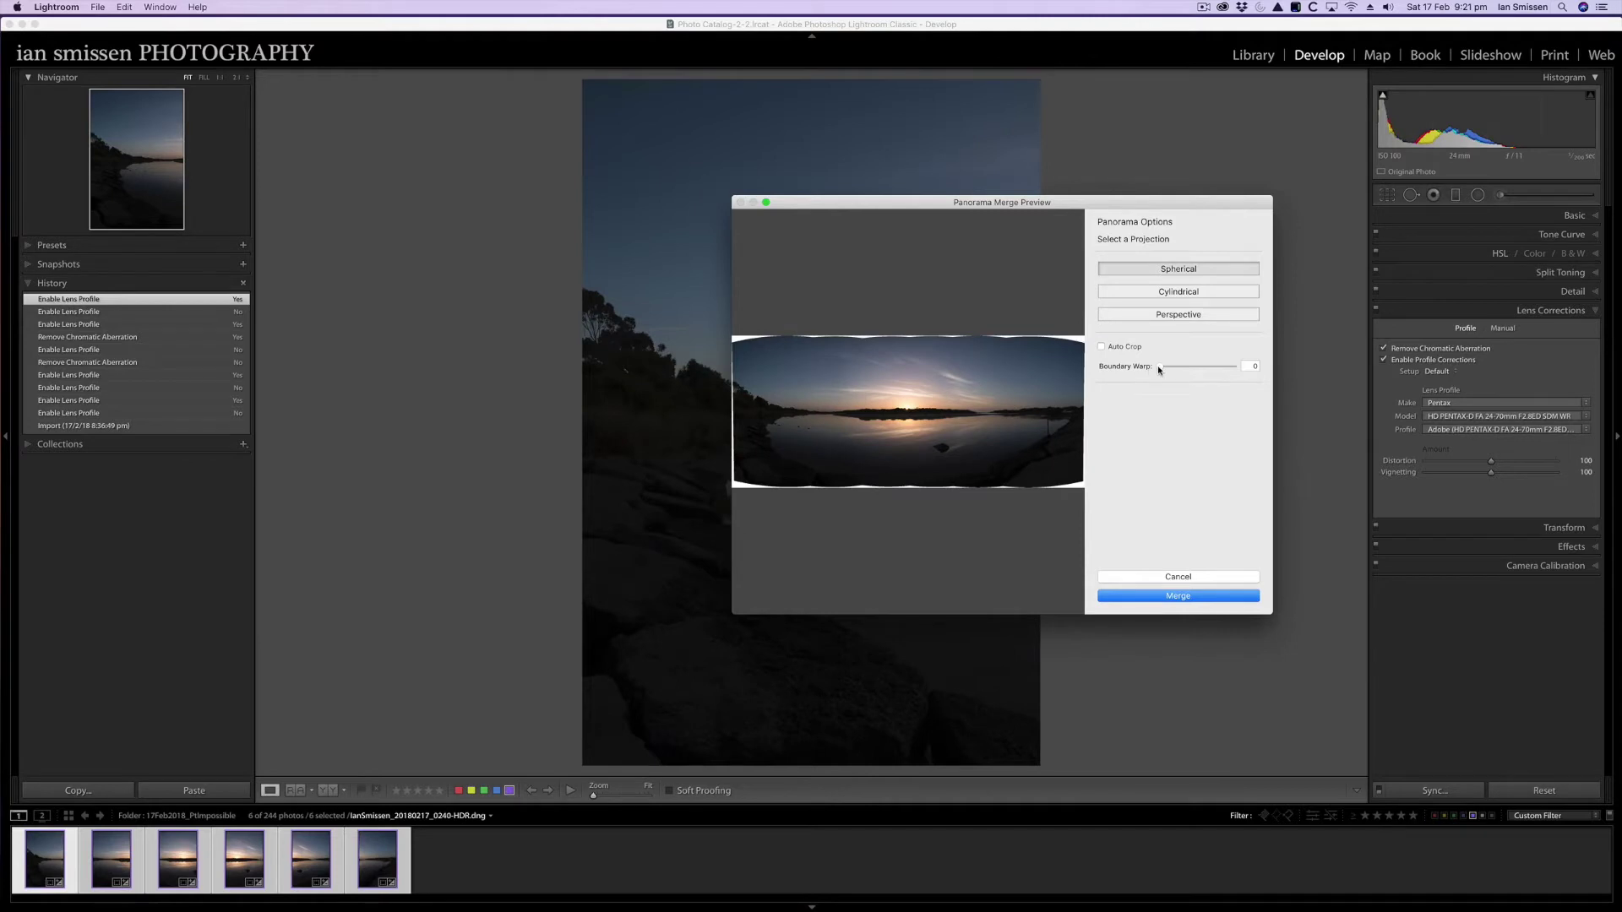
pyautogui.click(1101, 347)
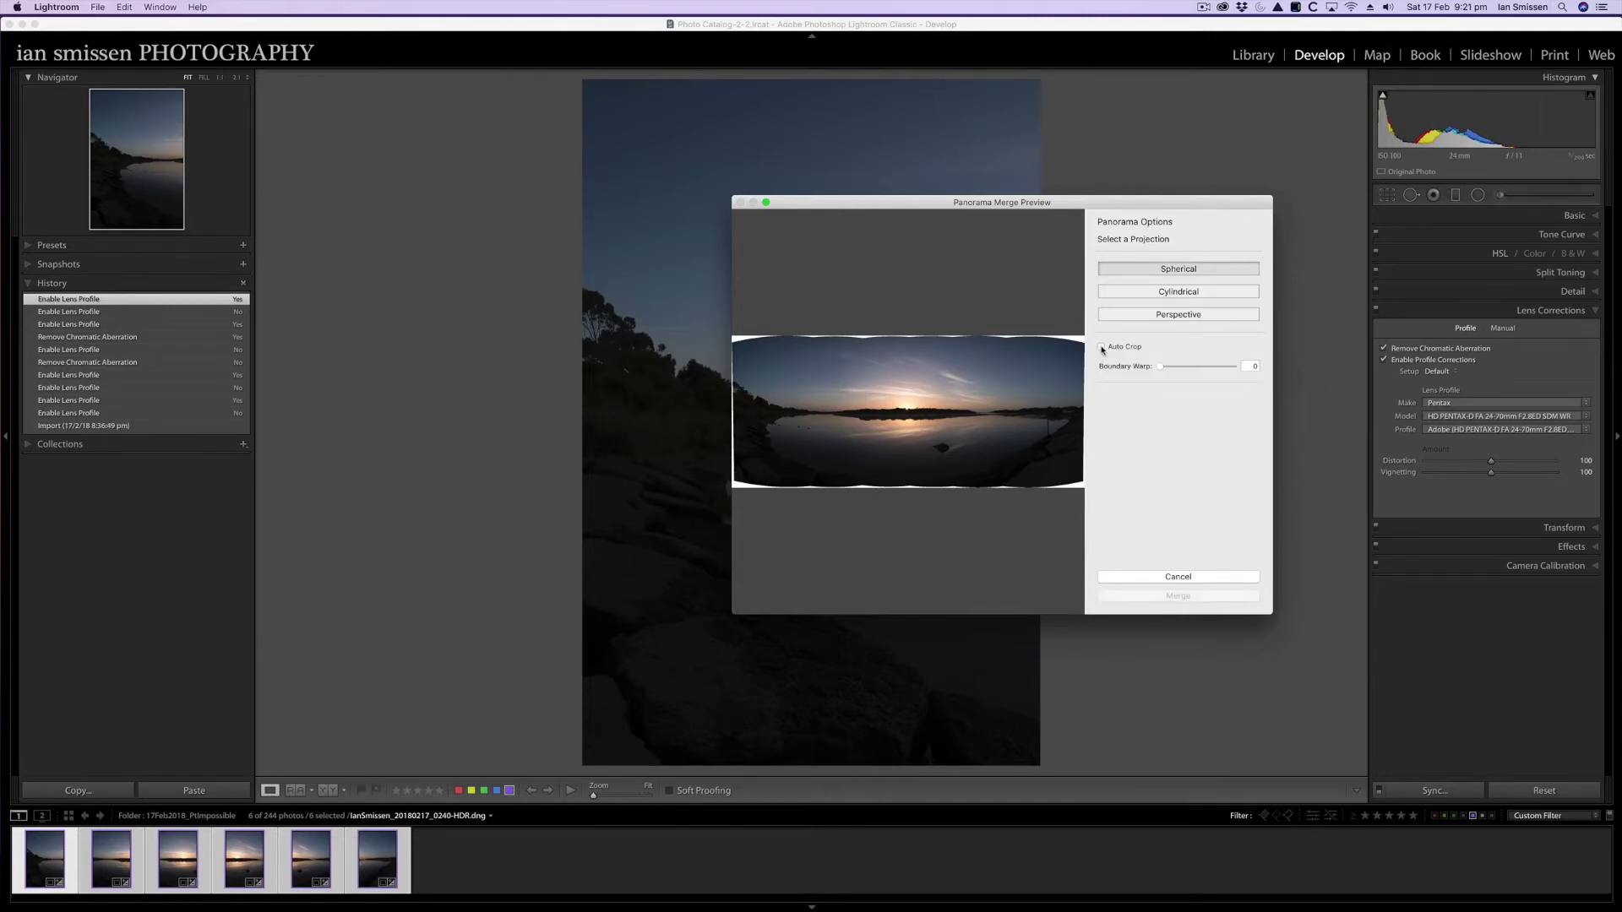
pyautogui.click(1101, 347)
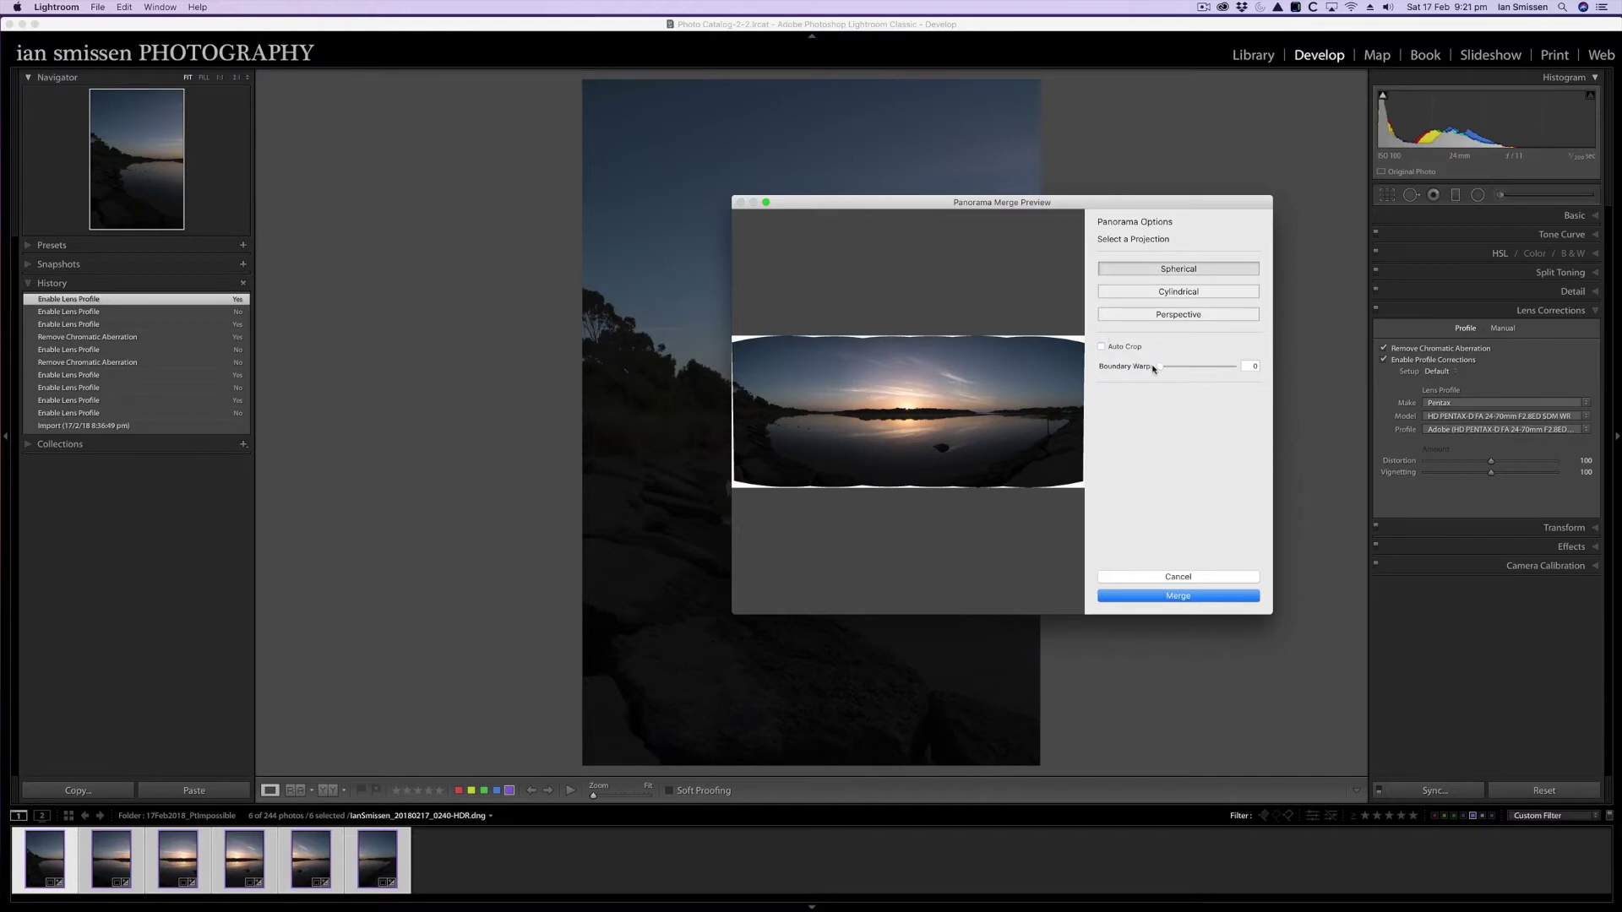
# - Set the panorama's Boundary Warp to 100 and merge the photos with the Spherical projection
pyautogui.moveTo(1161, 368); pyautogui.dragTo(1255, 376)
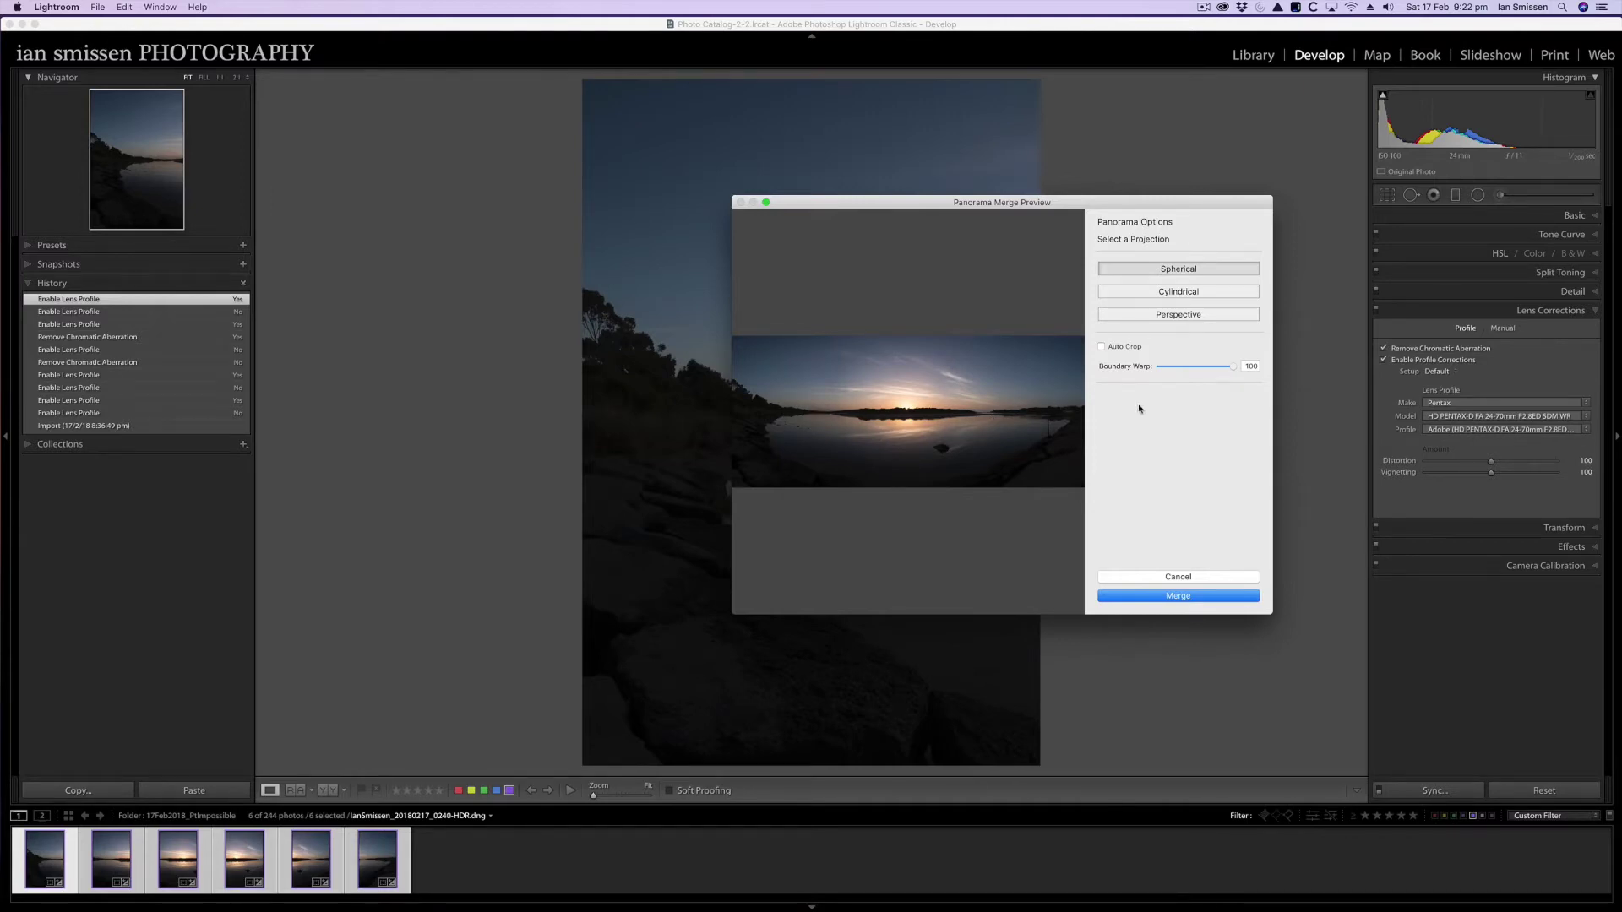
pyautogui.click(1178, 596)
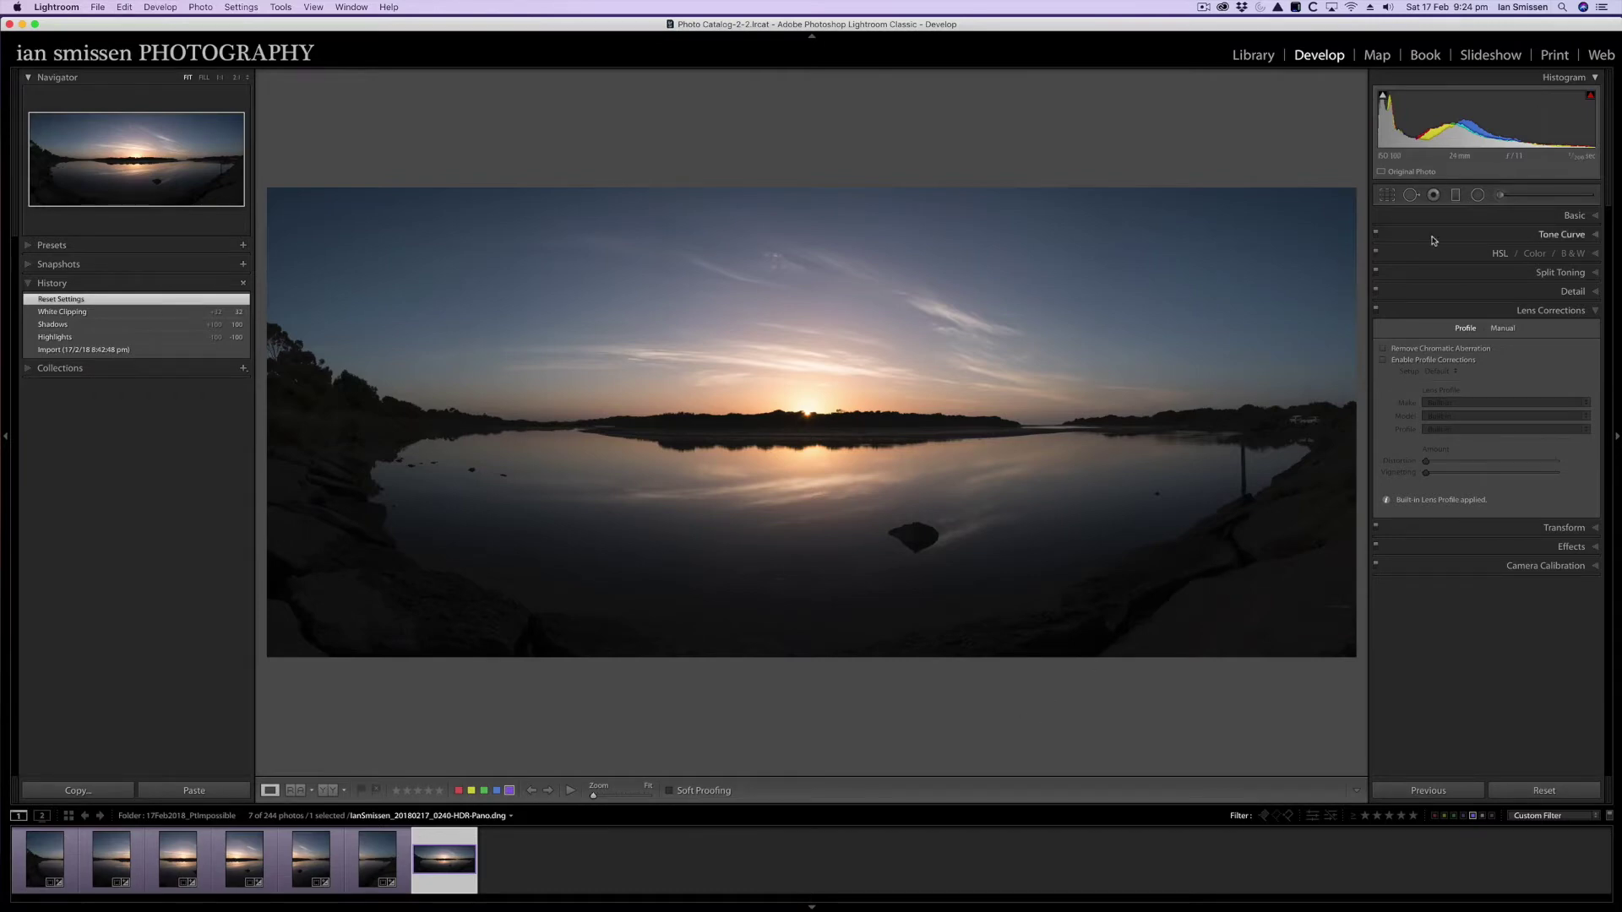
# - Set the merged panorama's Highlights to -100 and Shadows to +100
pyautogui.click(1463, 221)
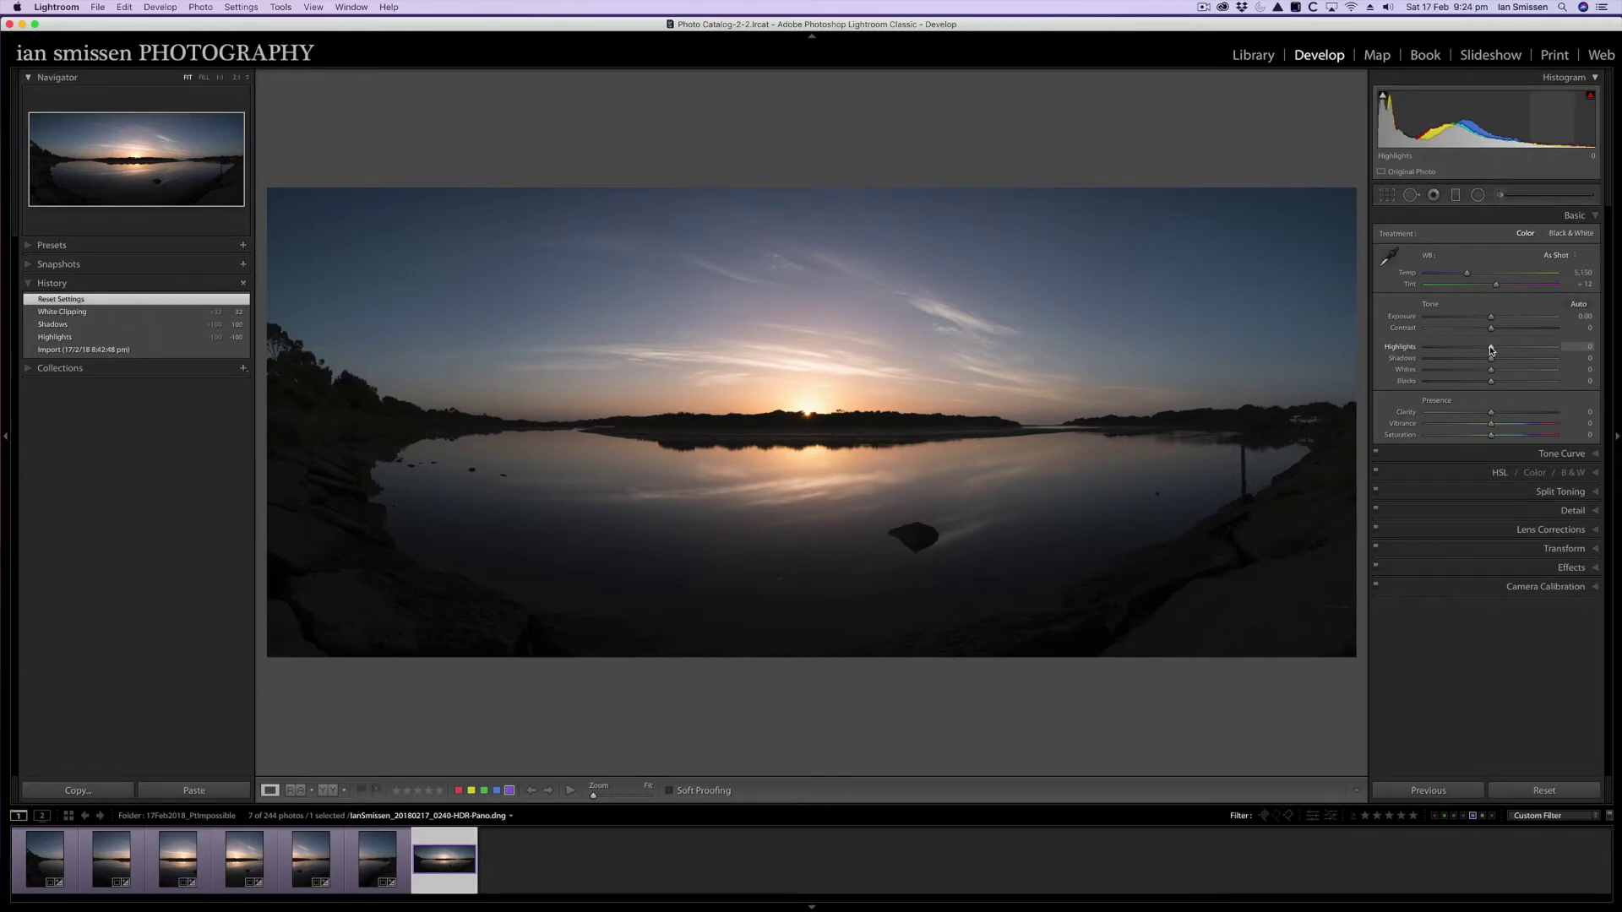
pyautogui.moveTo(1491, 349); pyautogui.dragTo(1420, 356)
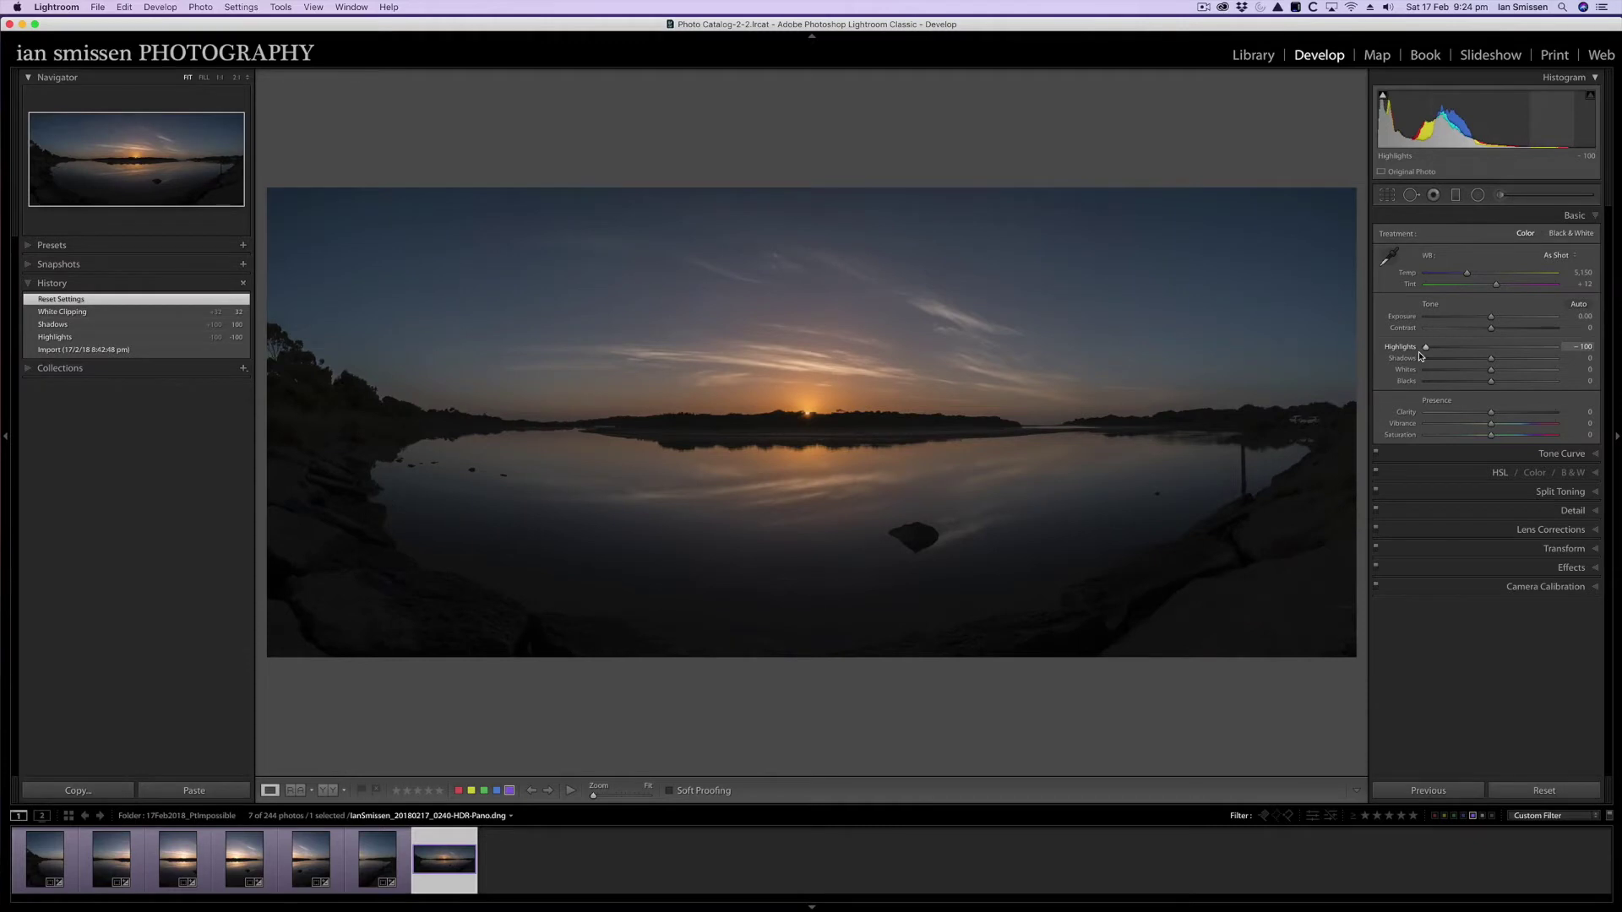
pyautogui.moveTo(1421, 356); pyautogui.dragTo(1421, 355)
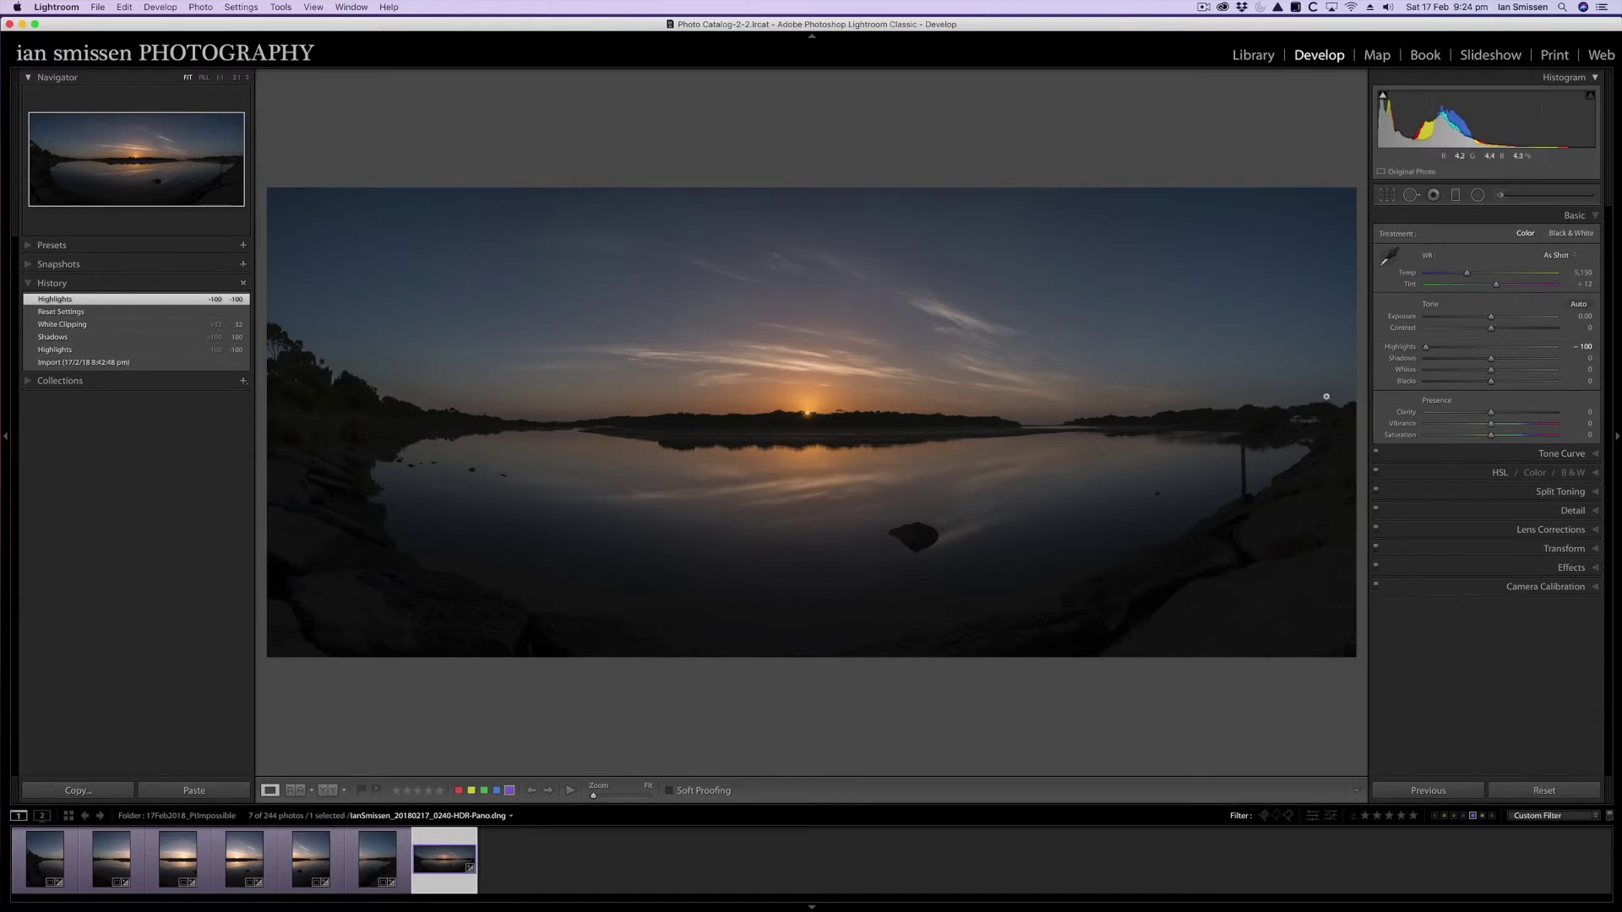
pyautogui.moveTo(1491, 358); pyautogui.dragTo(1556, 363)
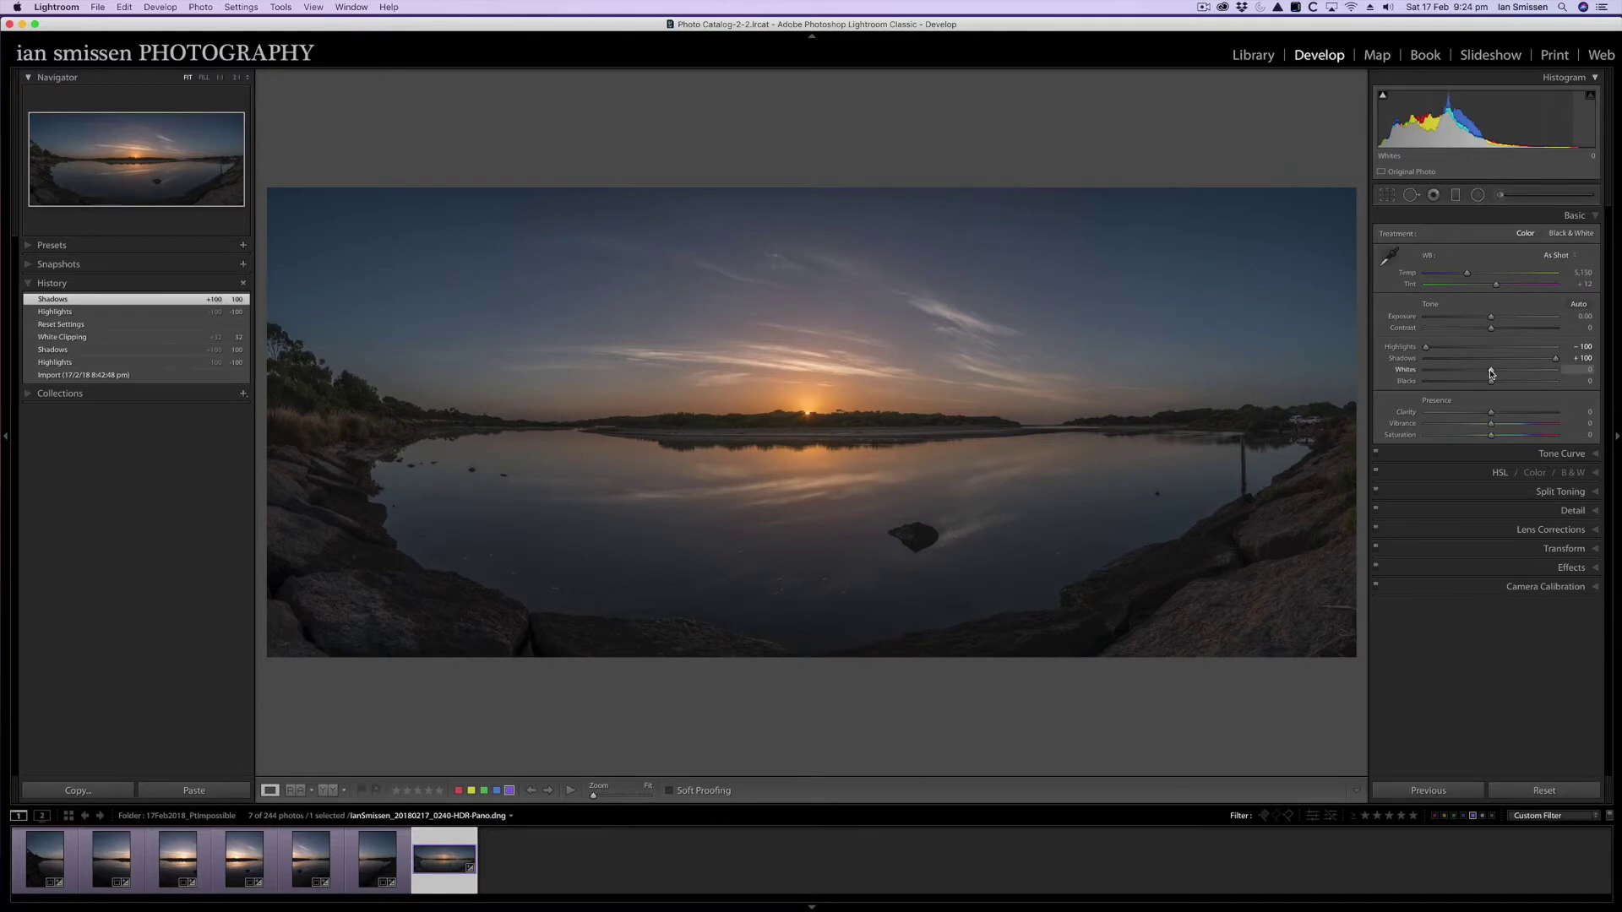
# - Set the panorama's Whites to +31 using the clipping preview, and check the shadow clipping for the Blacks
pyautogui.press('alt')
pyautogui.moveTo(1491, 373); pyautogui.dragTo(1511, 377)
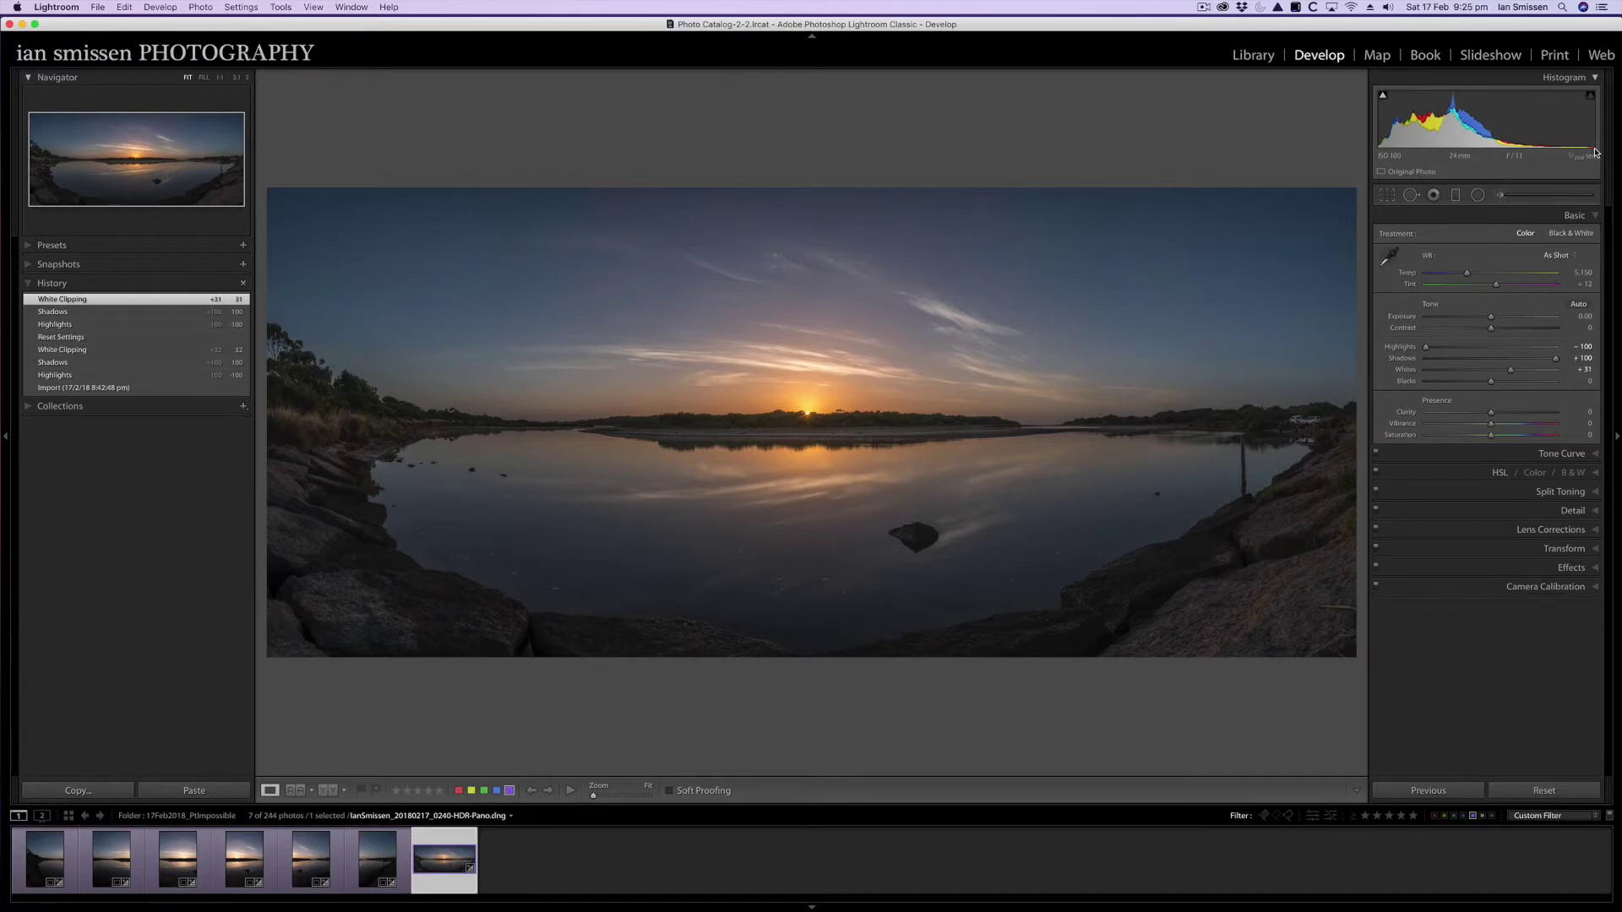
pyautogui.click(1383, 96)
pyautogui.moveTo(1491, 382); pyautogui.dragTo(1491, 388)
# - Set the panorama's Clarity to +13 and Vibrance to +55
pyautogui.moveTo(1491, 415); pyautogui.dragTo(1510, 433)
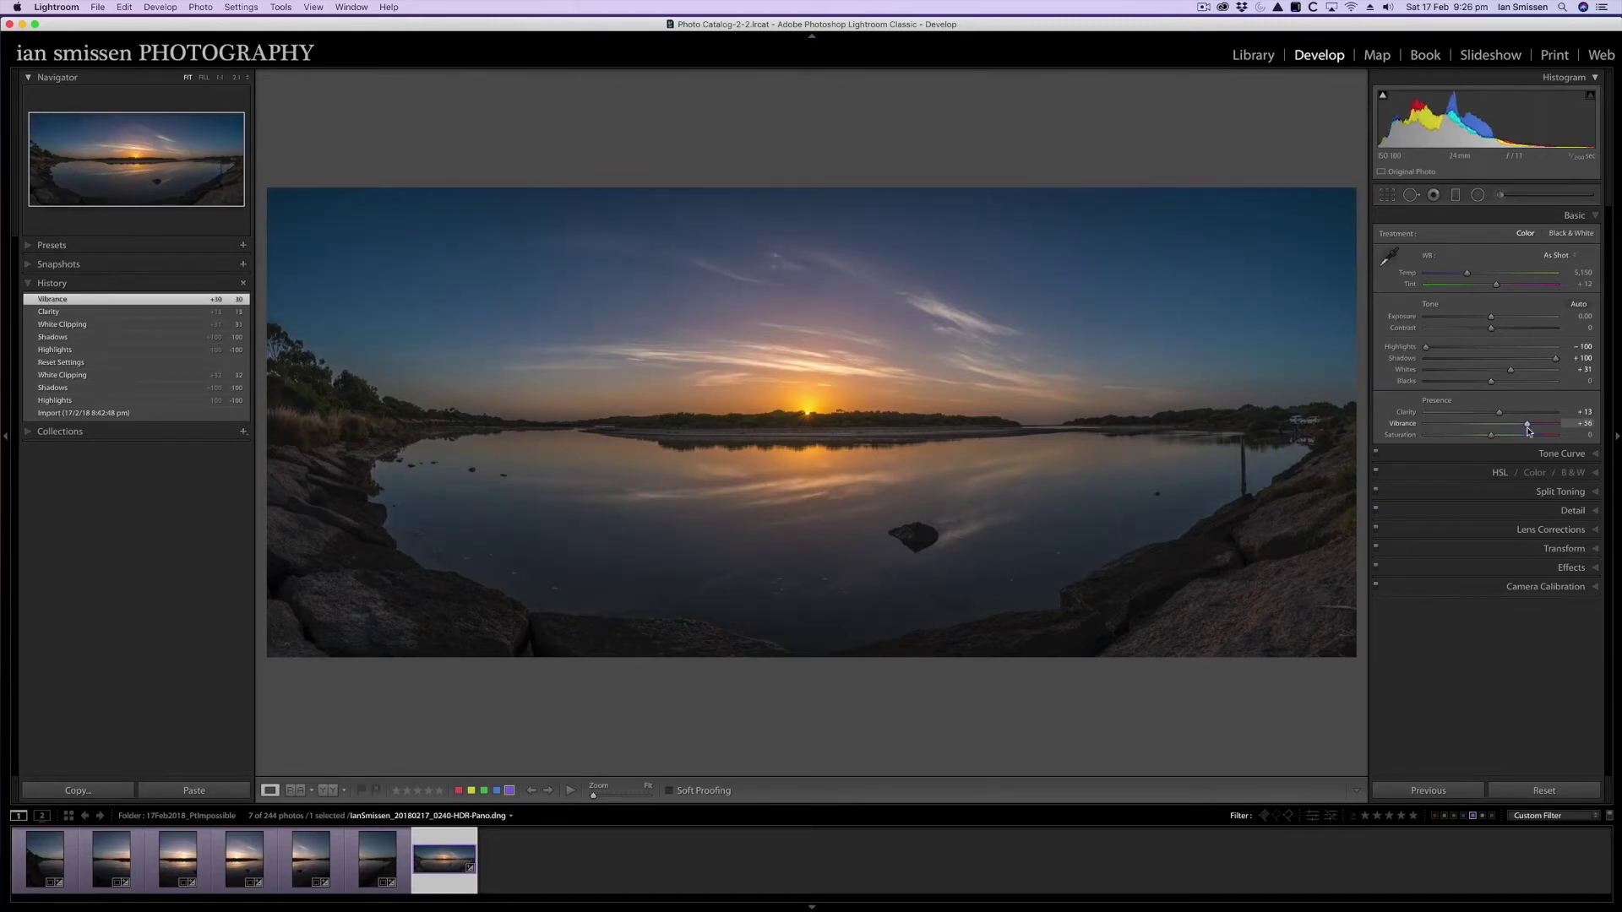
pyautogui.moveTo(1527, 427); pyautogui.dragTo(1526, 430)
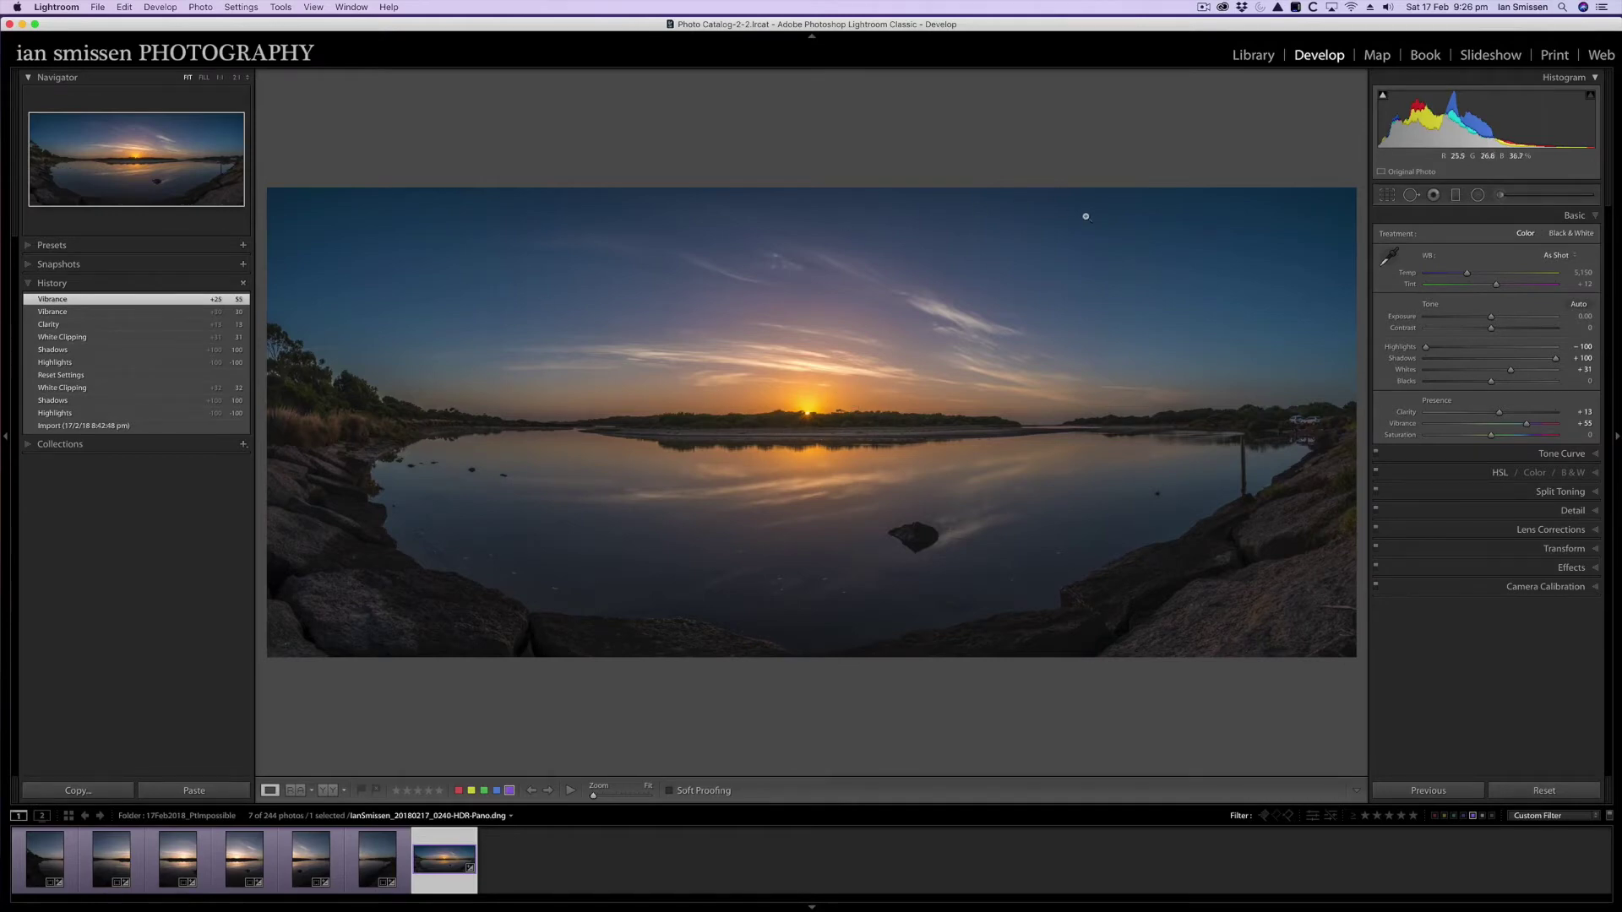
# - Shape the RGB tone curve with a slightly raised midtone point and a slightly lowered shadow point
pyautogui.click(1554, 453)
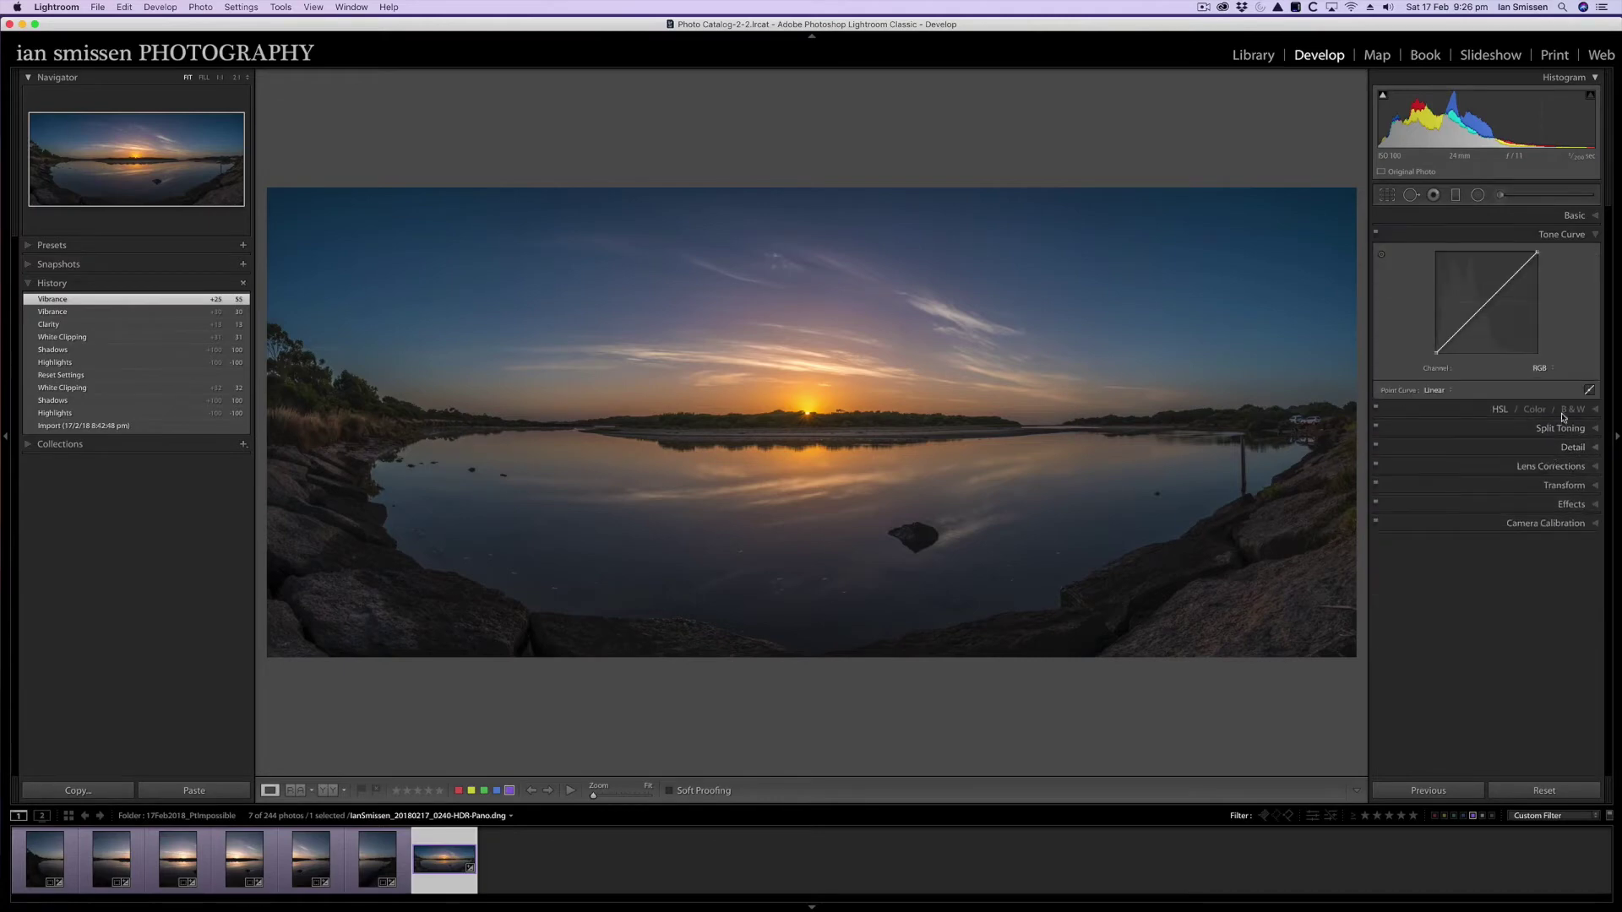
pyautogui.click(1483, 305)
pyautogui.moveTo(1484, 309); pyautogui.dragTo(1483, 302)
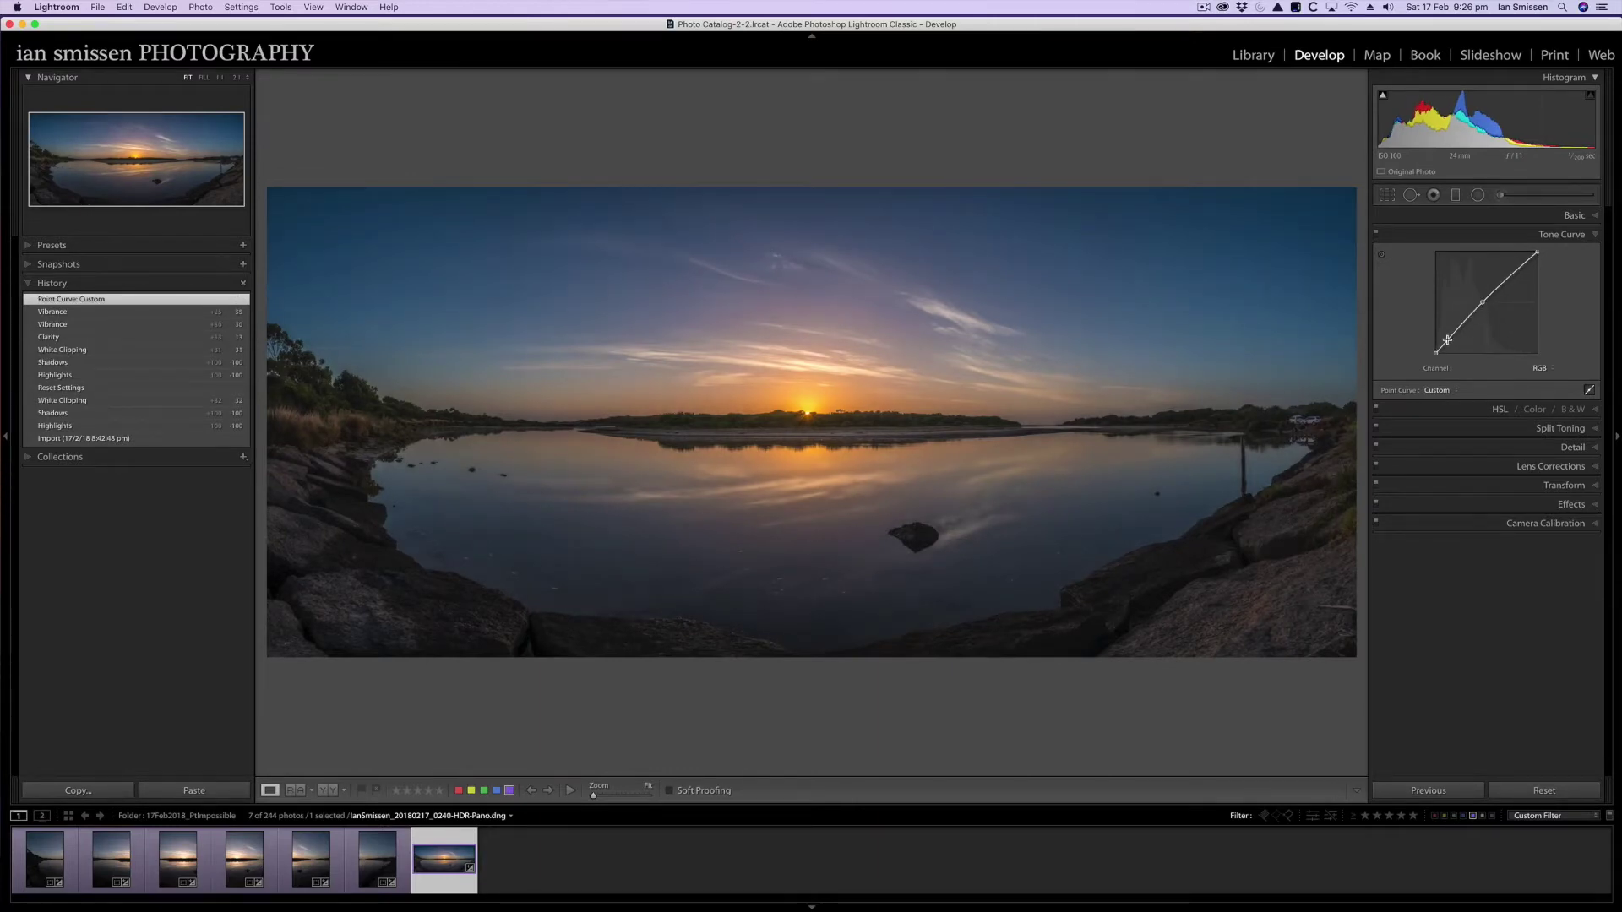
pyautogui.moveTo(1448, 342); pyautogui.dragTo(1448, 343)
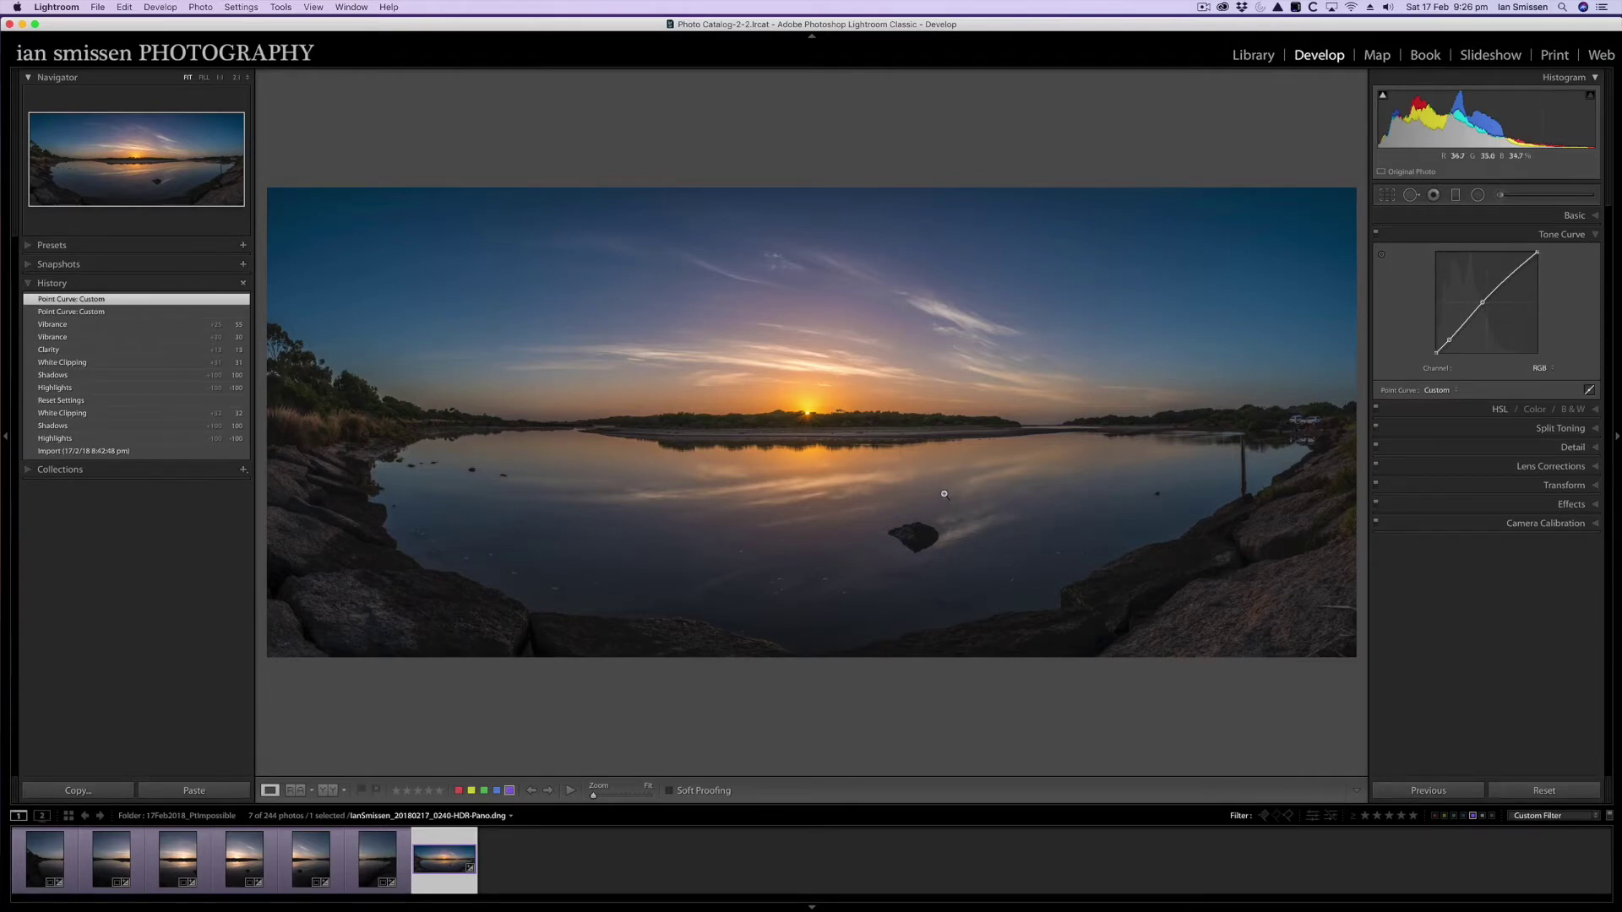
# - Send the adjusted panorama to Adobe Photoshop CC 2018 for editing
pyautogui.rightClick(902, 440)
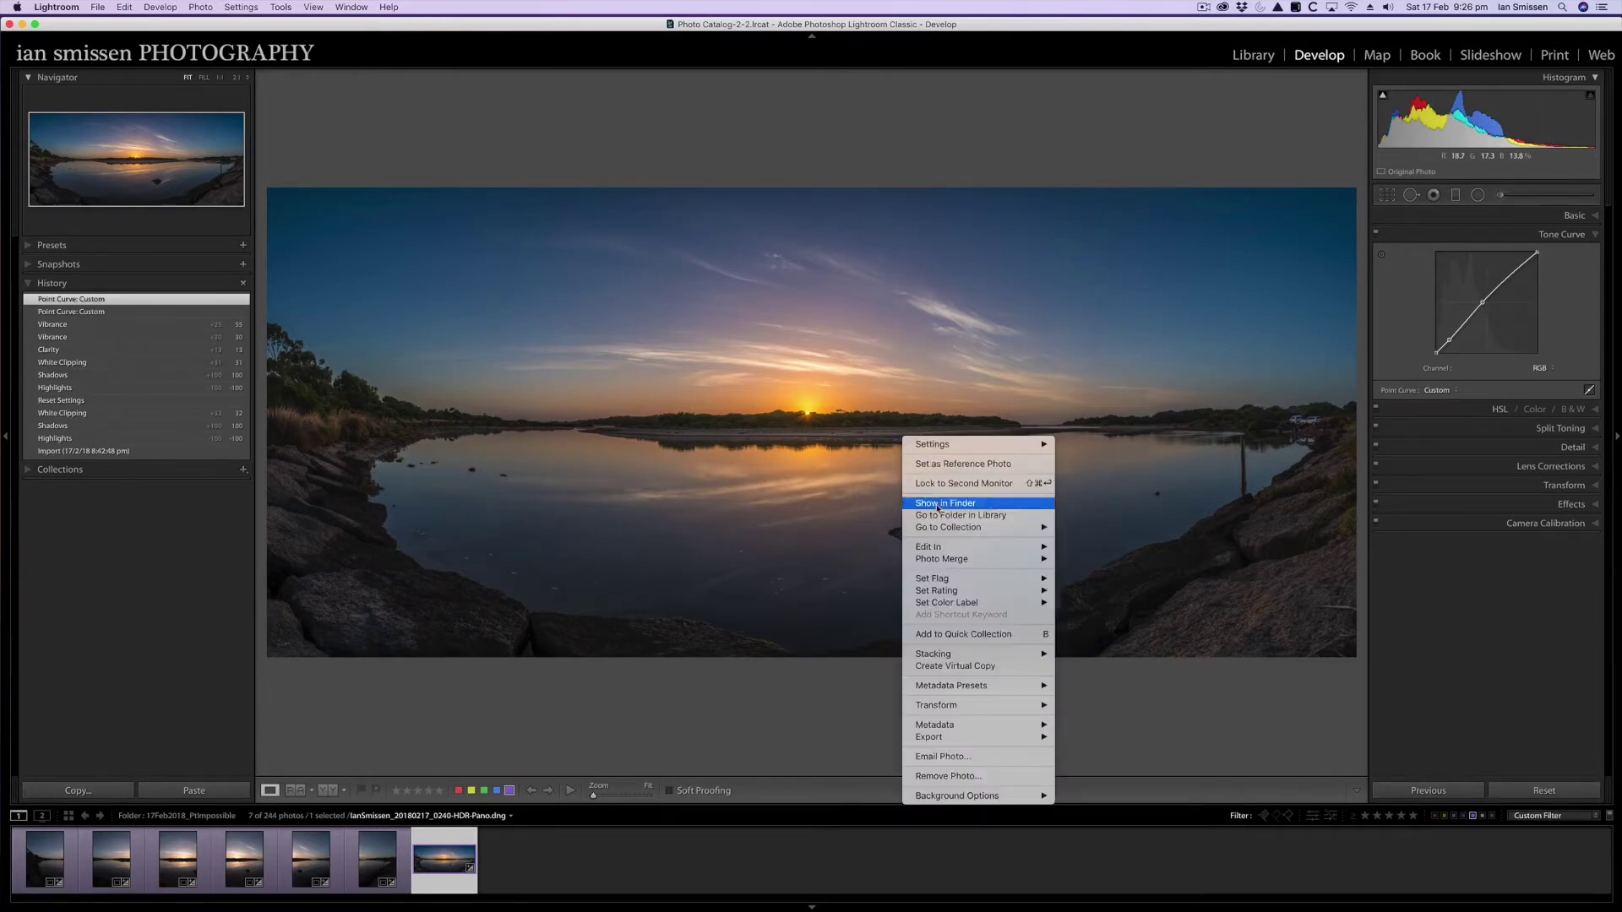
pyautogui.moveTo(941, 551)
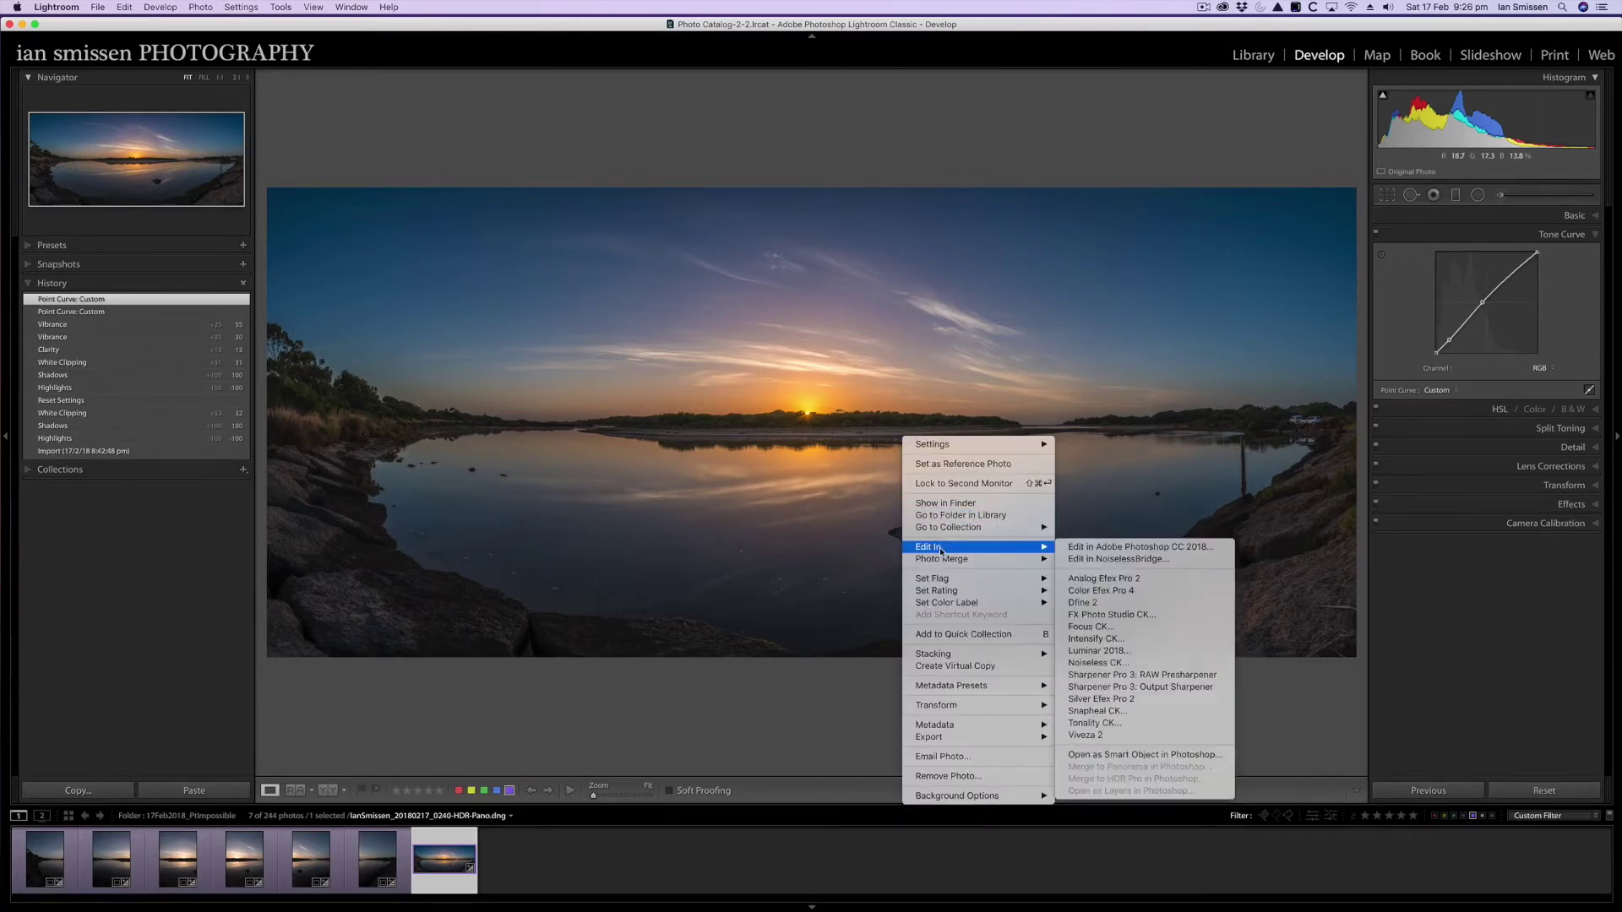
pyautogui.click(1095, 549)
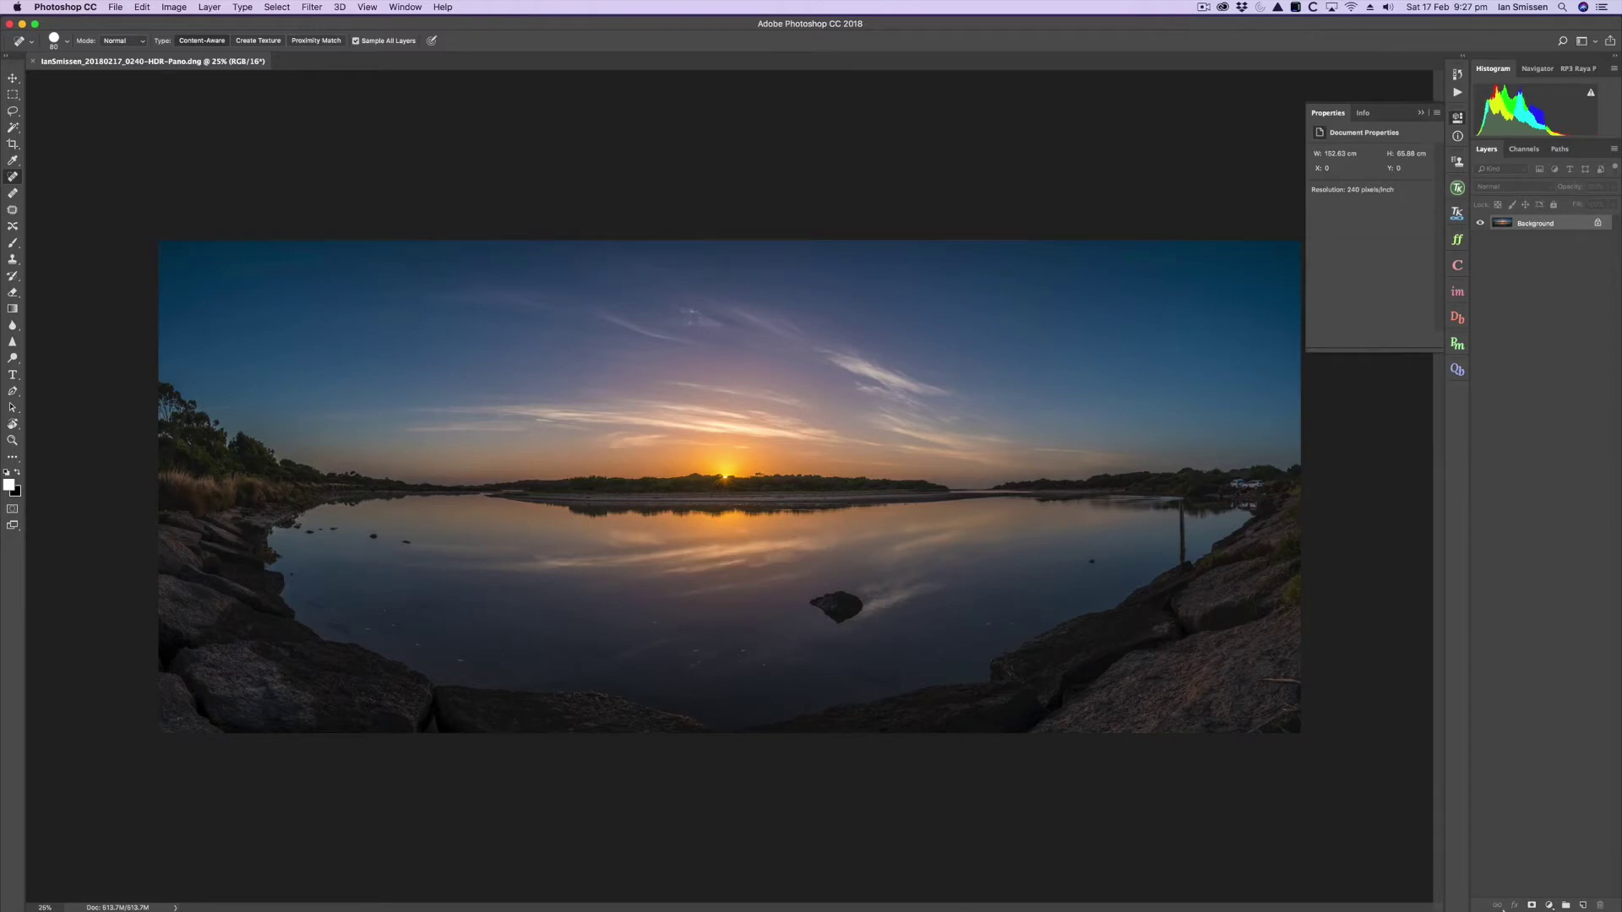
# - Add a blank layer and heal the stick and distracting marks on the lower-right rocks
pyautogui.click(1582, 905)
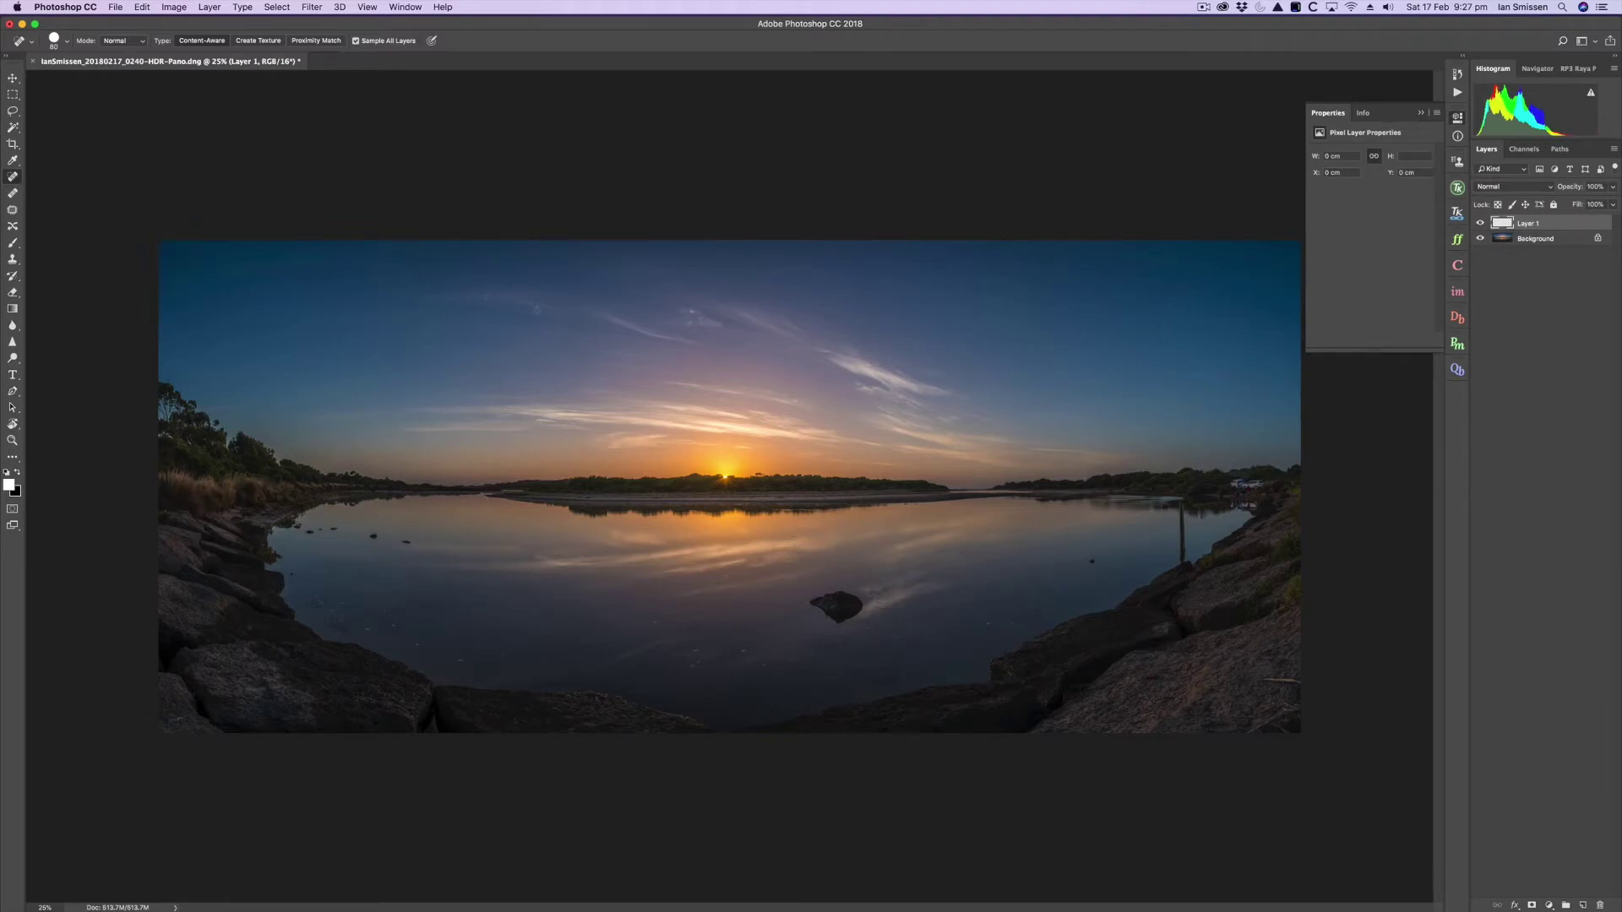
pyautogui.moveTo(1263, 679); pyautogui.dragTo(1310, 689)
pyautogui.click(1279, 726)
pyautogui.moveTo(1232, 719); pyautogui.dragTo(1261, 715)
# - Heal the bright distractions along the right-hand shoreline and the blemishes on the lower-left rocks
pyautogui.click(1250, 480)
pyautogui.click(1249, 484)
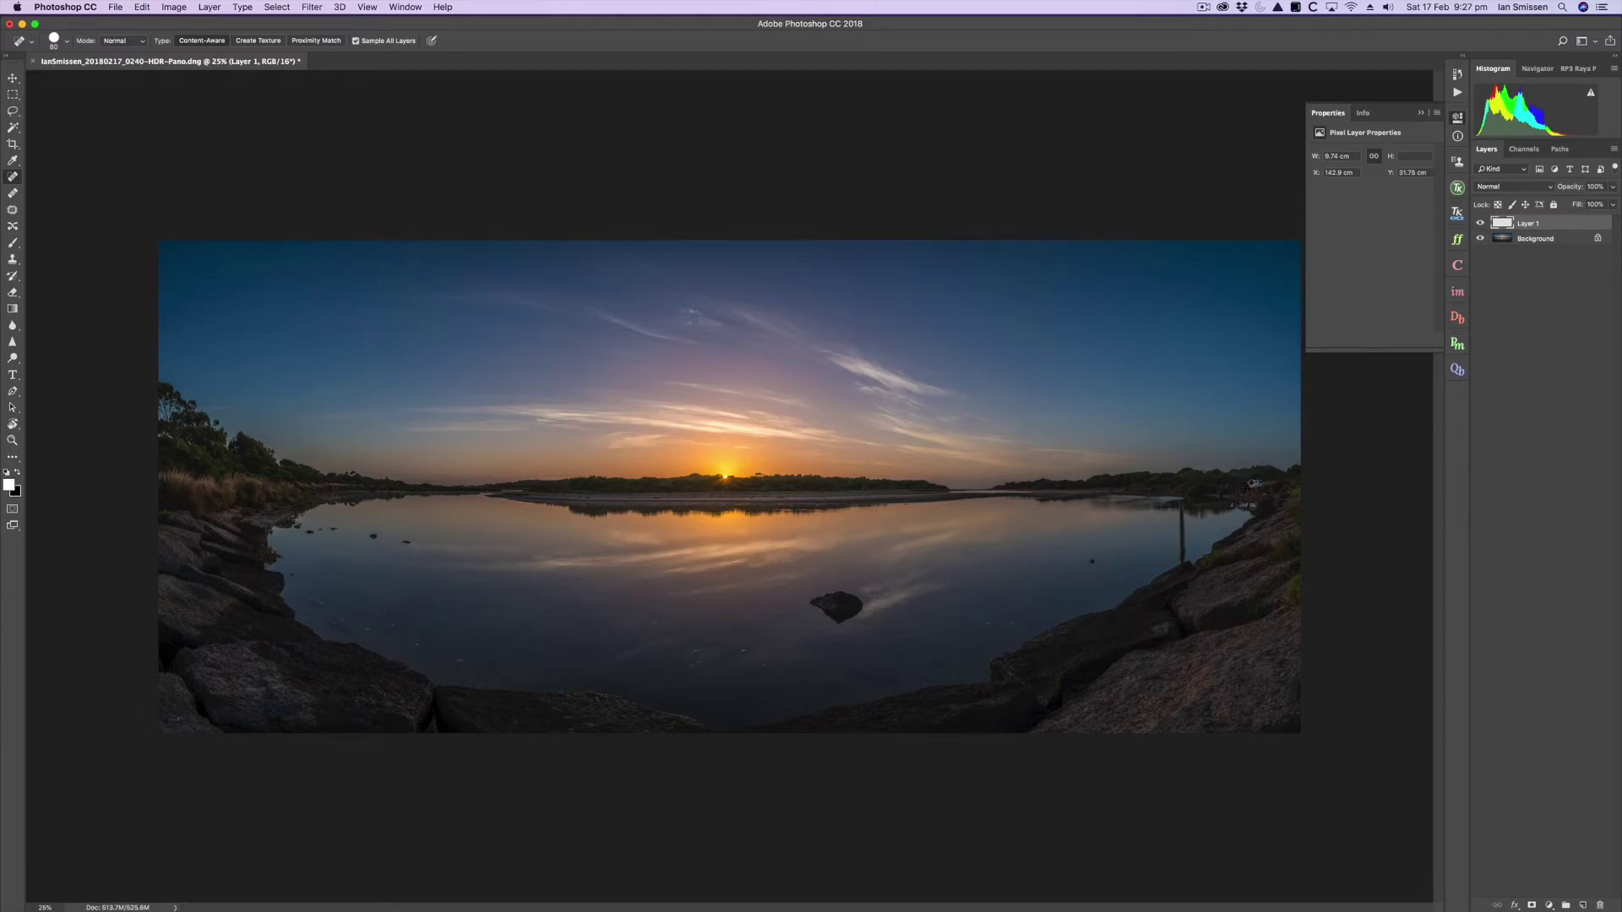
pyautogui.click(1258, 491)
pyautogui.click(1221, 496)
pyautogui.click(1171, 491)
pyautogui.click(1150, 488)
pyautogui.moveTo(178, 719); pyautogui.dragTo(340, 742)
# - Flatten the healing layer into the background and duplicate the Background layer
pyautogui.press('super+j')
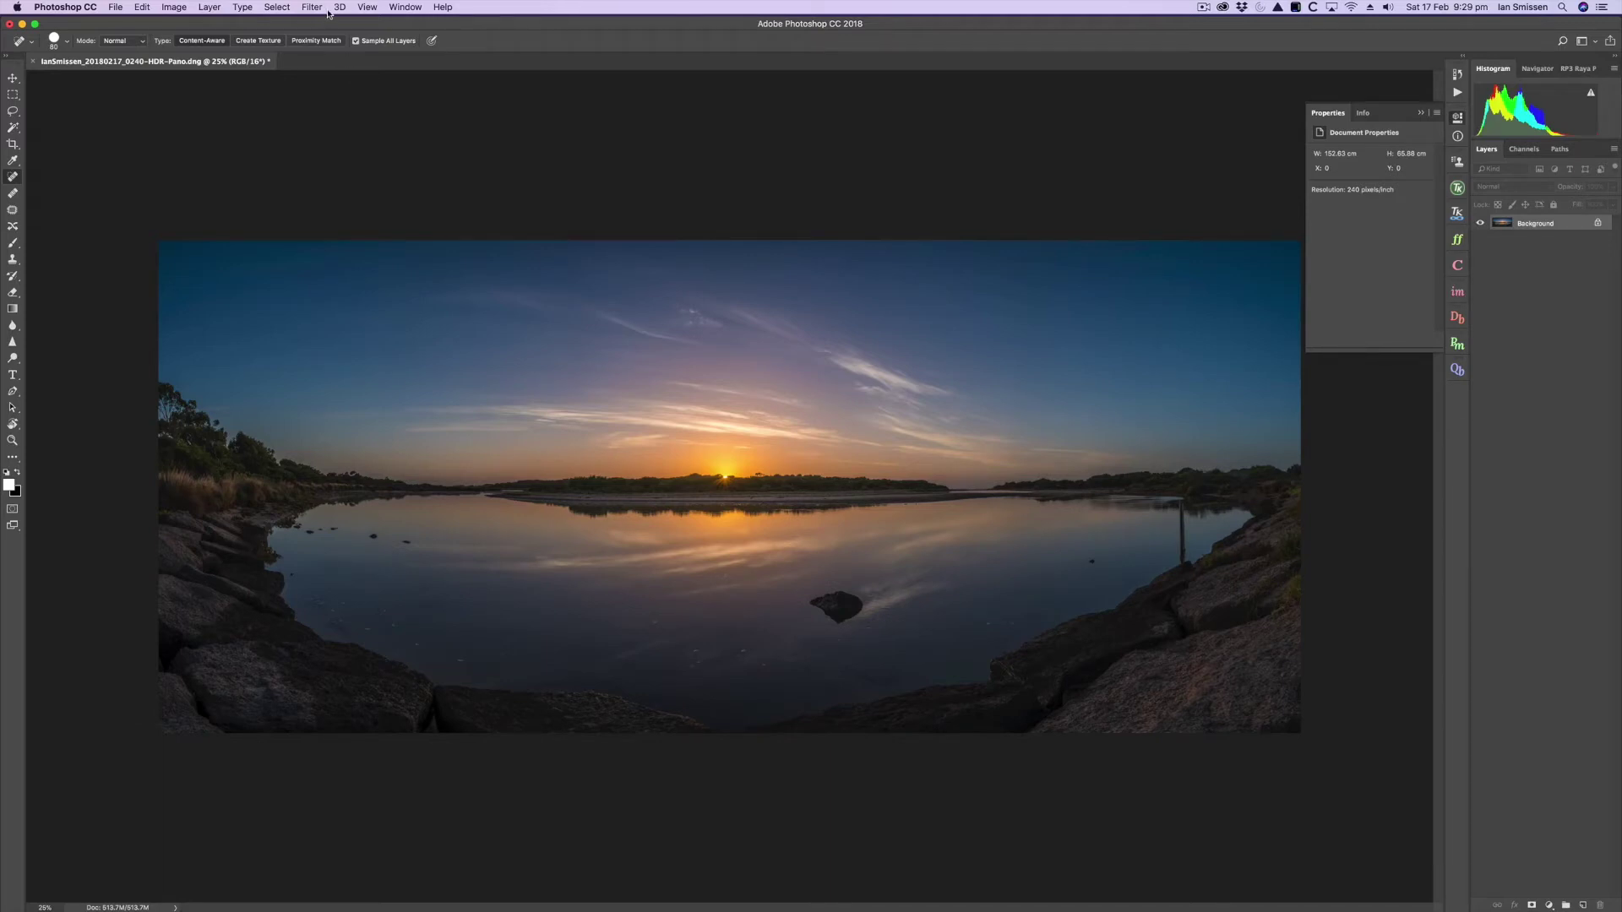
pyautogui.press('super+j')
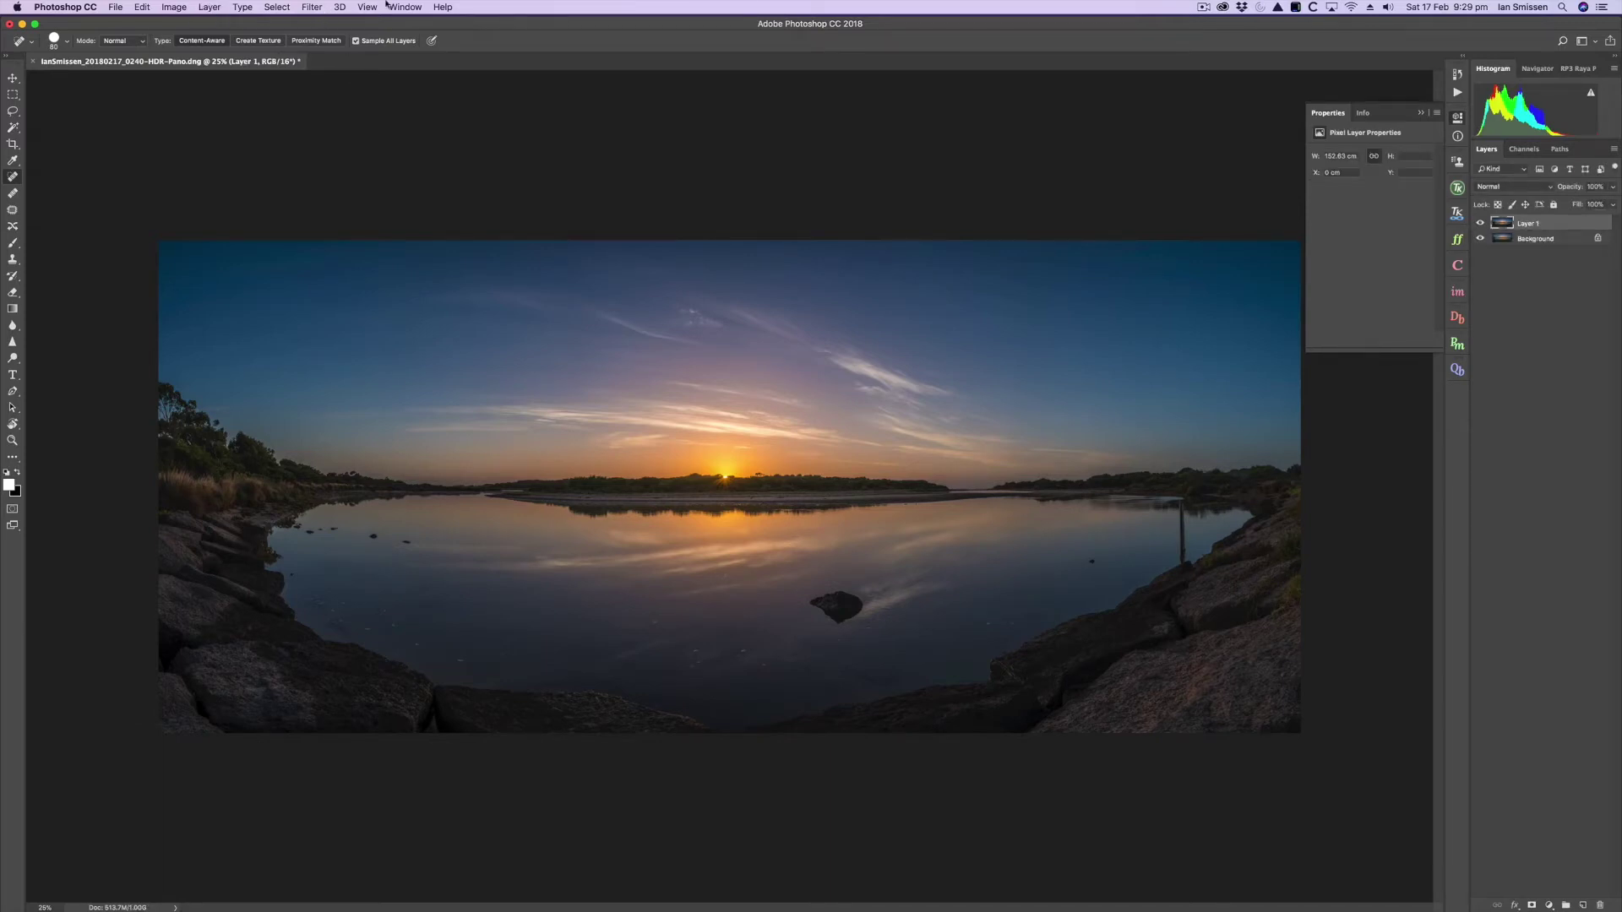
# - Open the duplicated layer in the Nik Collection's Color Efex Pro 4 filter
pyautogui.click(308, 7)
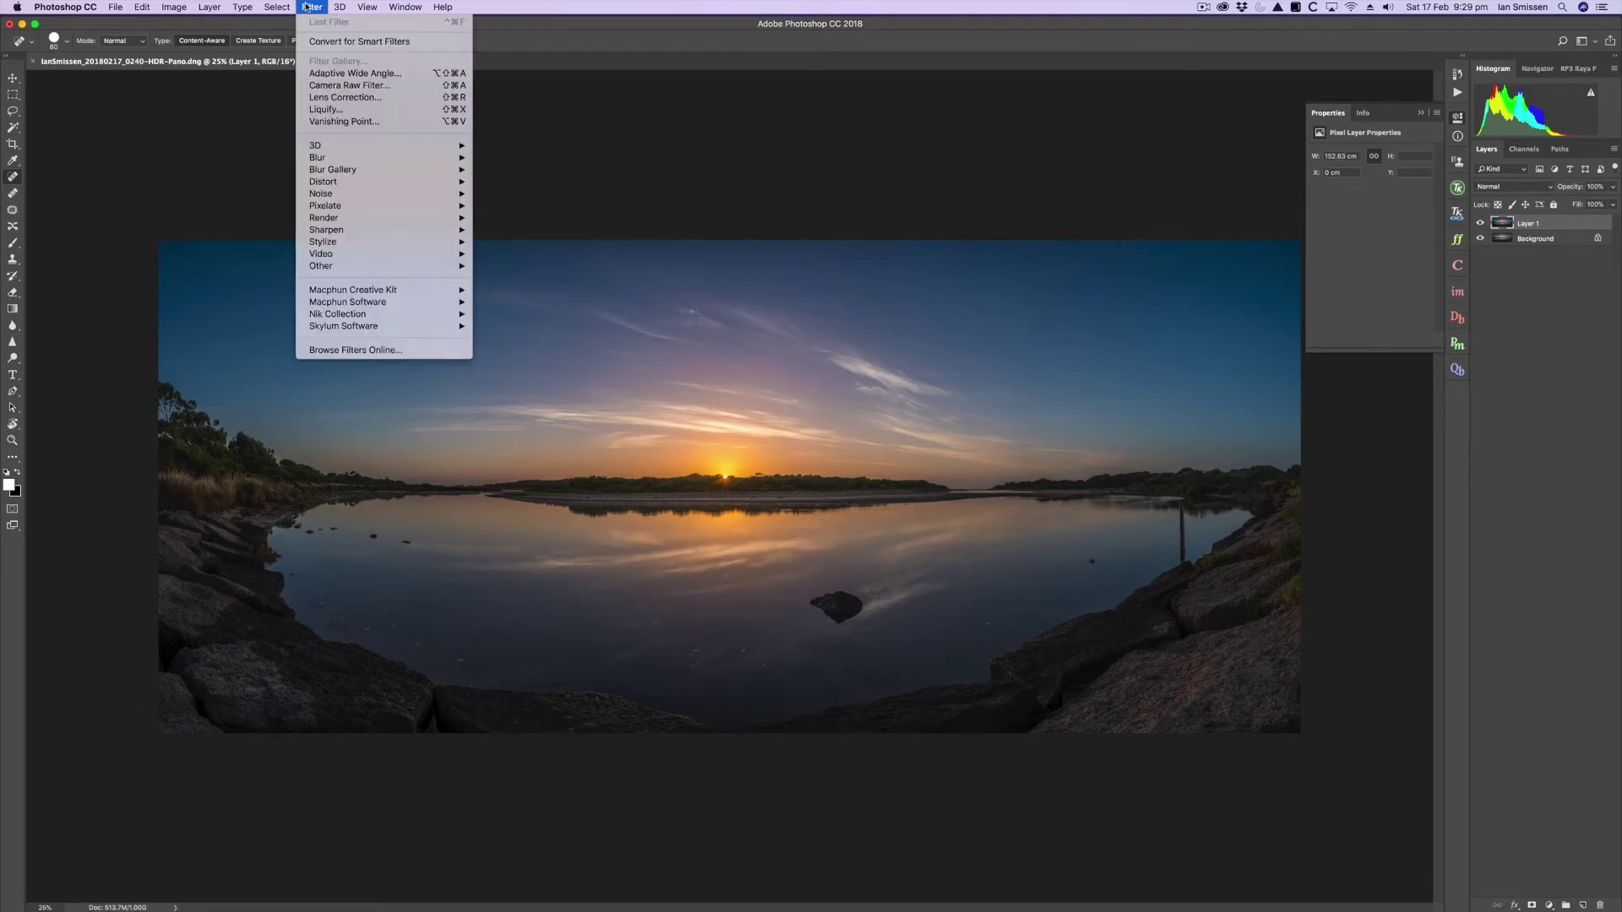
pyautogui.moveTo(362, 315)
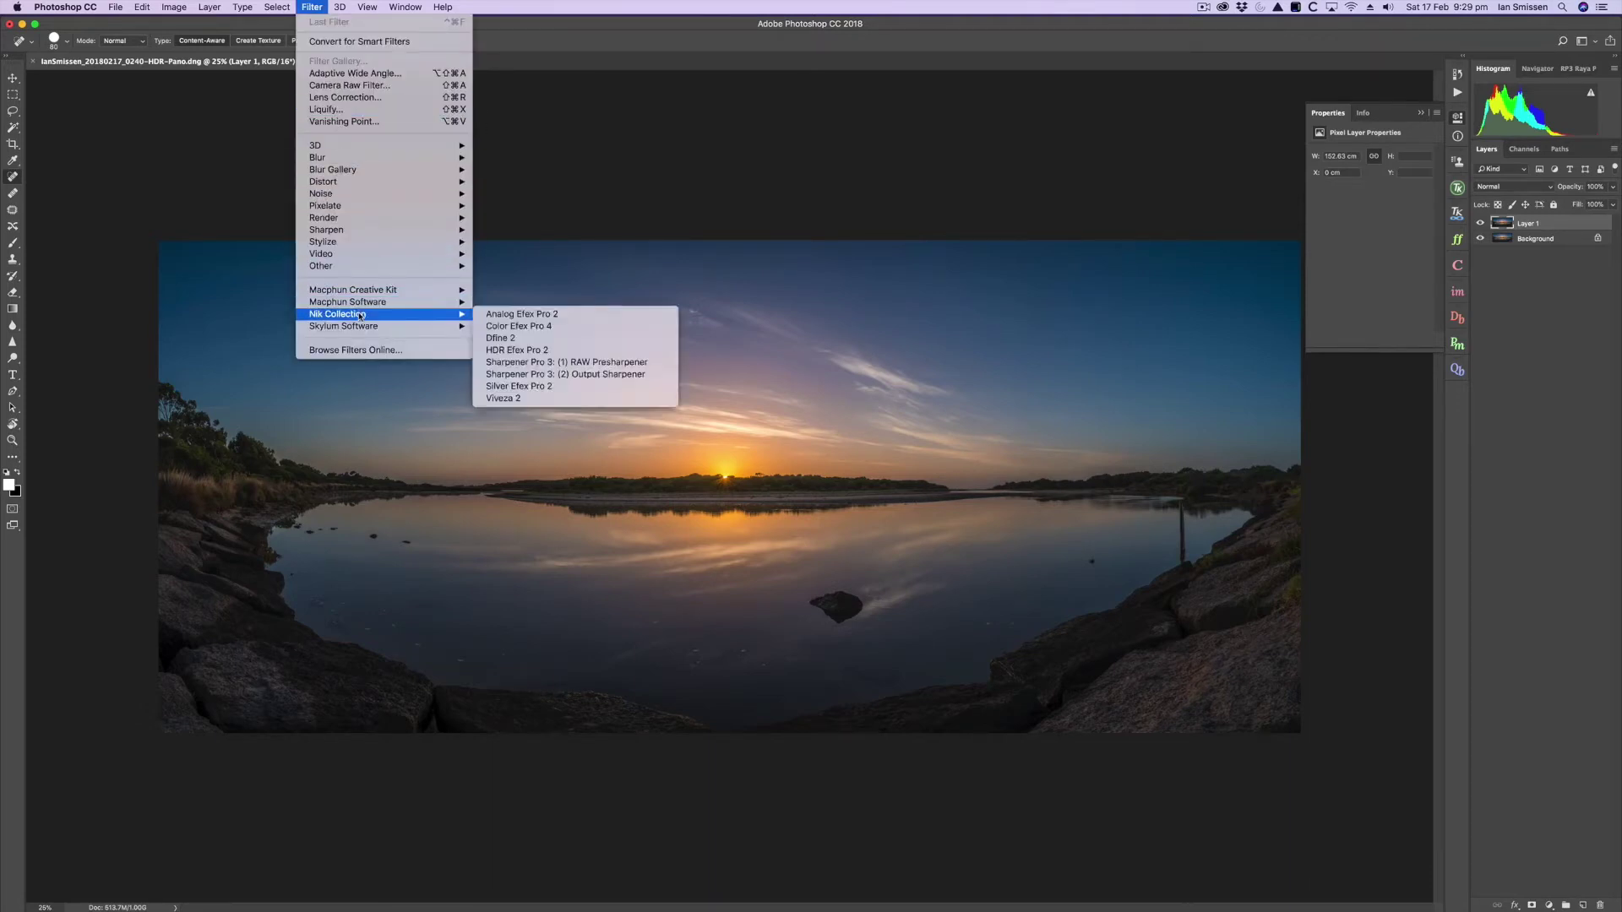
pyautogui.click(492, 325)
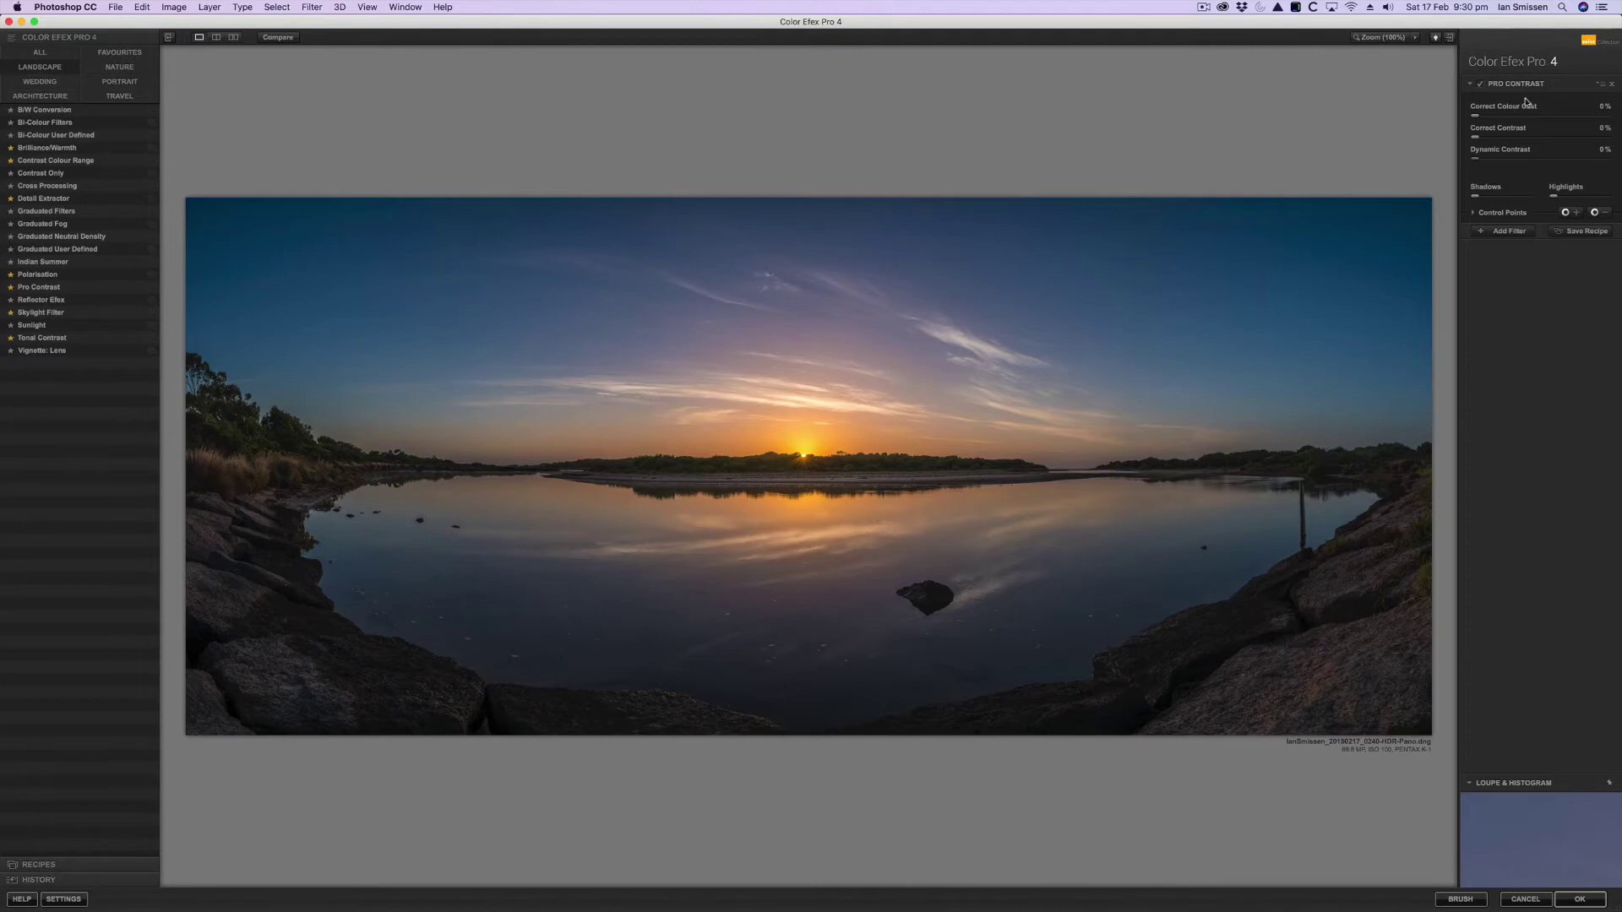
# - Set Pro Contrast to 100% Correct Colour Cast, 15% Correct Contrast and 20% Dynamic Contrast, and compare with the filter off
pyautogui.moveTo(1476, 119); pyautogui.dragTo(1619, 128)
pyautogui.moveTo(1476, 141); pyautogui.dragTo(1502, 143)
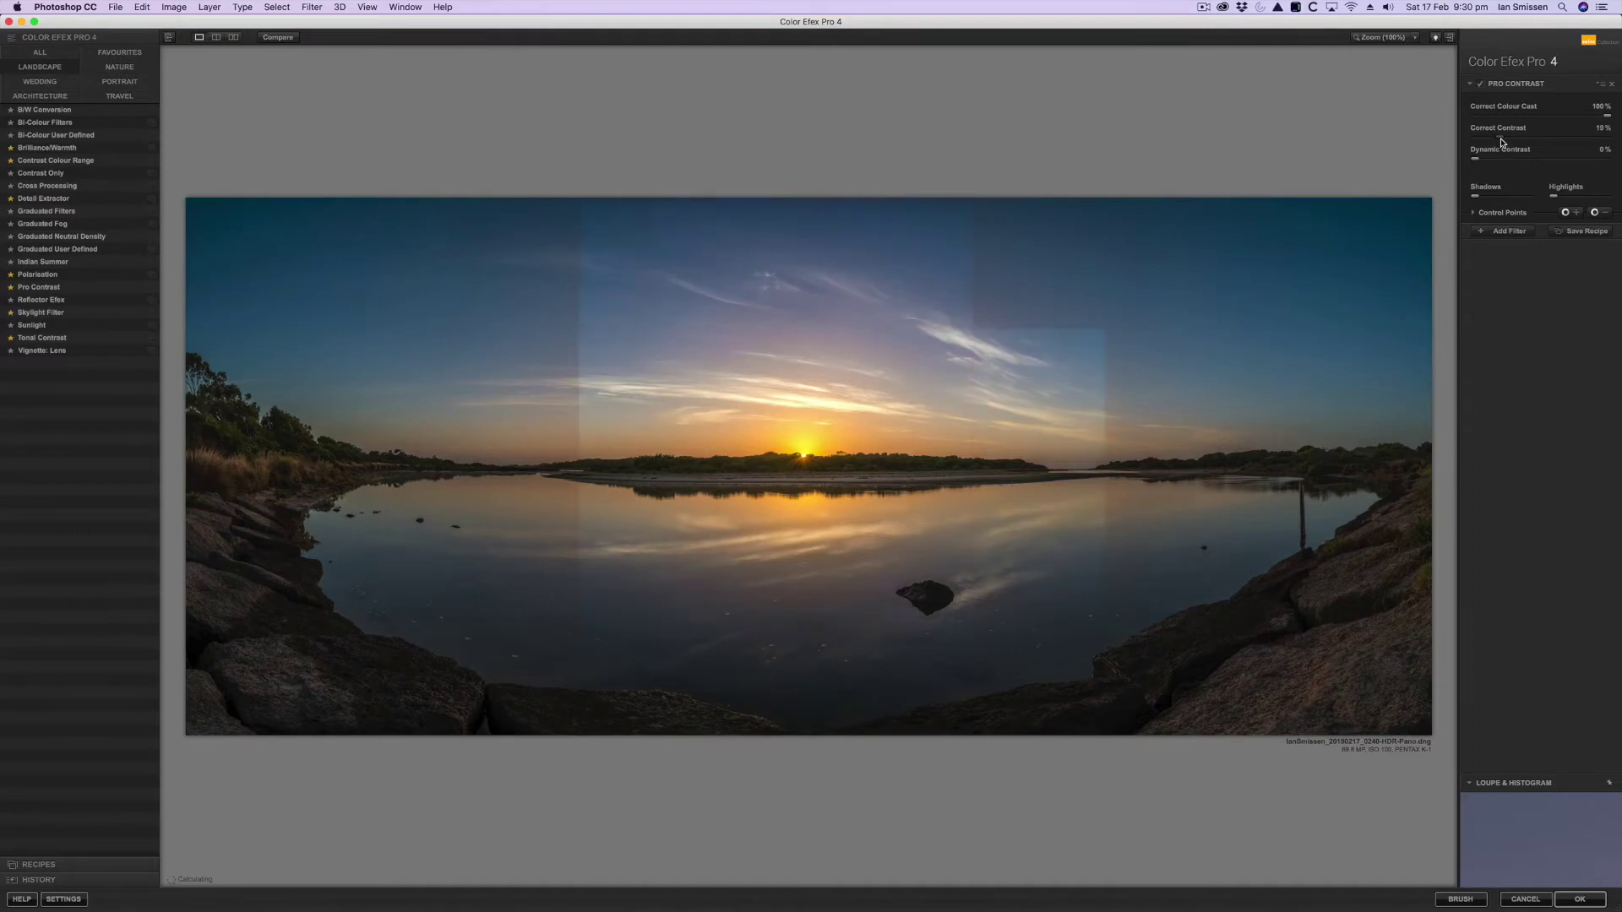
pyautogui.moveTo(1502, 142); pyautogui.dragTo(1503, 143)
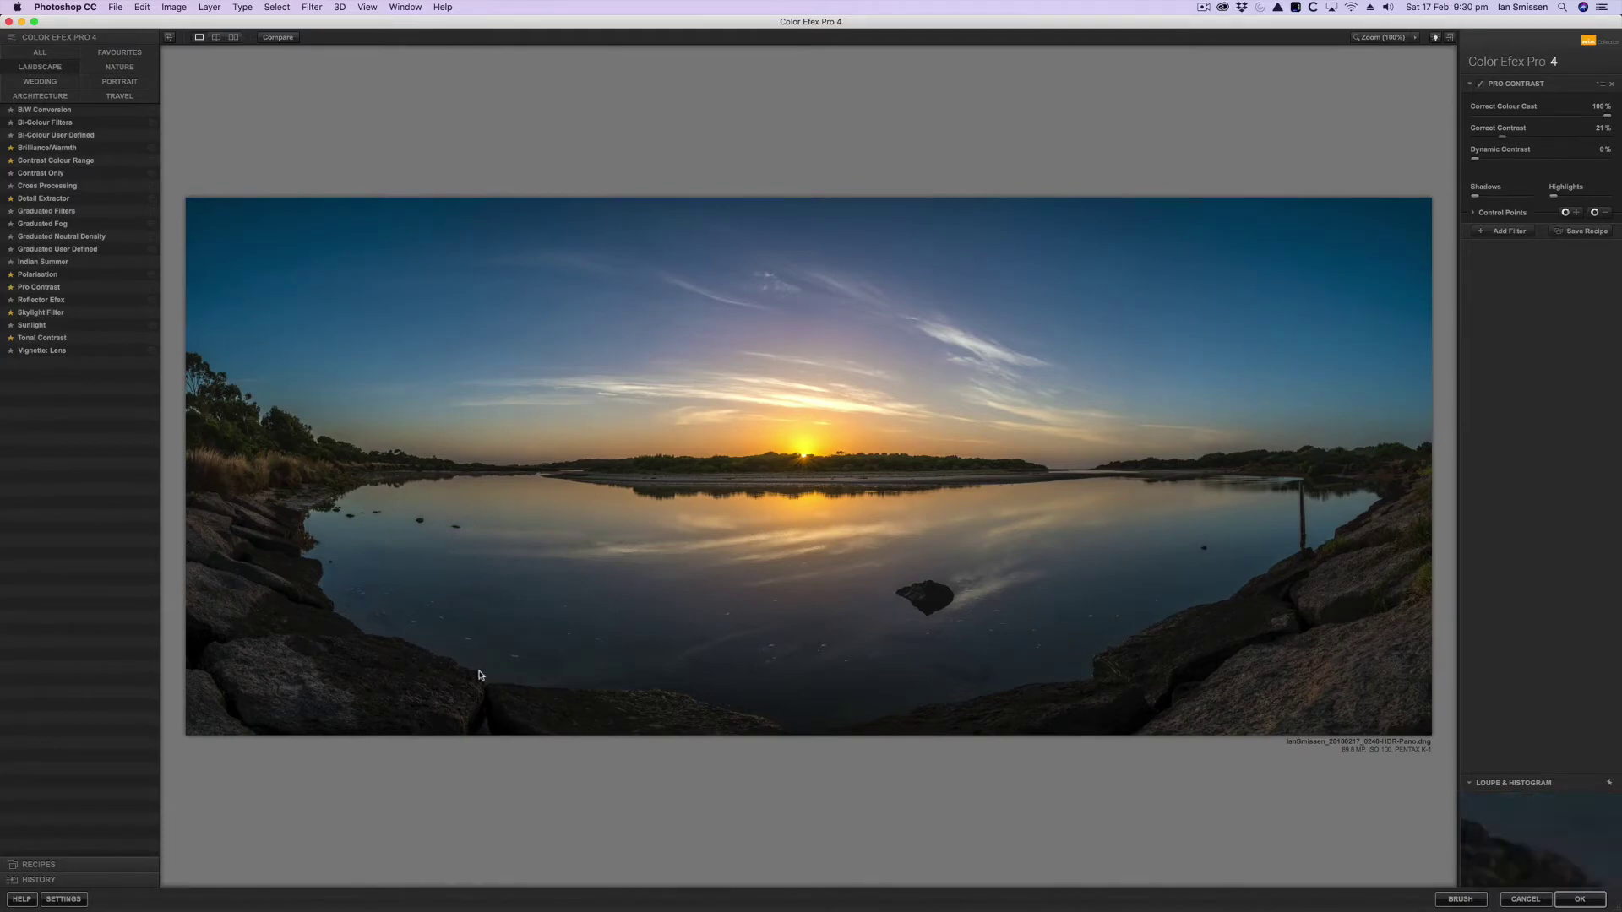
pyautogui.moveTo(1502, 137); pyautogui.dragTo(1493, 141)
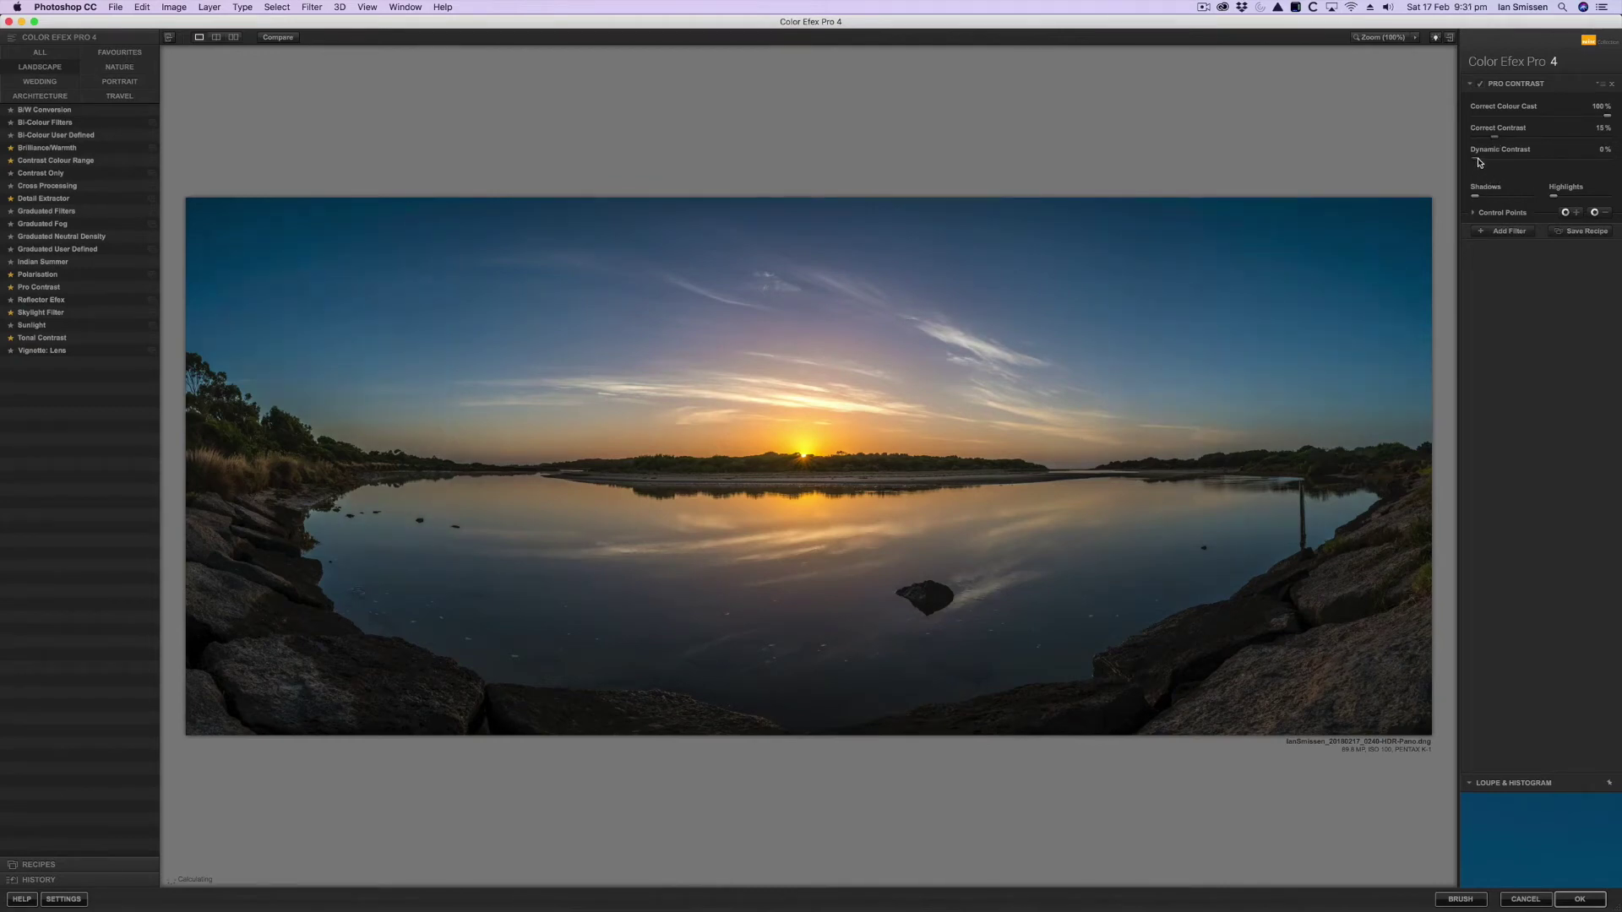
pyautogui.moveTo(1489, 162); pyautogui.dragTo(1515, 165)
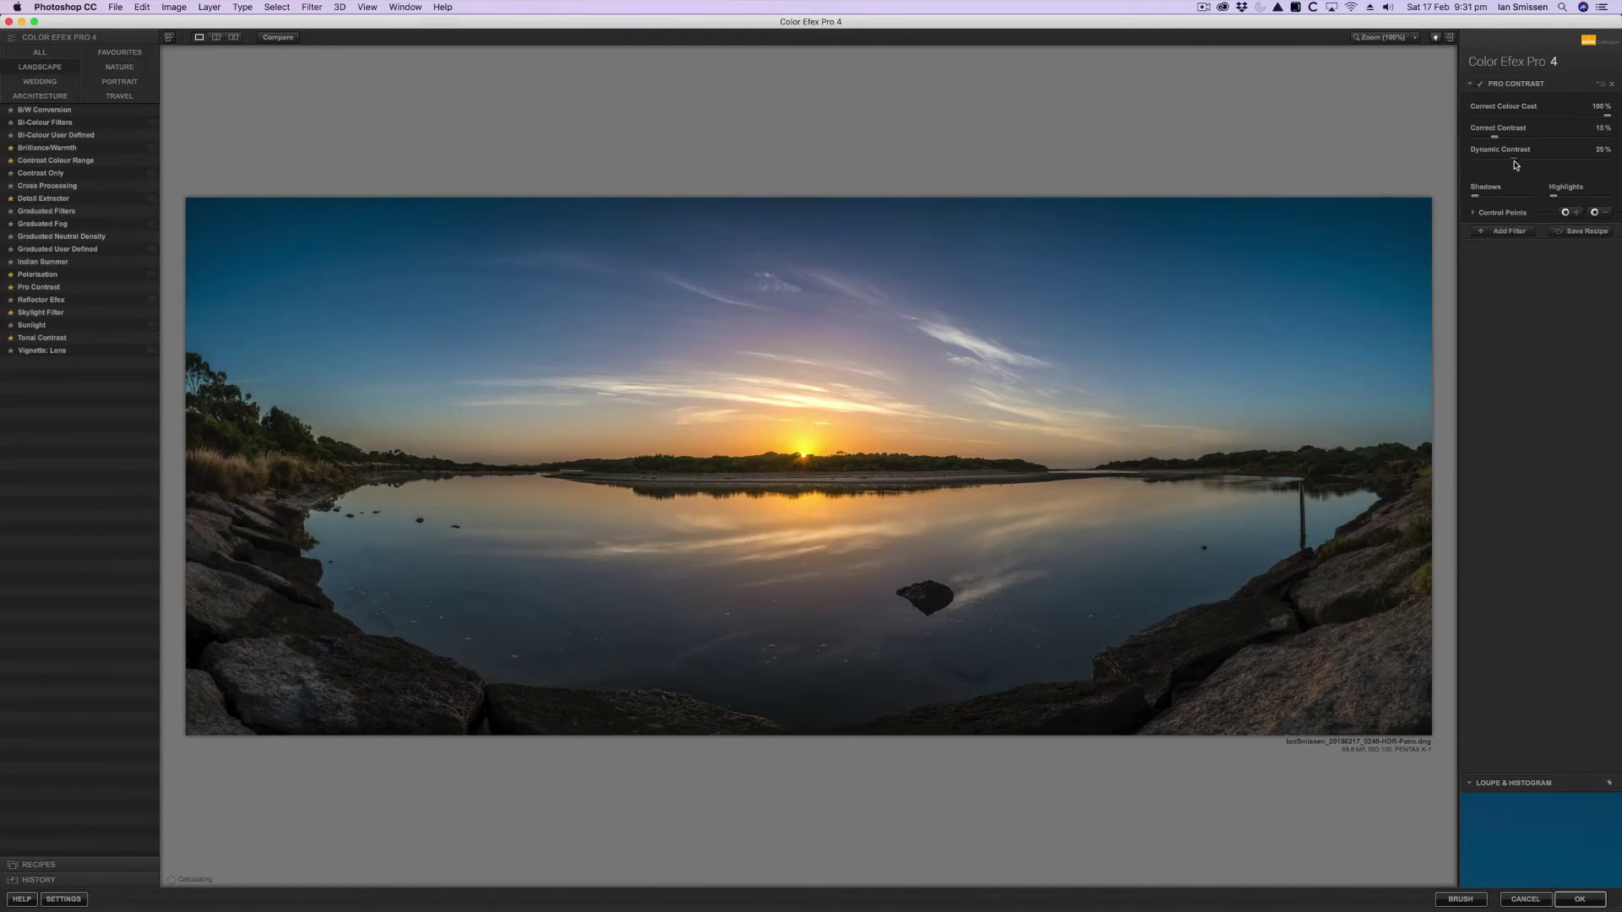
pyautogui.moveTo(1514, 165); pyautogui.dragTo(1505, 167)
pyautogui.click(1481, 85)
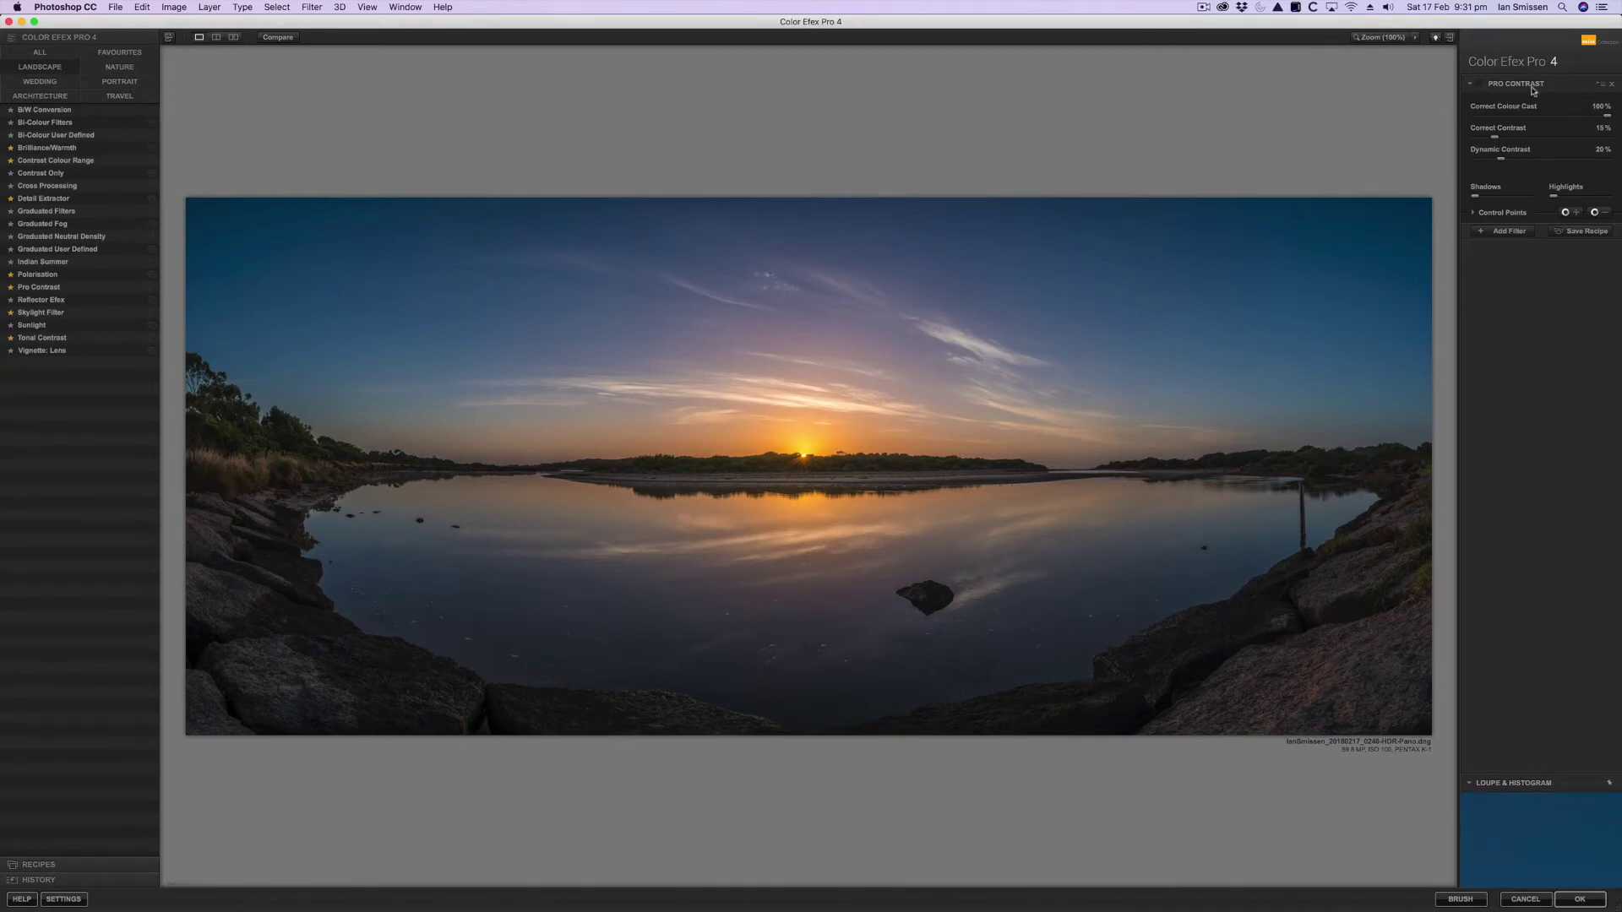
pyautogui.click(1480, 84)
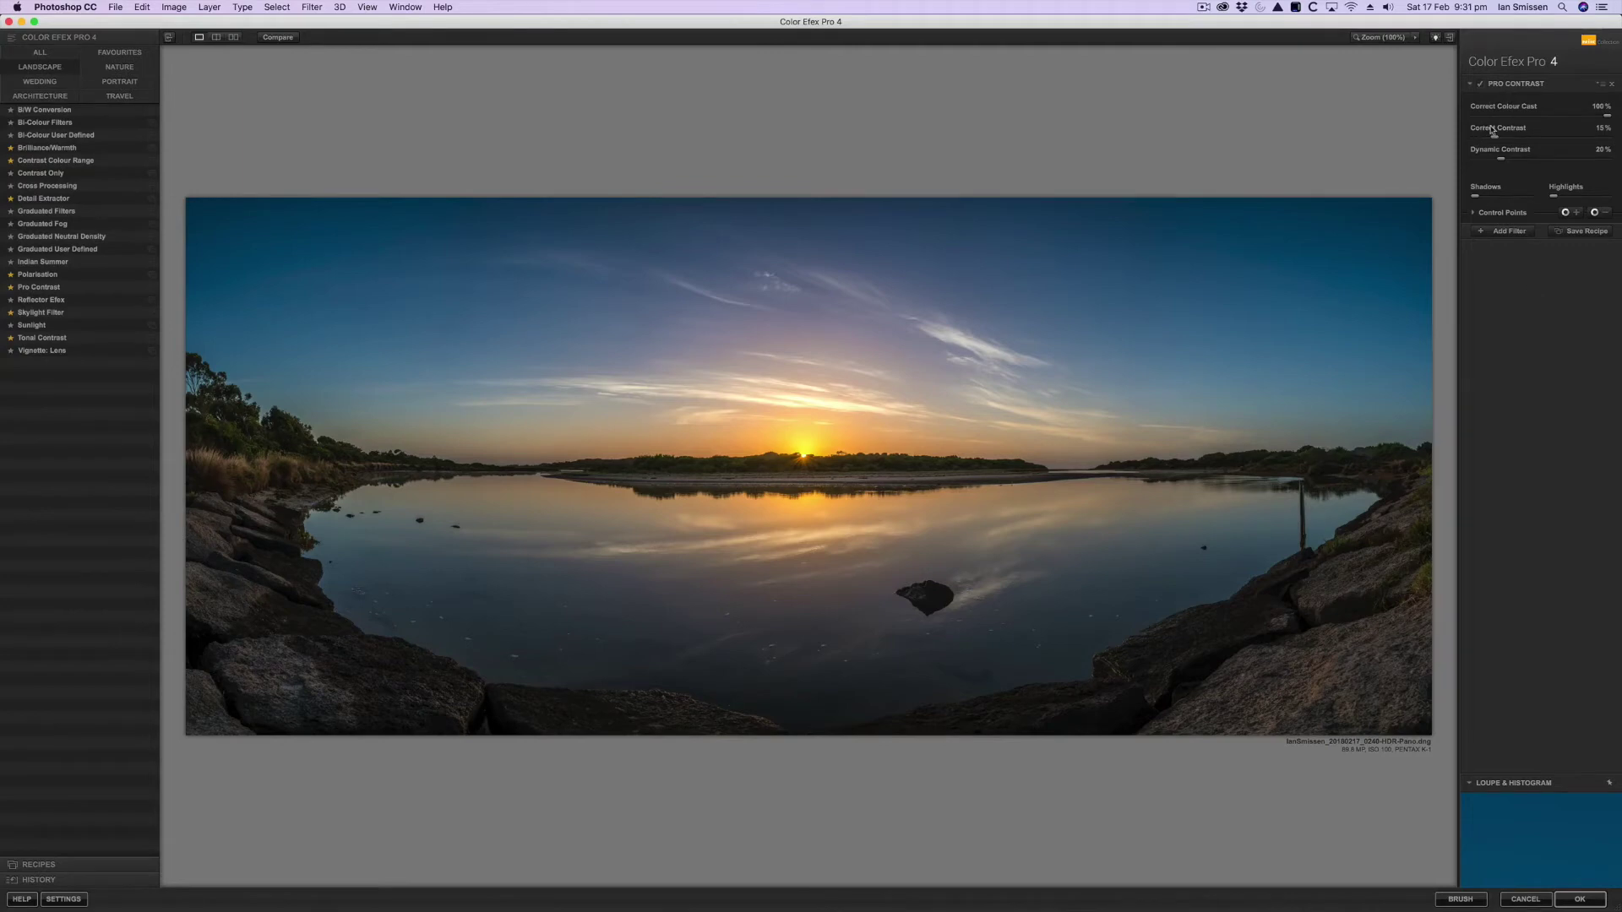
# - Add a Brilliance/Warmth filter, raise its warmth and perceptual saturation, and compare the image with the filter off
pyautogui.click(1509, 230)
pyautogui.click(72, 148)
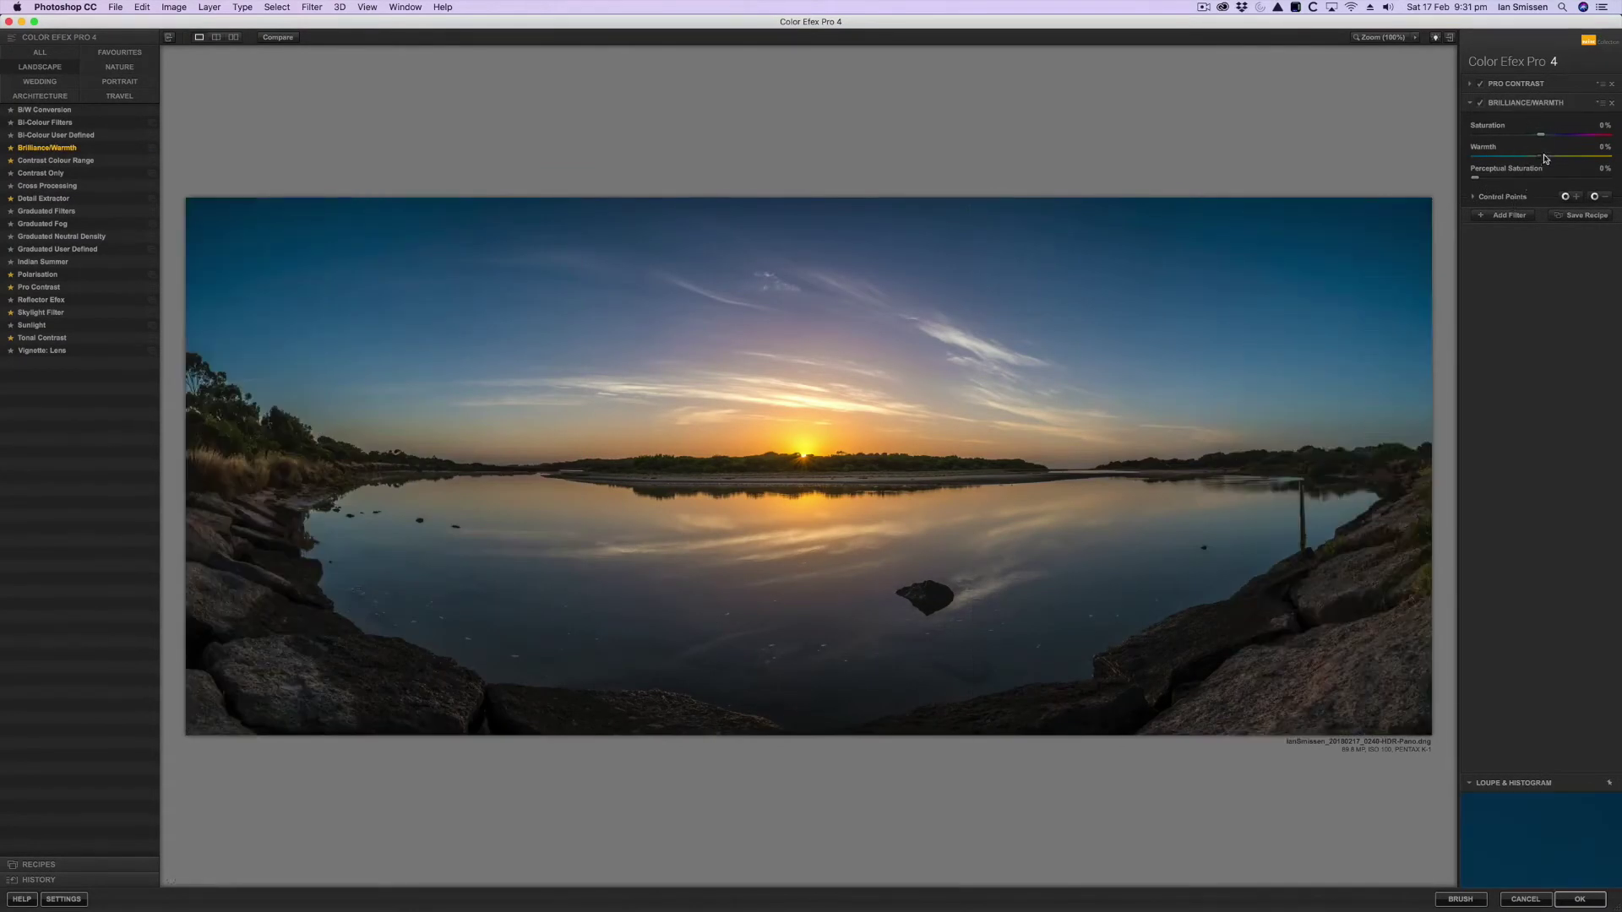
pyautogui.moveTo(1550, 159); pyautogui.dragTo(1554, 160)
pyautogui.moveTo(1556, 163); pyautogui.dragTo(1560, 165)
pyautogui.moveTo(1564, 166); pyautogui.dragTo(1564, 167)
pyautogui.moveTo(1477, 181); pyautogui.dragTo(1492, 188)
pyautogui.moveTo(1510, 194); pyautogui.dragTo(1505, 201)
pyautogui.click(1481, 103)
pyautogui.click(1484, 106)
pyautogui.click(1484, 105)
# - Add a Skylight Filter to the stack and reduce its strength
pyautogui.click(1508, 216)
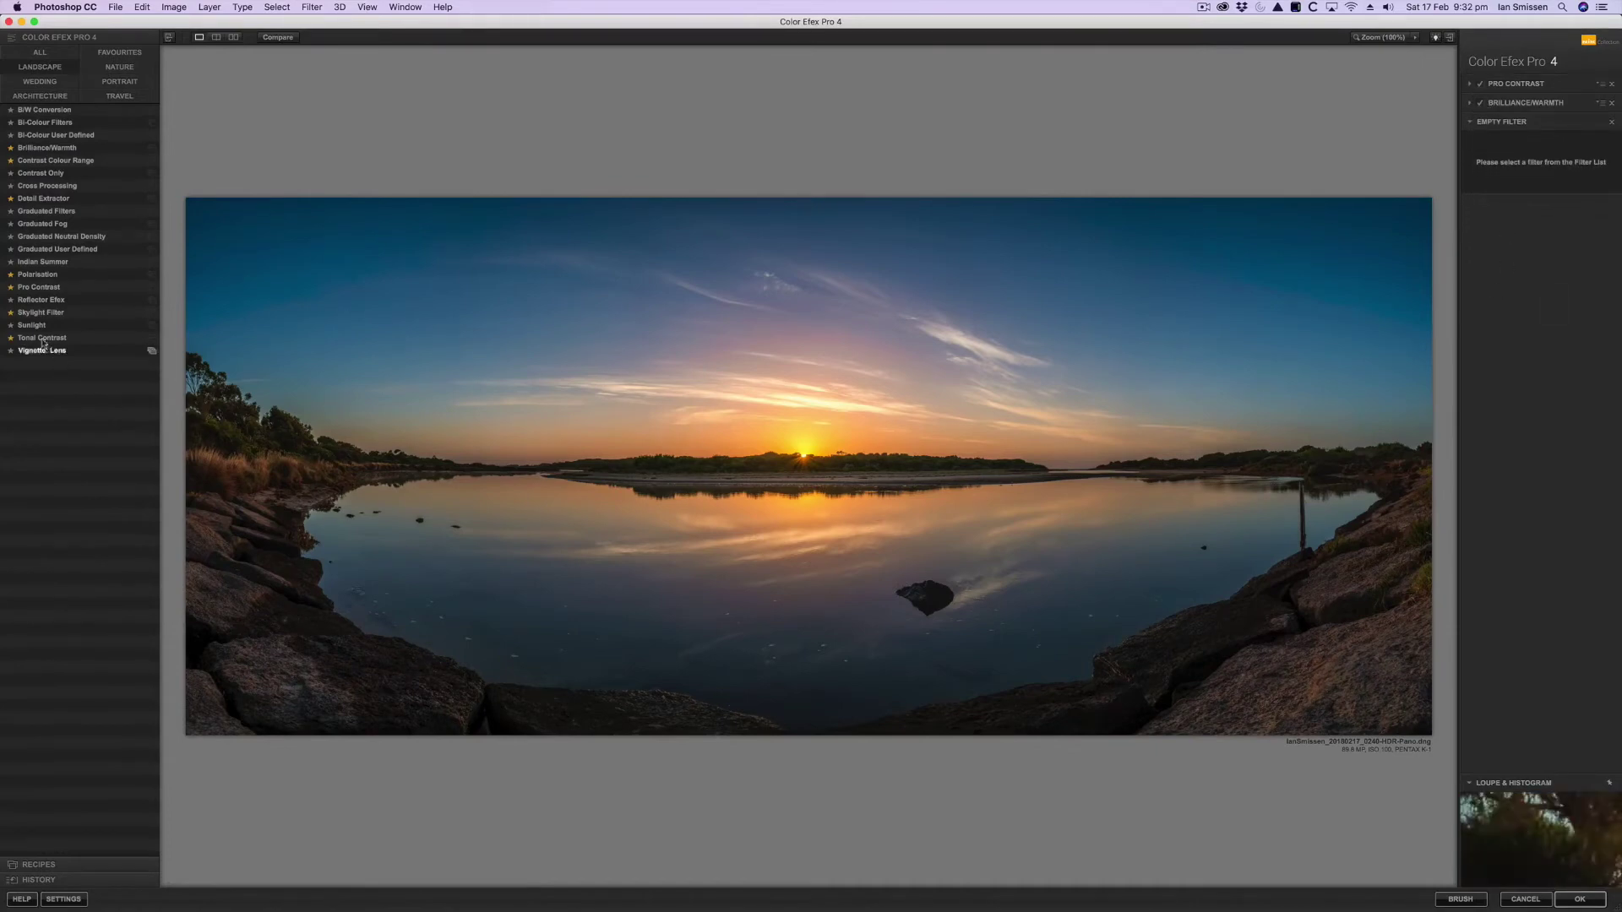
pyautogui.click(35, 314)
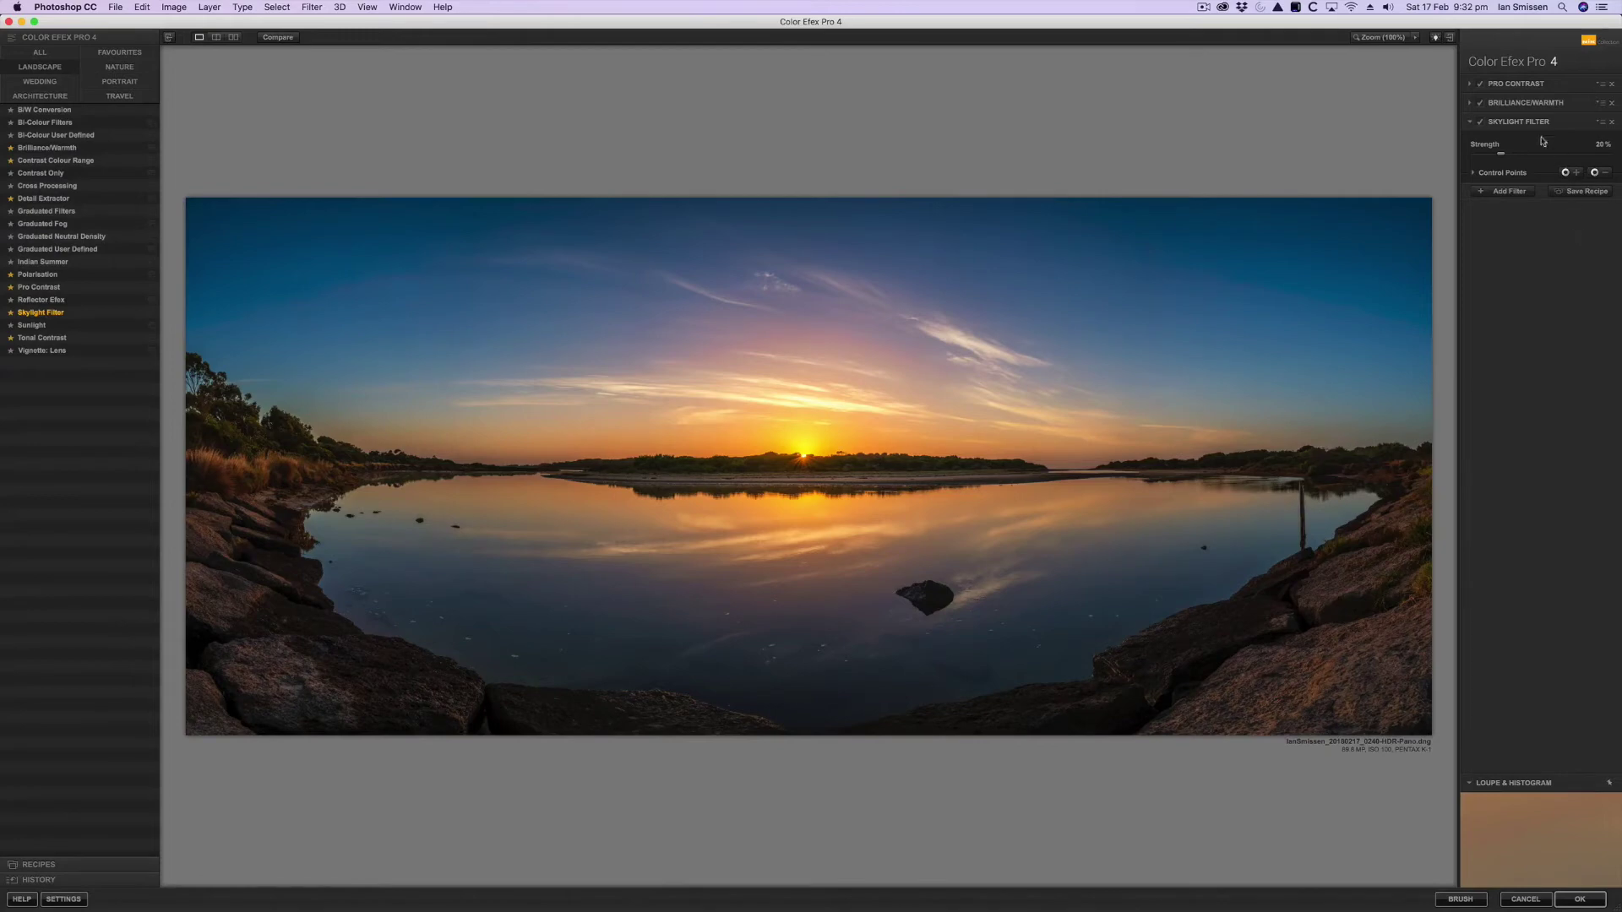
pyautogui.click(1470, 85)
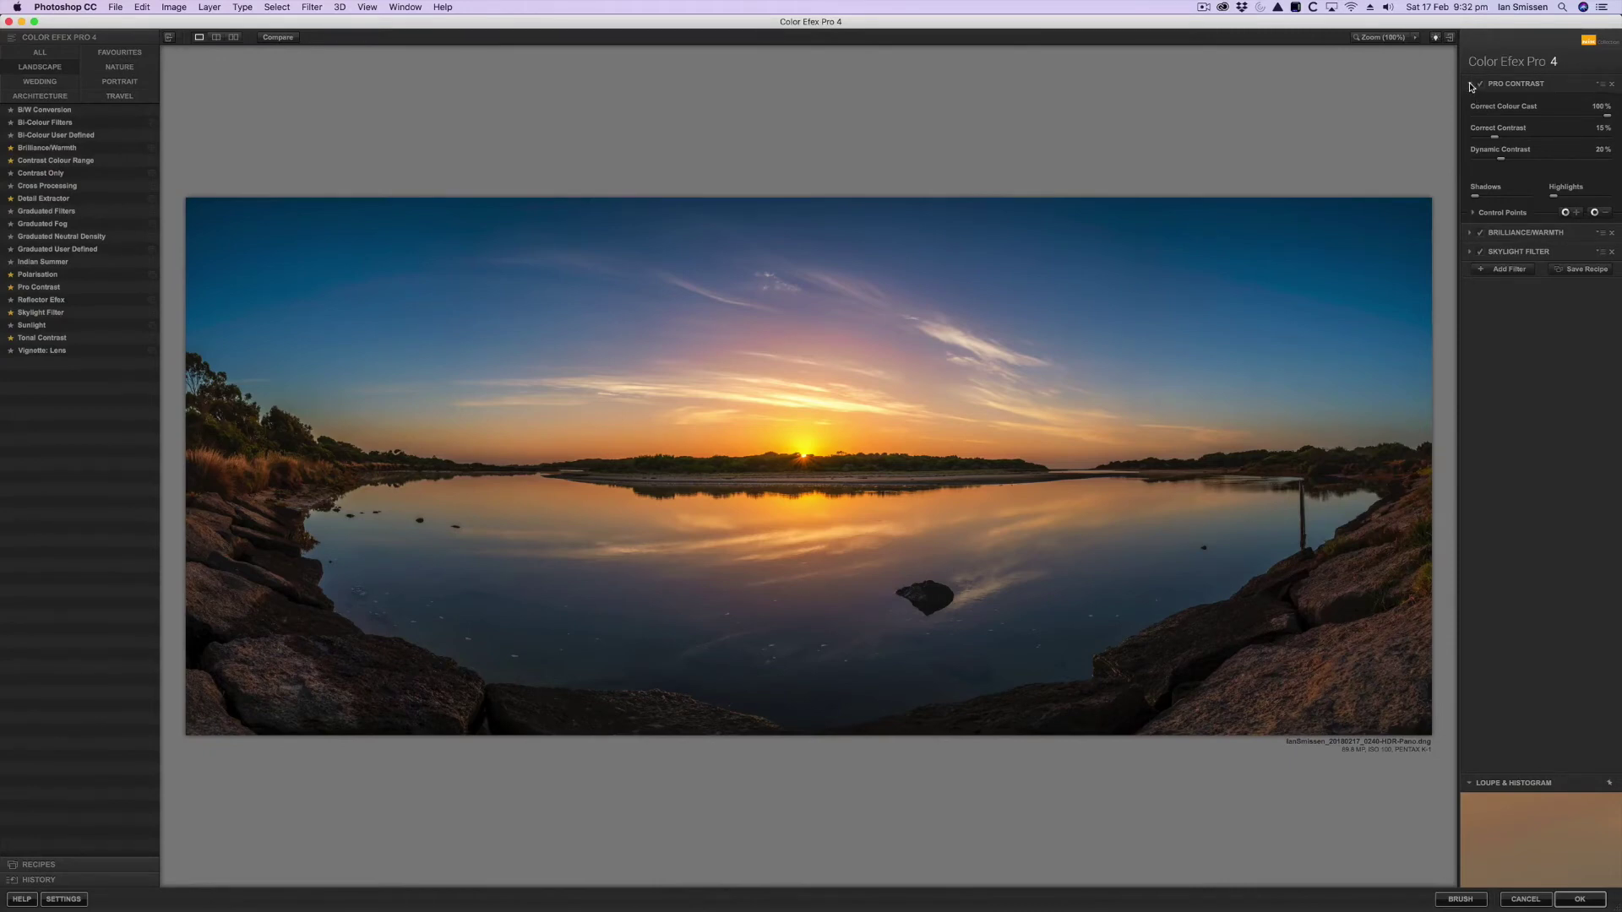
pyautogui.click(1470, 253)
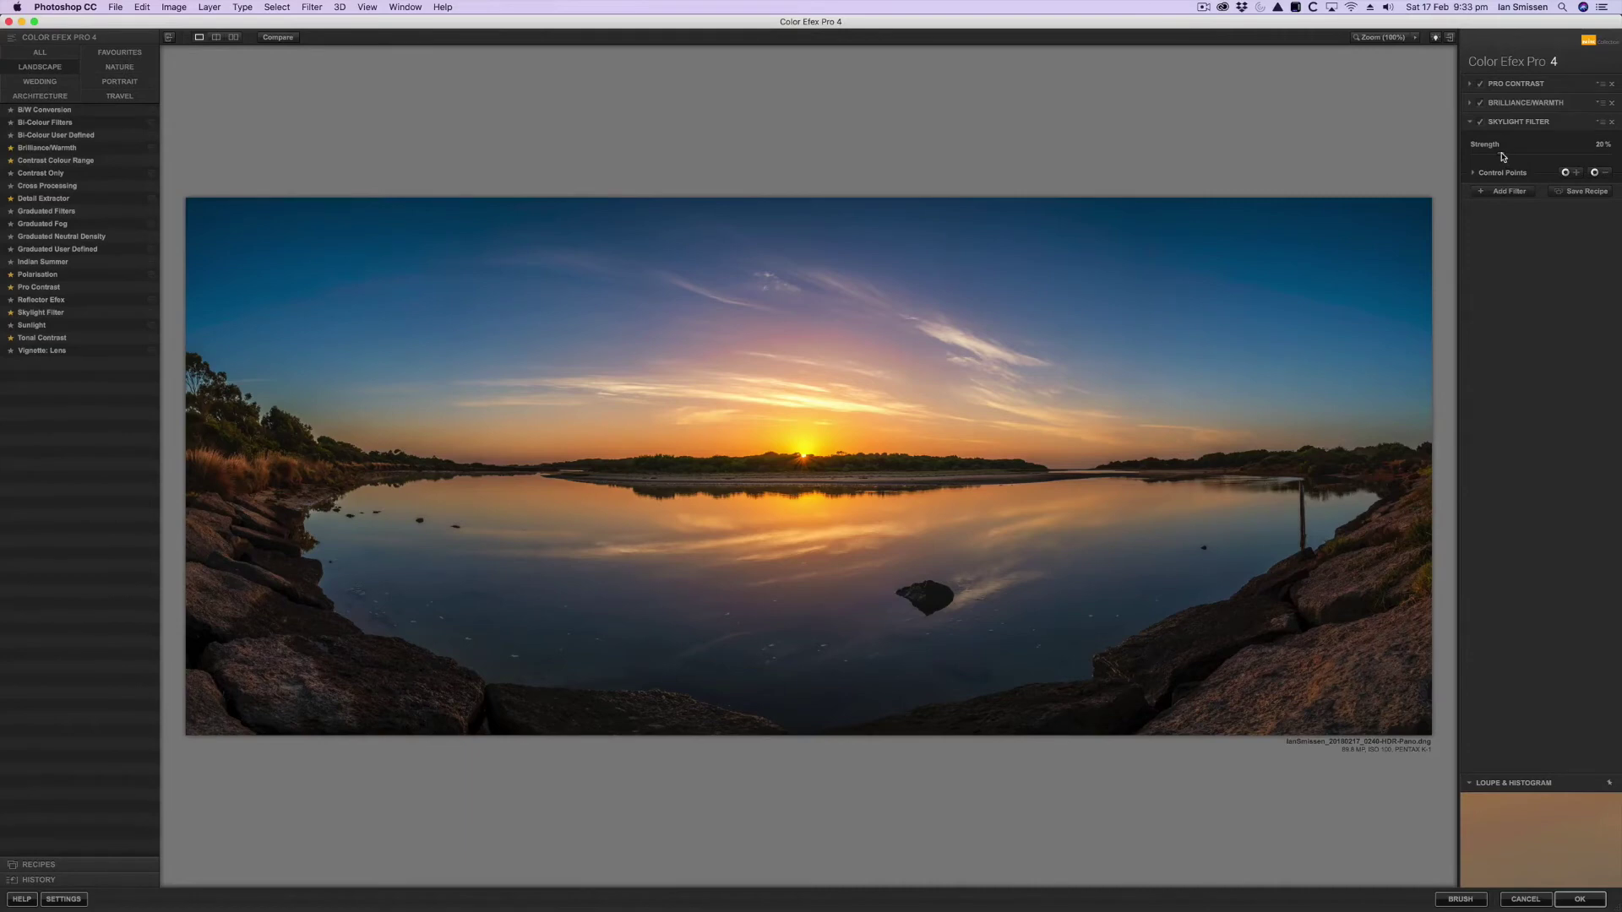
pyautogui.moveTo(1503, 156); pyautogui.dragTo(1488, 159)
# - Add a Detail Extractor filter and set its Detail Extractor amount to 12%
pyautogui.click(1510, 192)
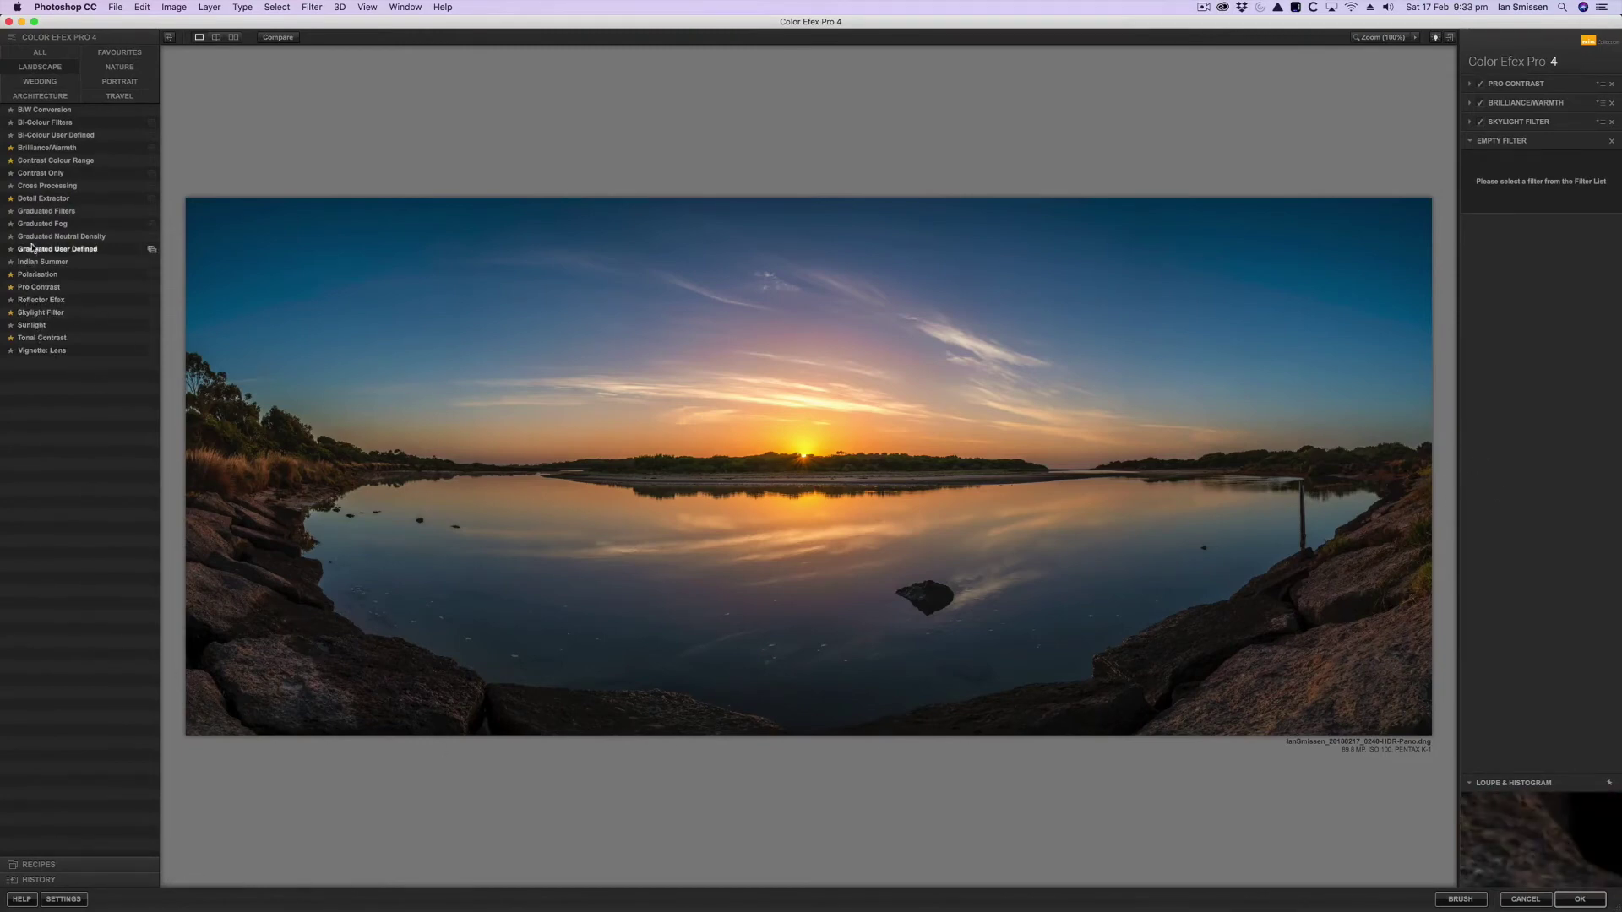
pyautogui.click(43, 199)
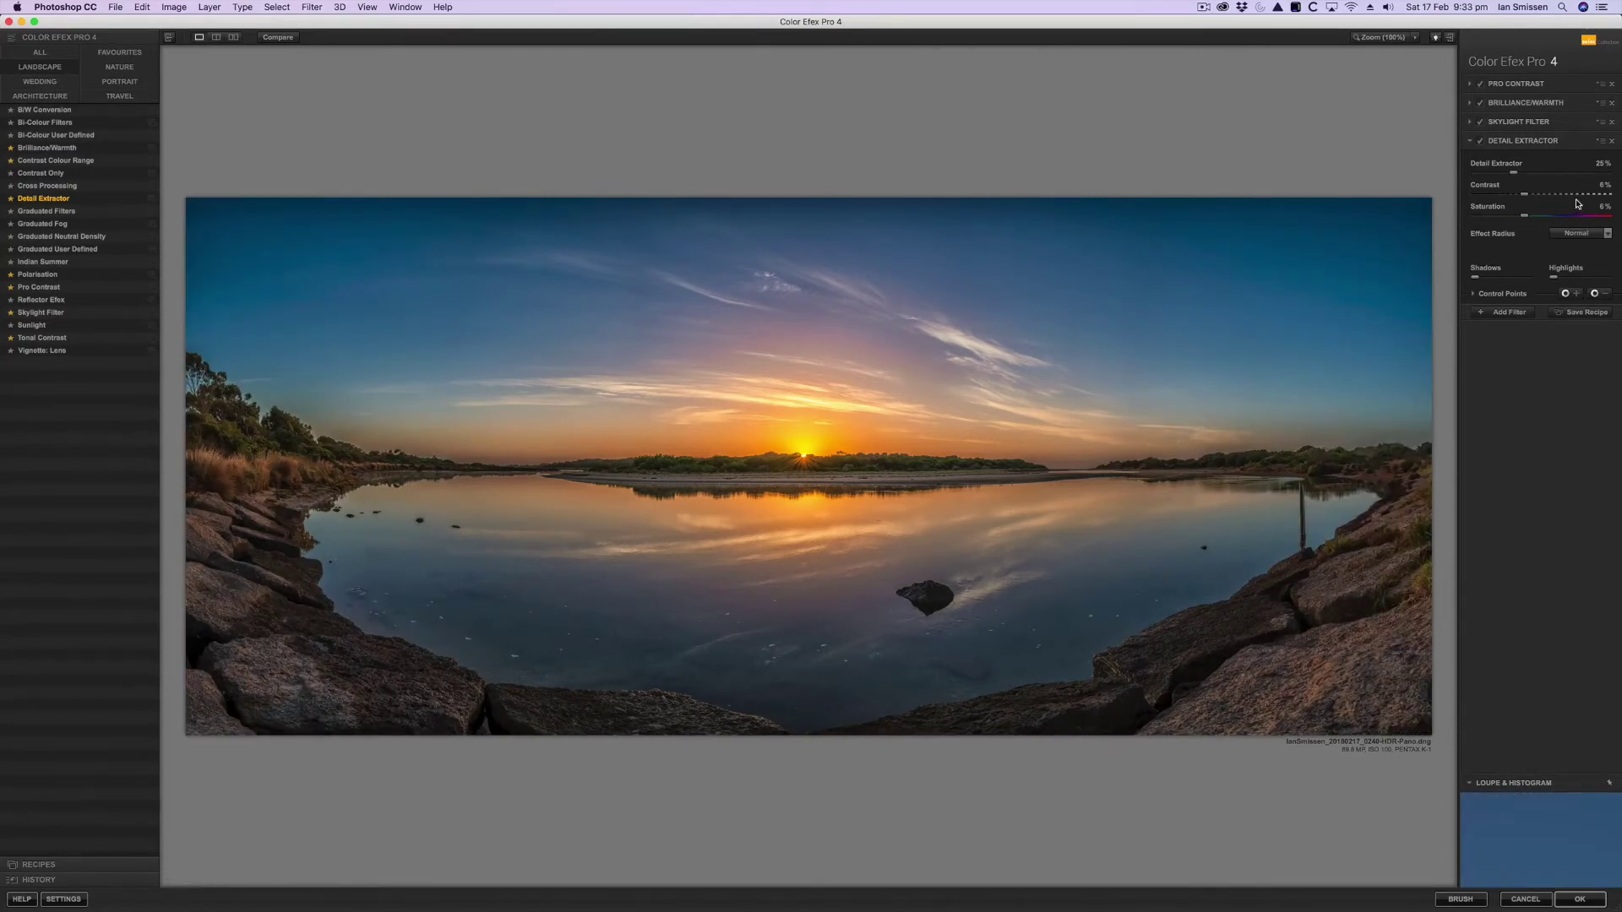
pyautogui.moveTo(1512, 175); pyautogui.dragTo(1498, 175)
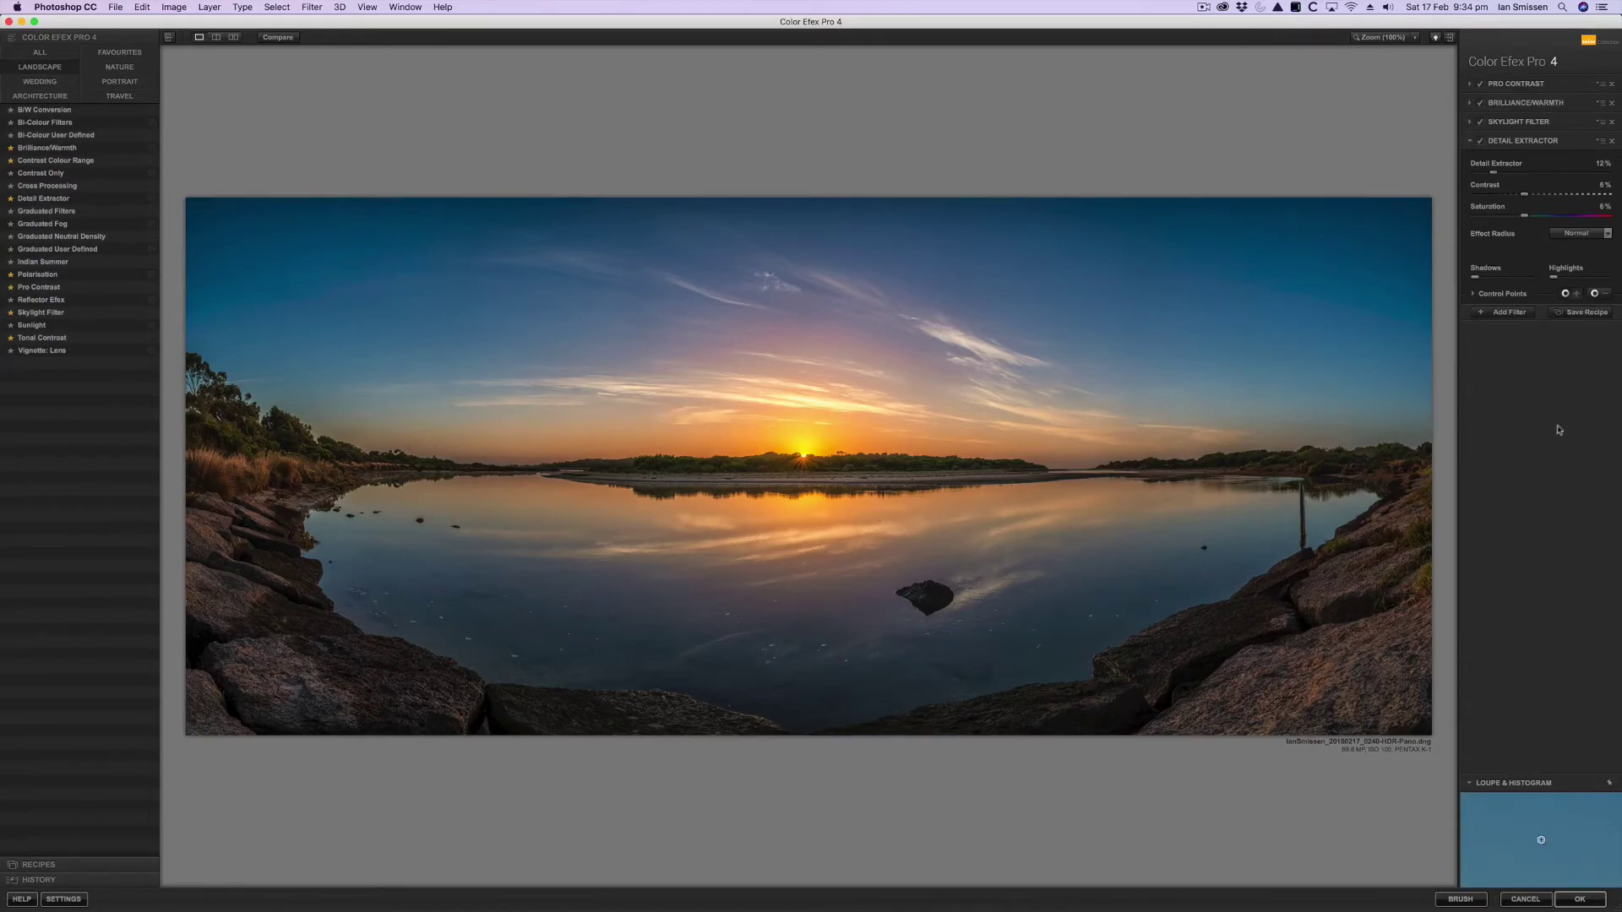
# - Place a positive Detail Extractor control point on the large lower-right rock, reduce its radius, and expand the control point list
pyautogui.click(1565, 293)
pyautogui.click(1342, 675)
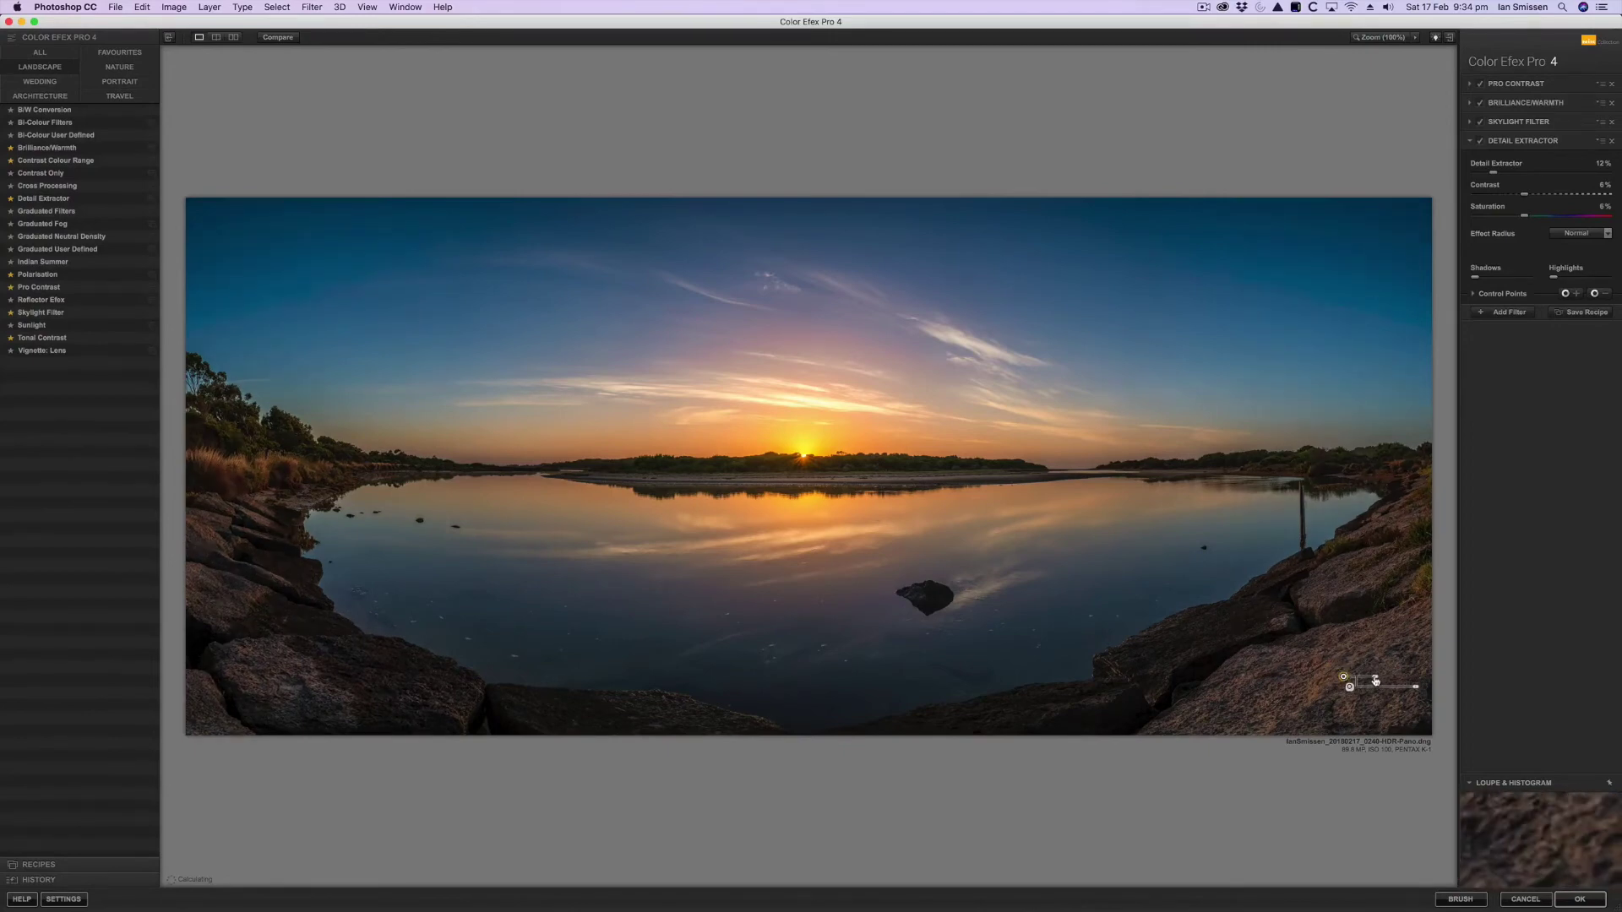
pyautogui.moveTo(1377, 681); pyautogui.dragTo(1369, 681)
pyautogui.click(1474, 294)
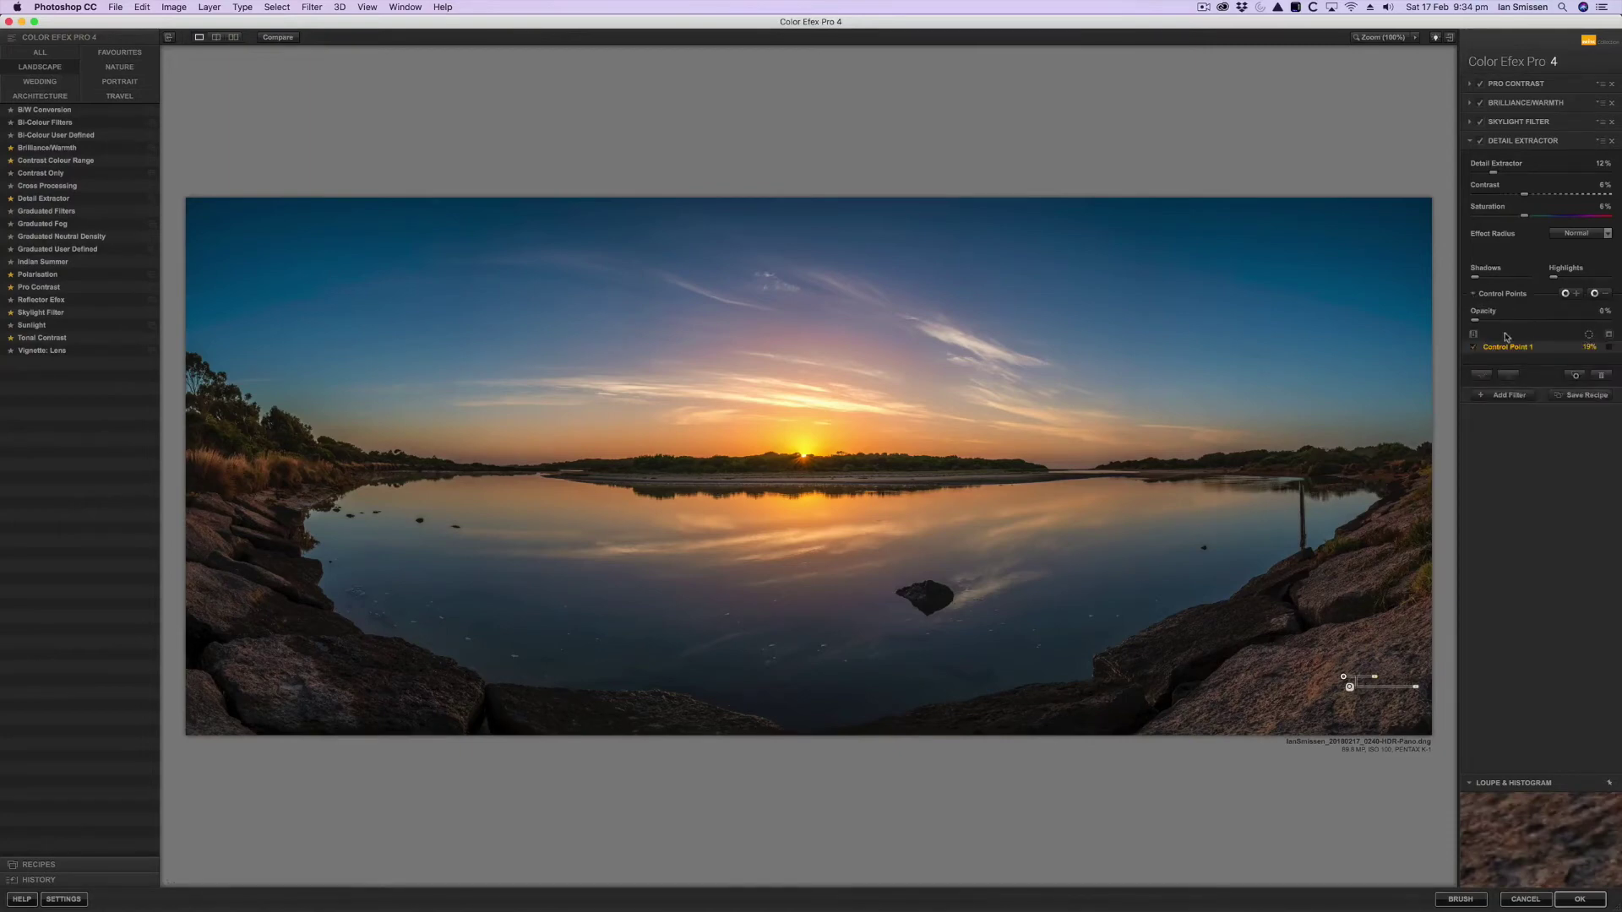
# - Duplicate the control point onto the rocks at the right edge and the dark rocks at the lower right
pyautogui.click(1575, 376)
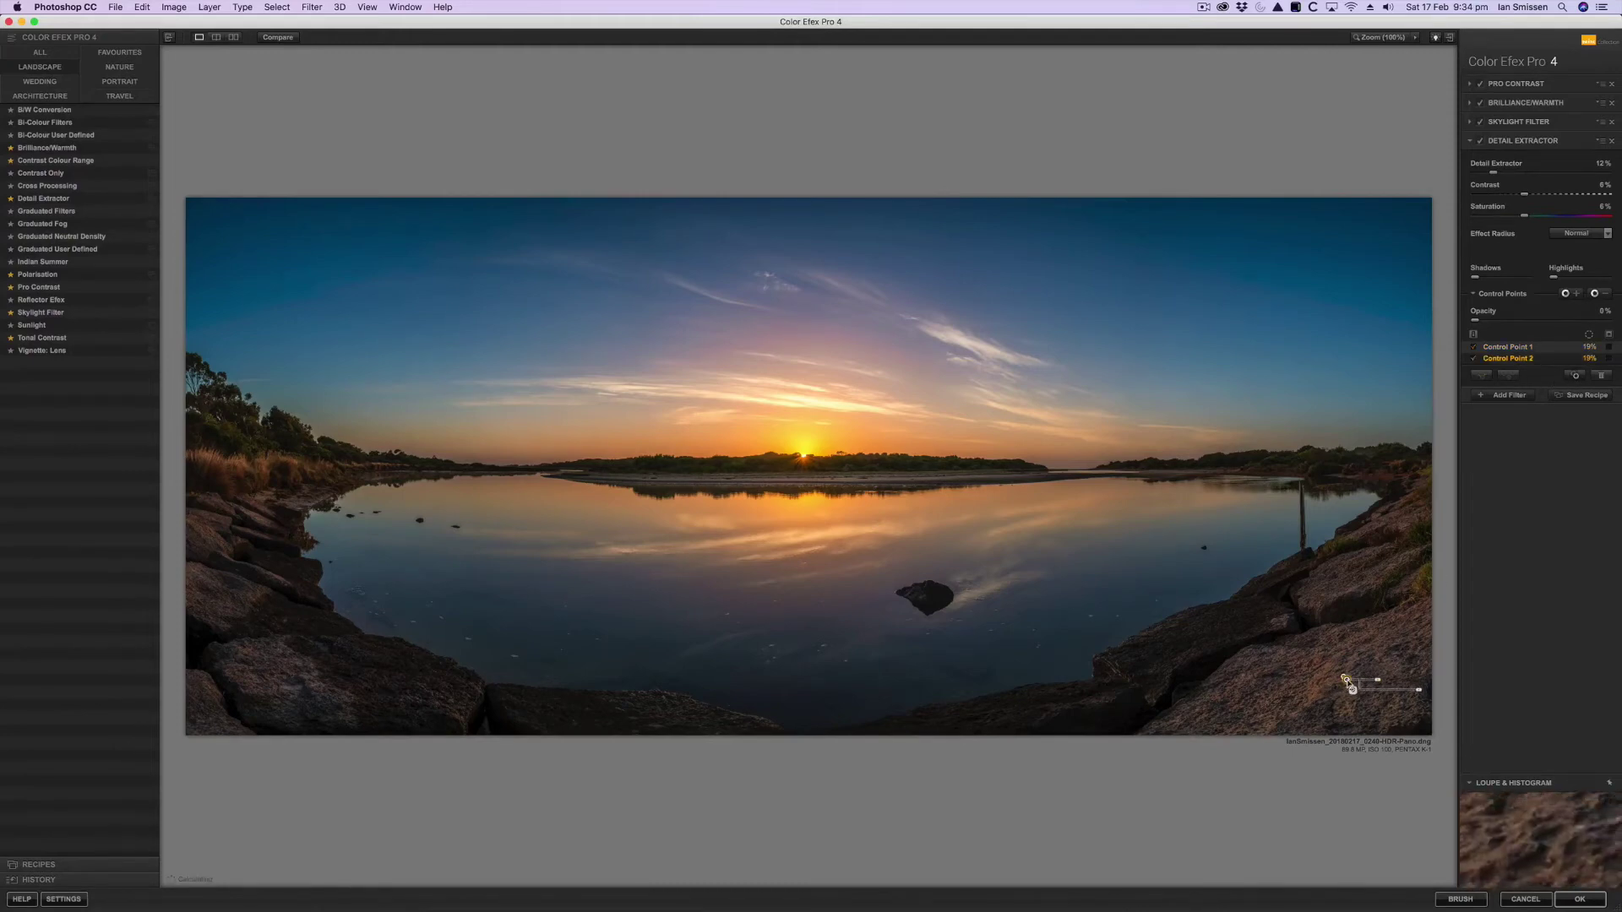
pyautogui.moveTo(1353, 690); pyautogui.dragTo(1382, 598)
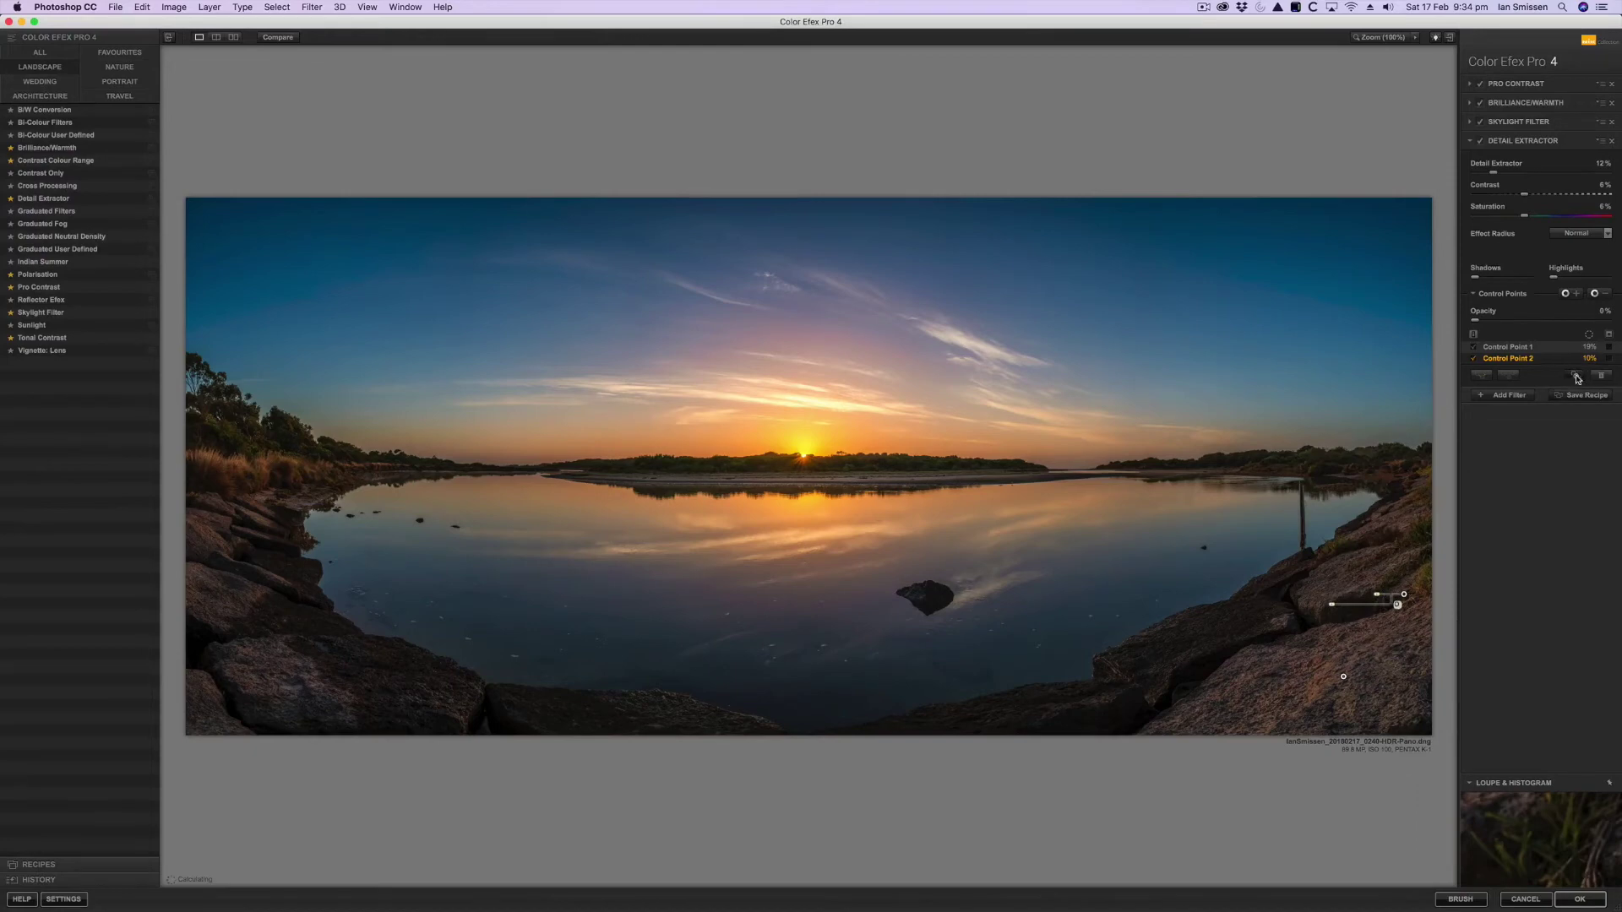
pyautogui.click(1575, 377)
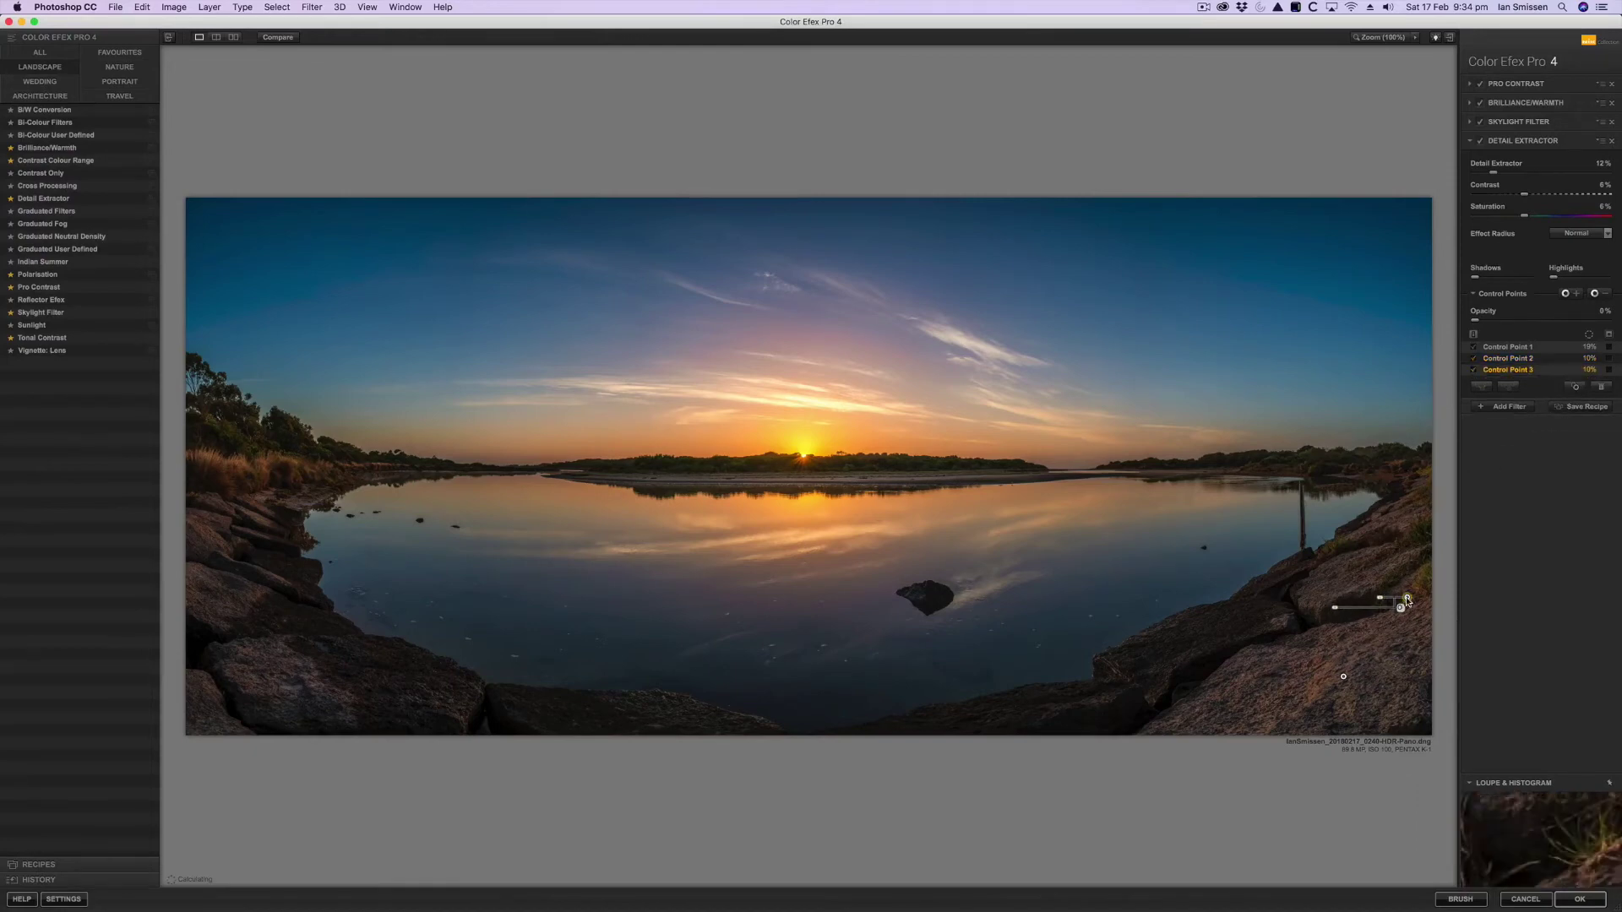
pyautogui.moveTo(1407, 598); pyautogui.dragTo(1170, 693)
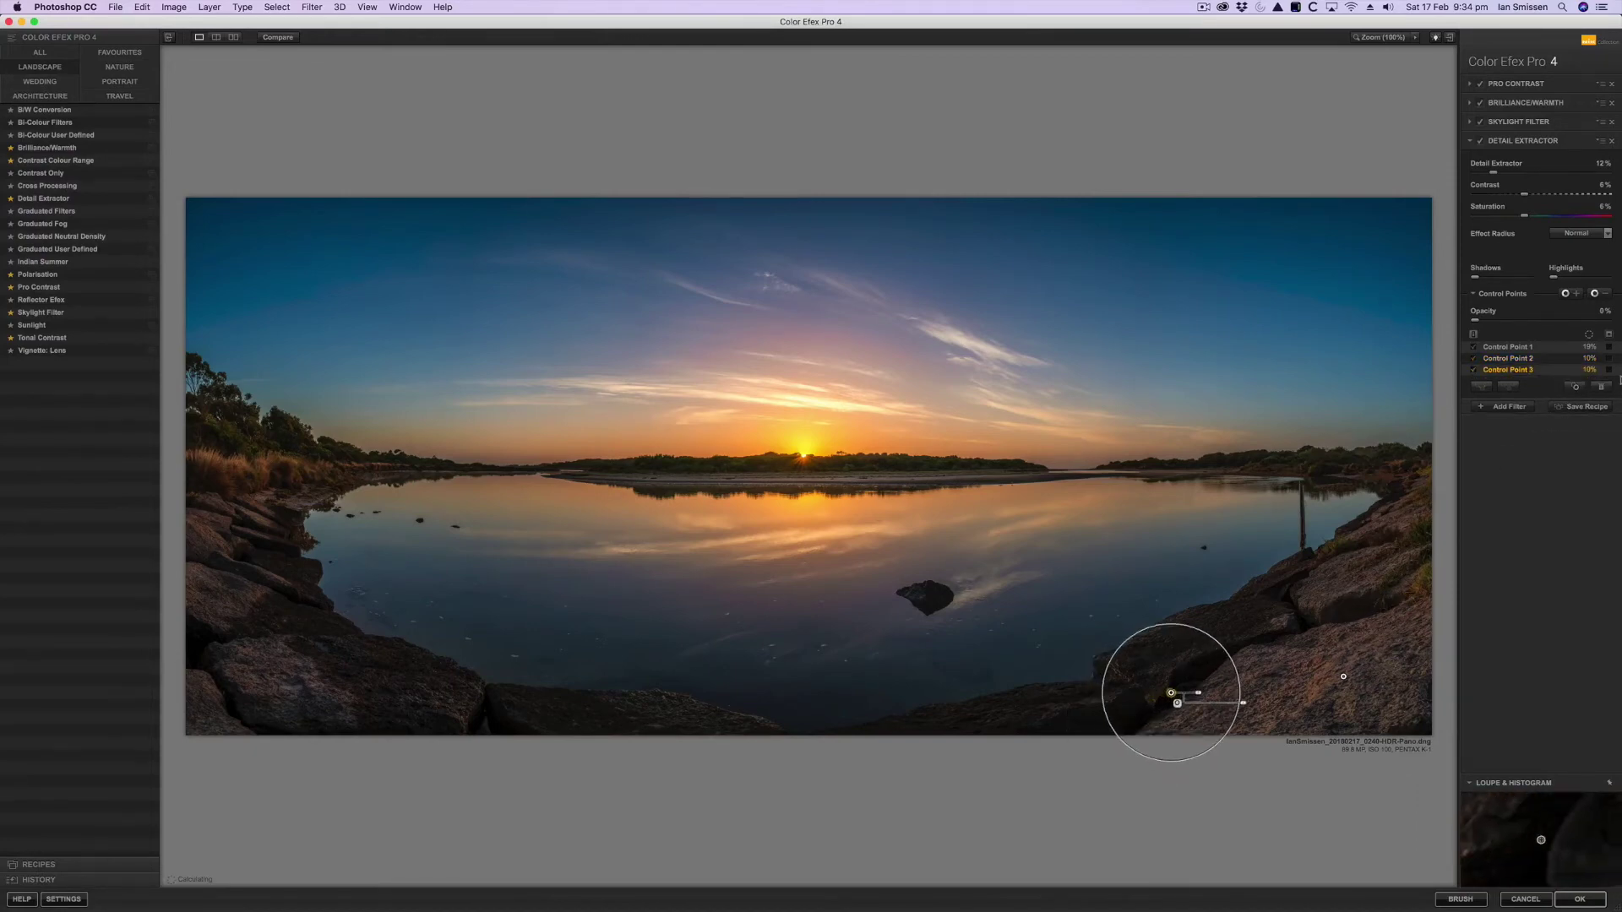
# - Duplicate control points onto the lower-left rock, the left shoreline rocks and the grass above them, and apply the filters
pyautogui.click(1577, 388)
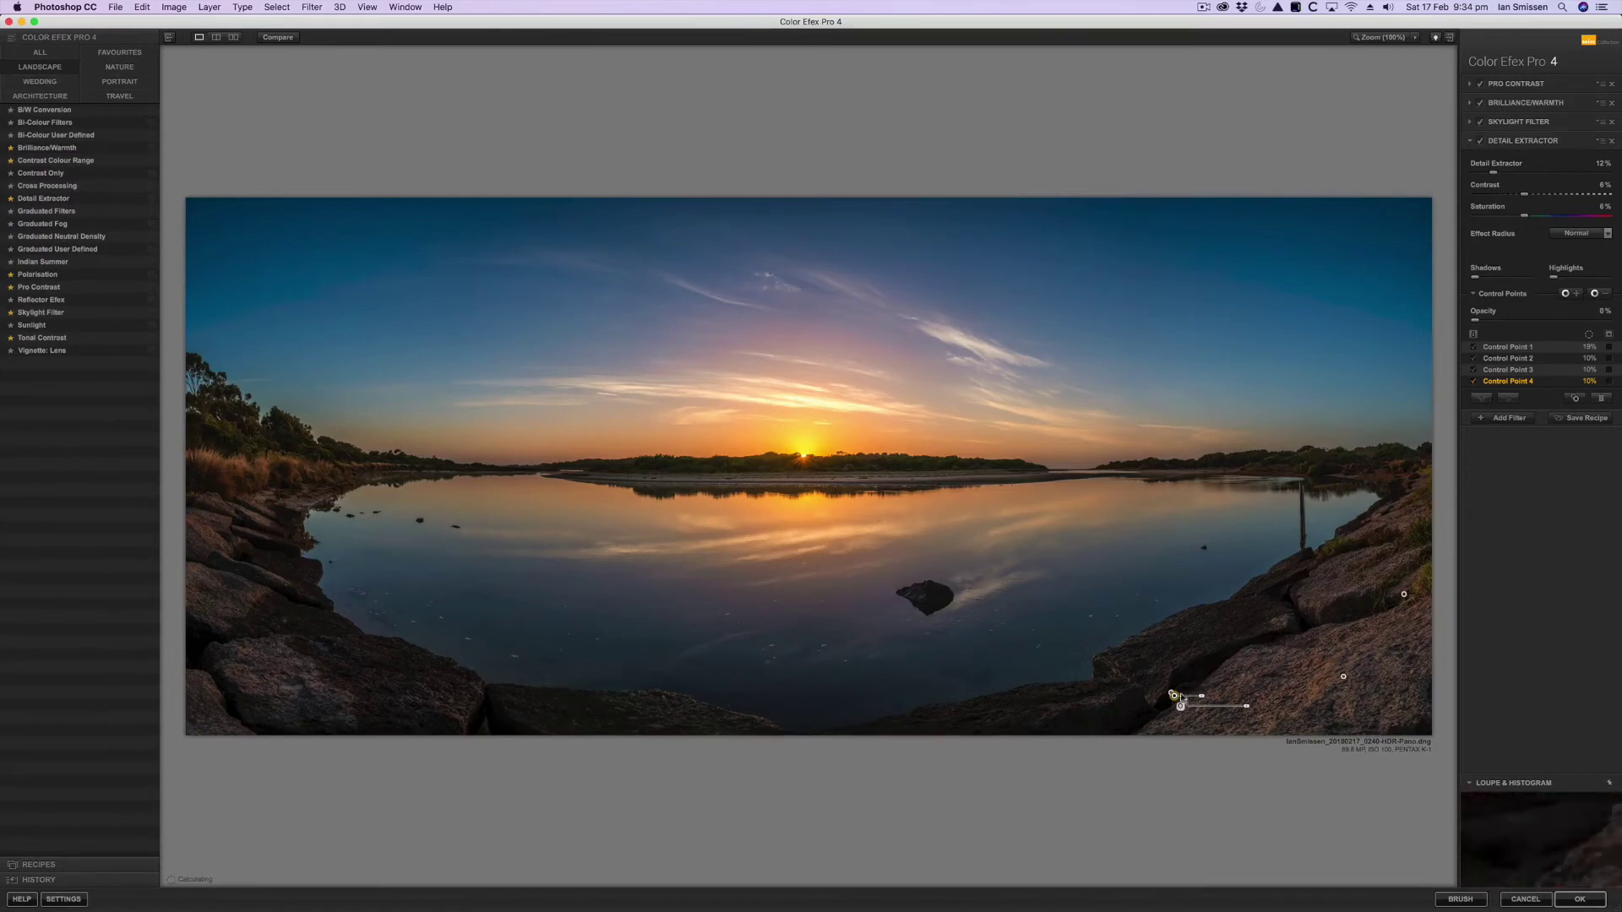
pyautogui.moveTo(1174, 695); pyautogui.dragTo(963, 720)
pyautogui.moveTo(337, 702); pyautogui.dragTo(245, 686)
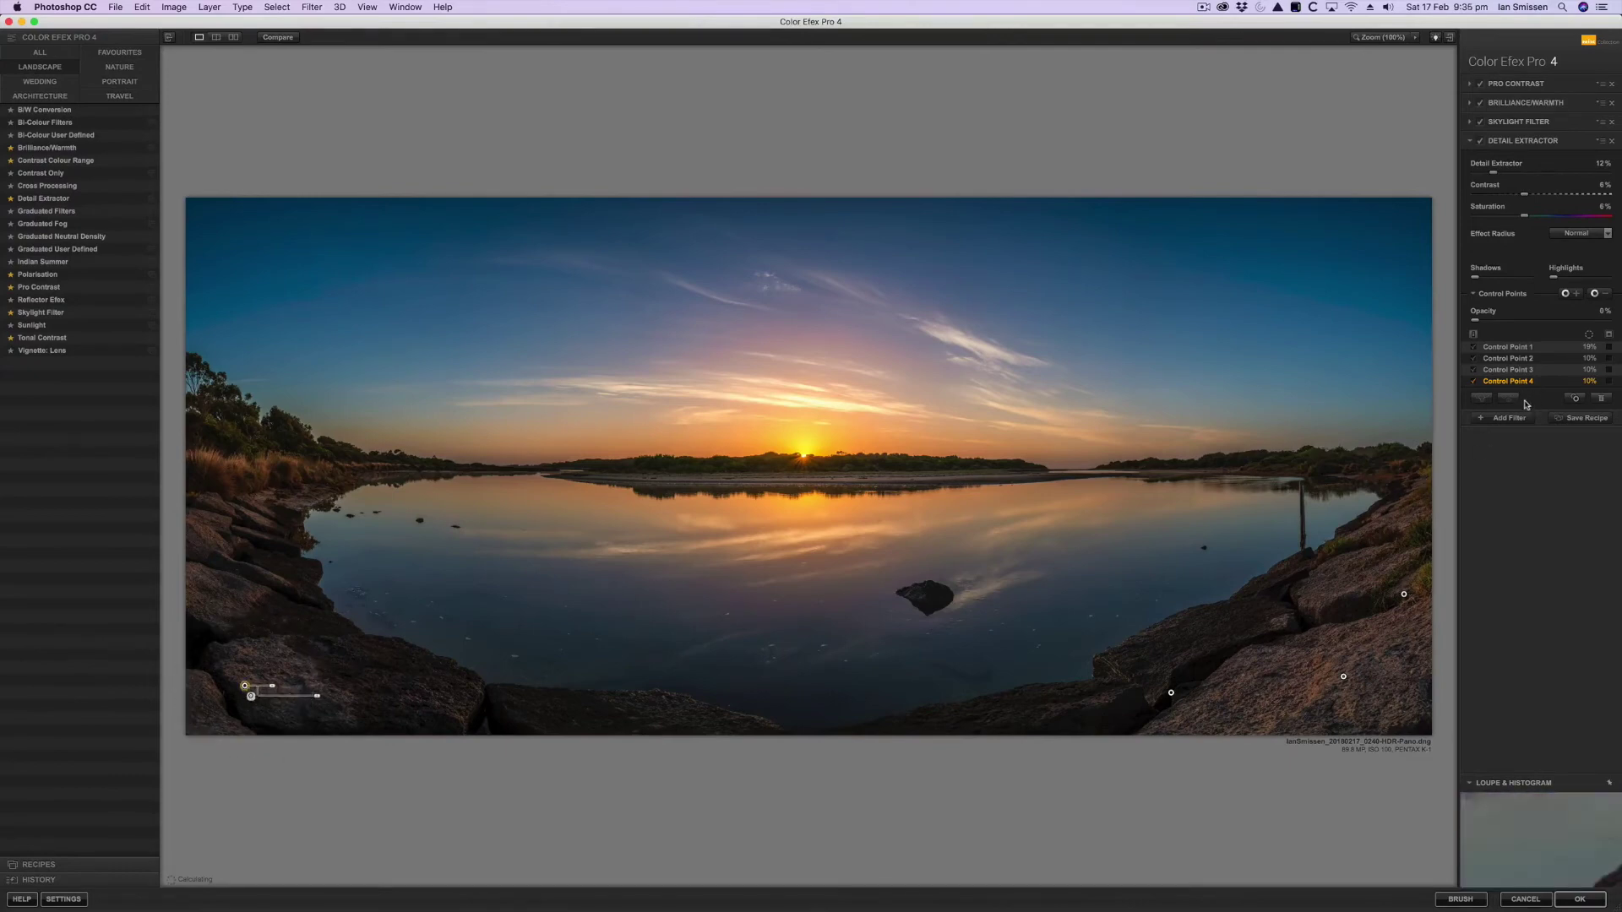
pyautogui.click(1575, 400)
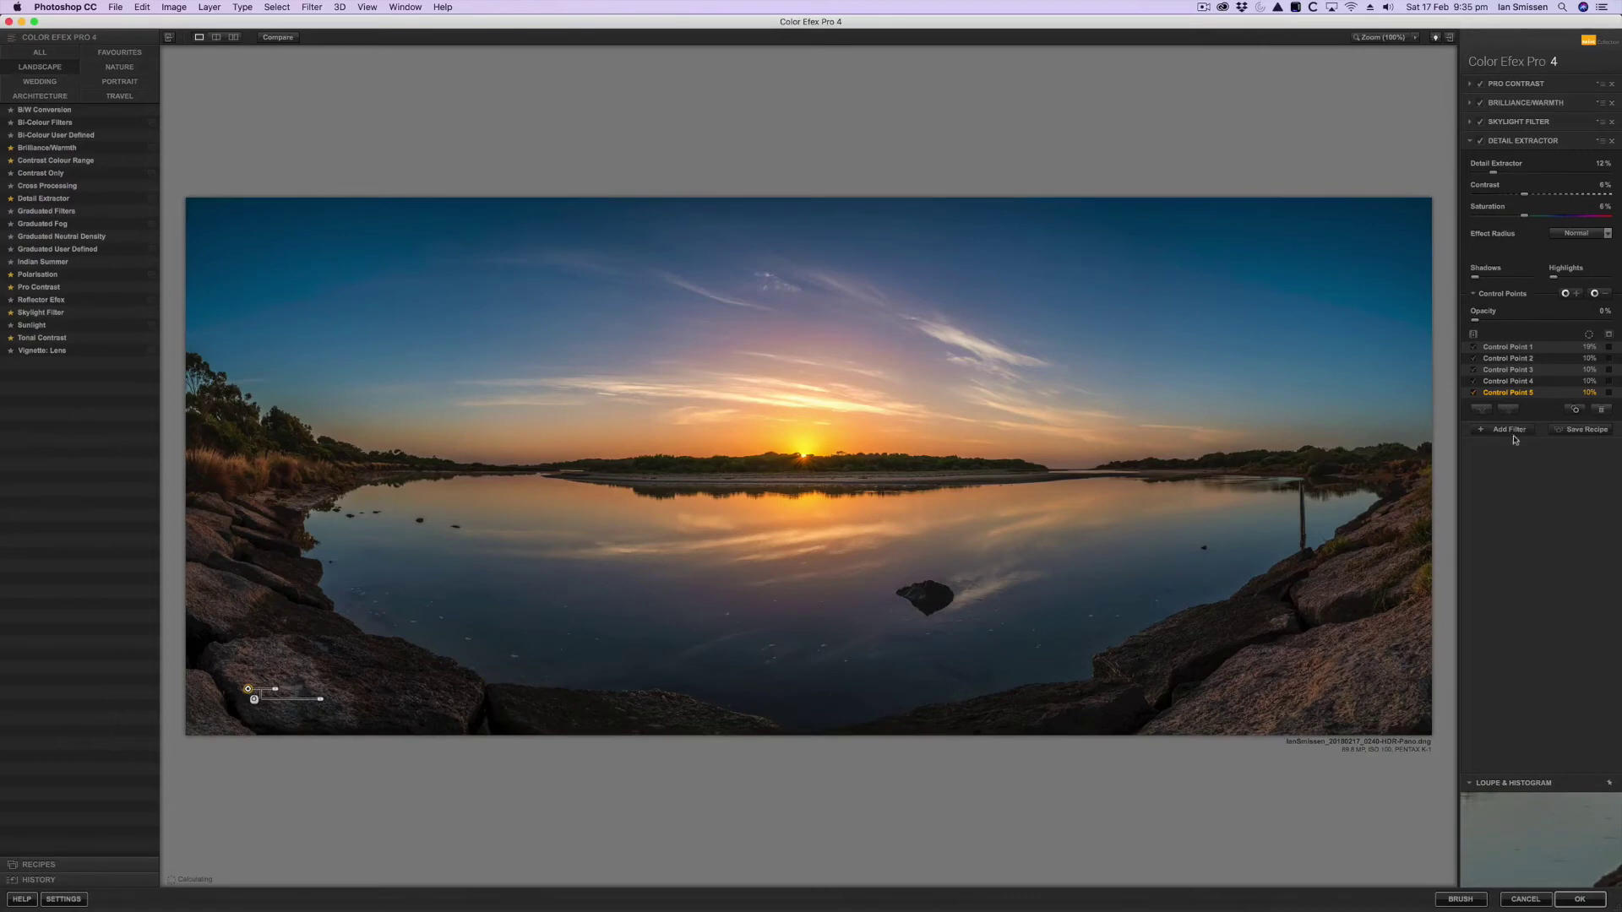
pyautogui.moveTo(246, 689); pyautogui.dragTo(224, 561)
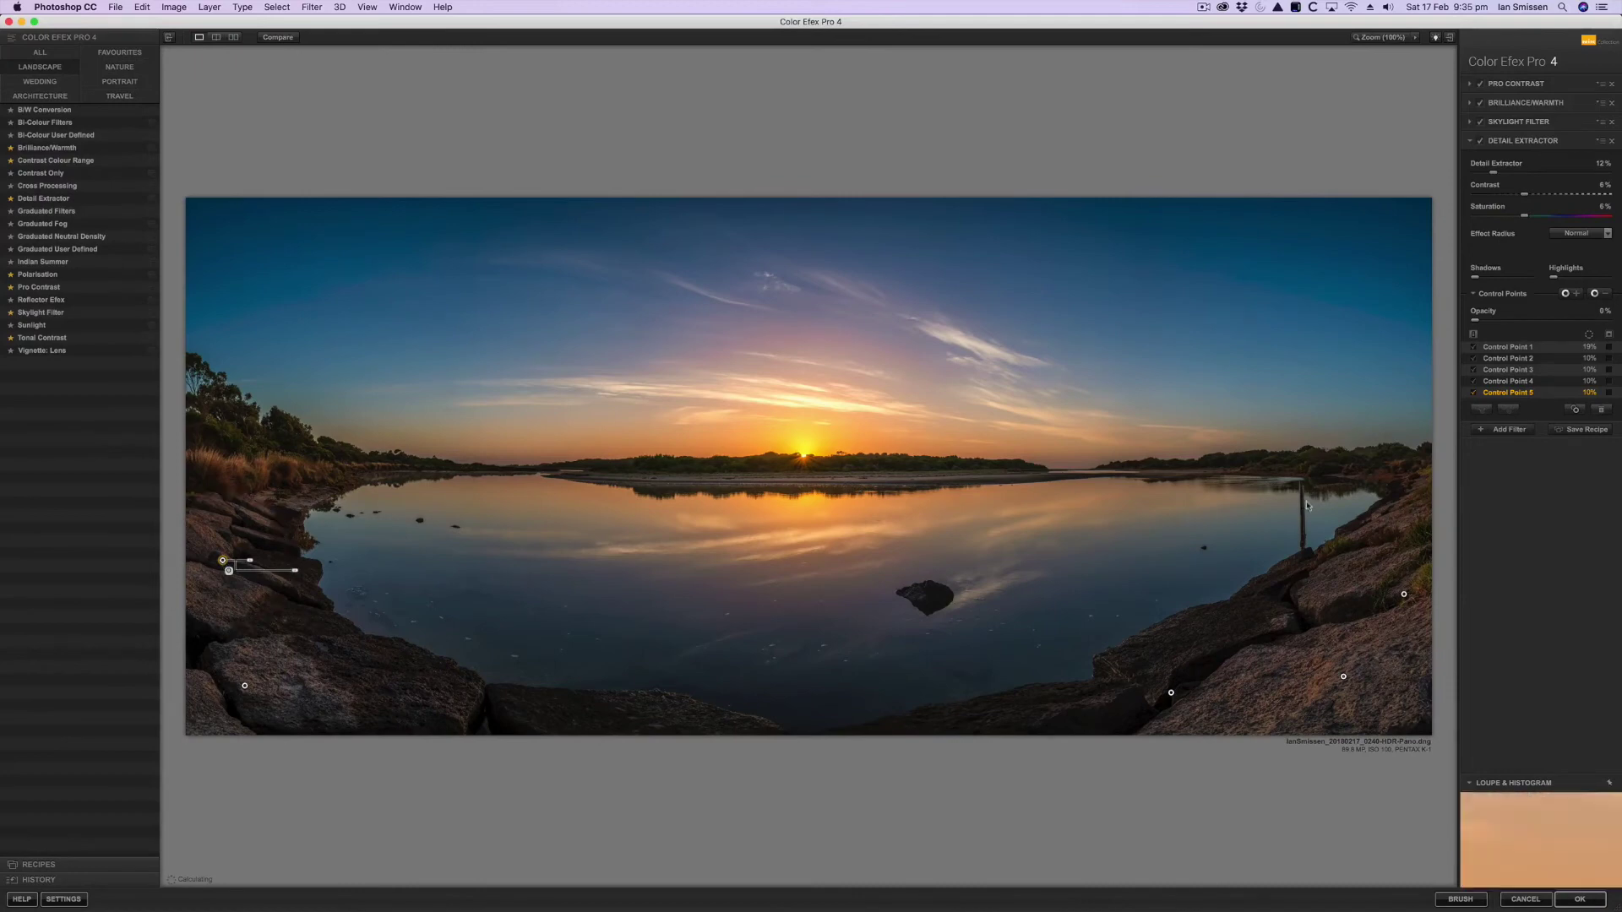
pyautogui.click(1576, 411)
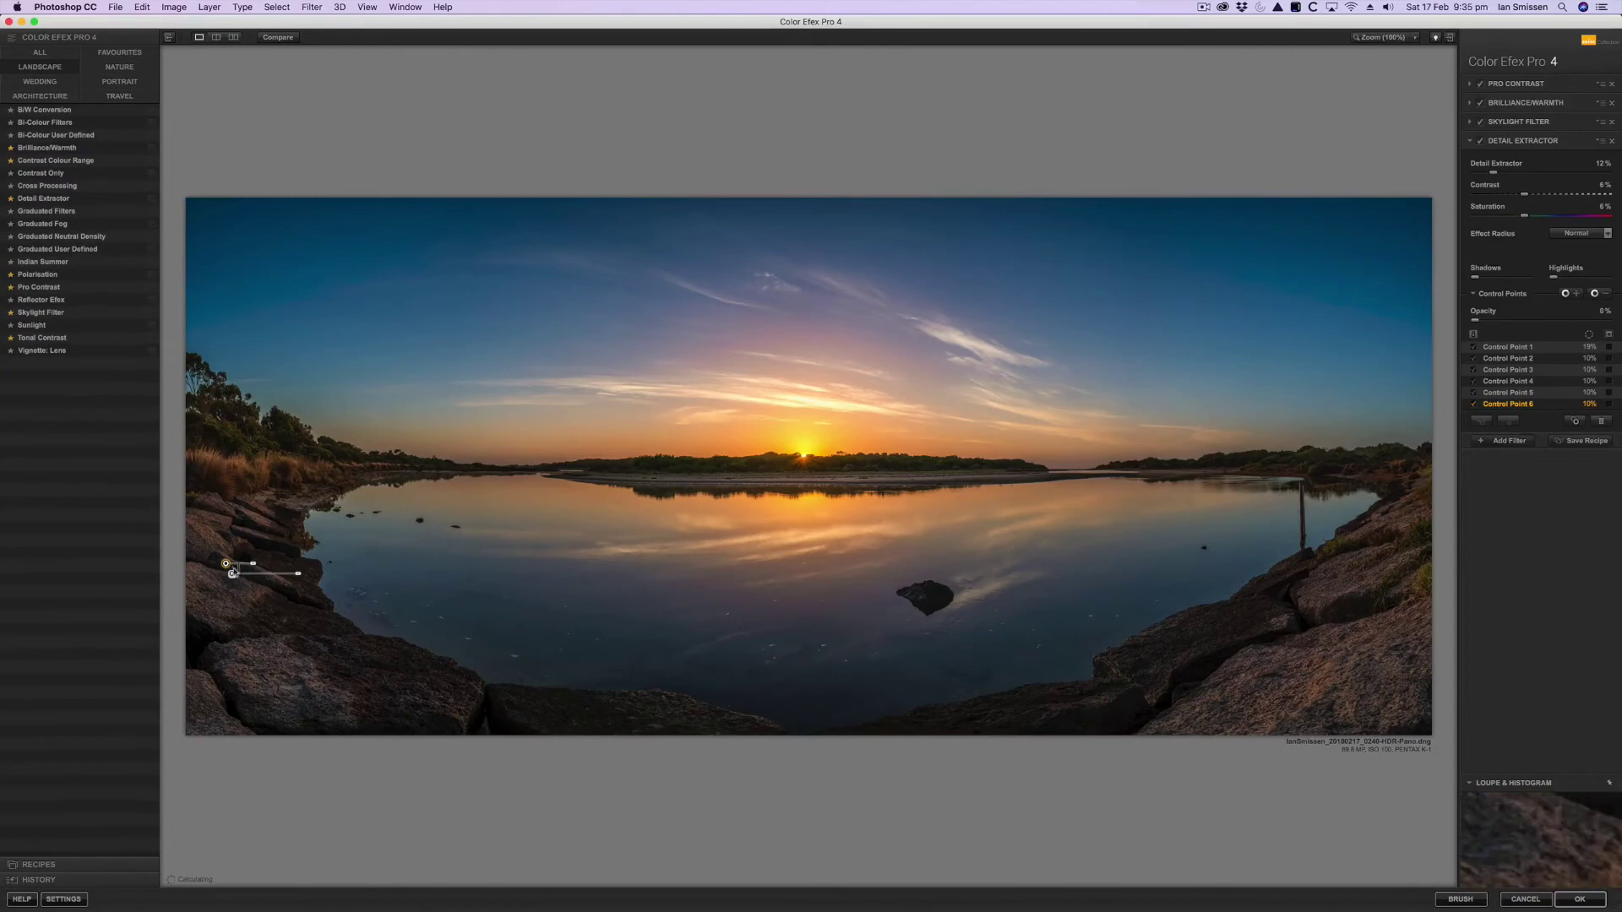
pyautogui.moveTo(226, 564); pyautogui.dragTo(239, 479)
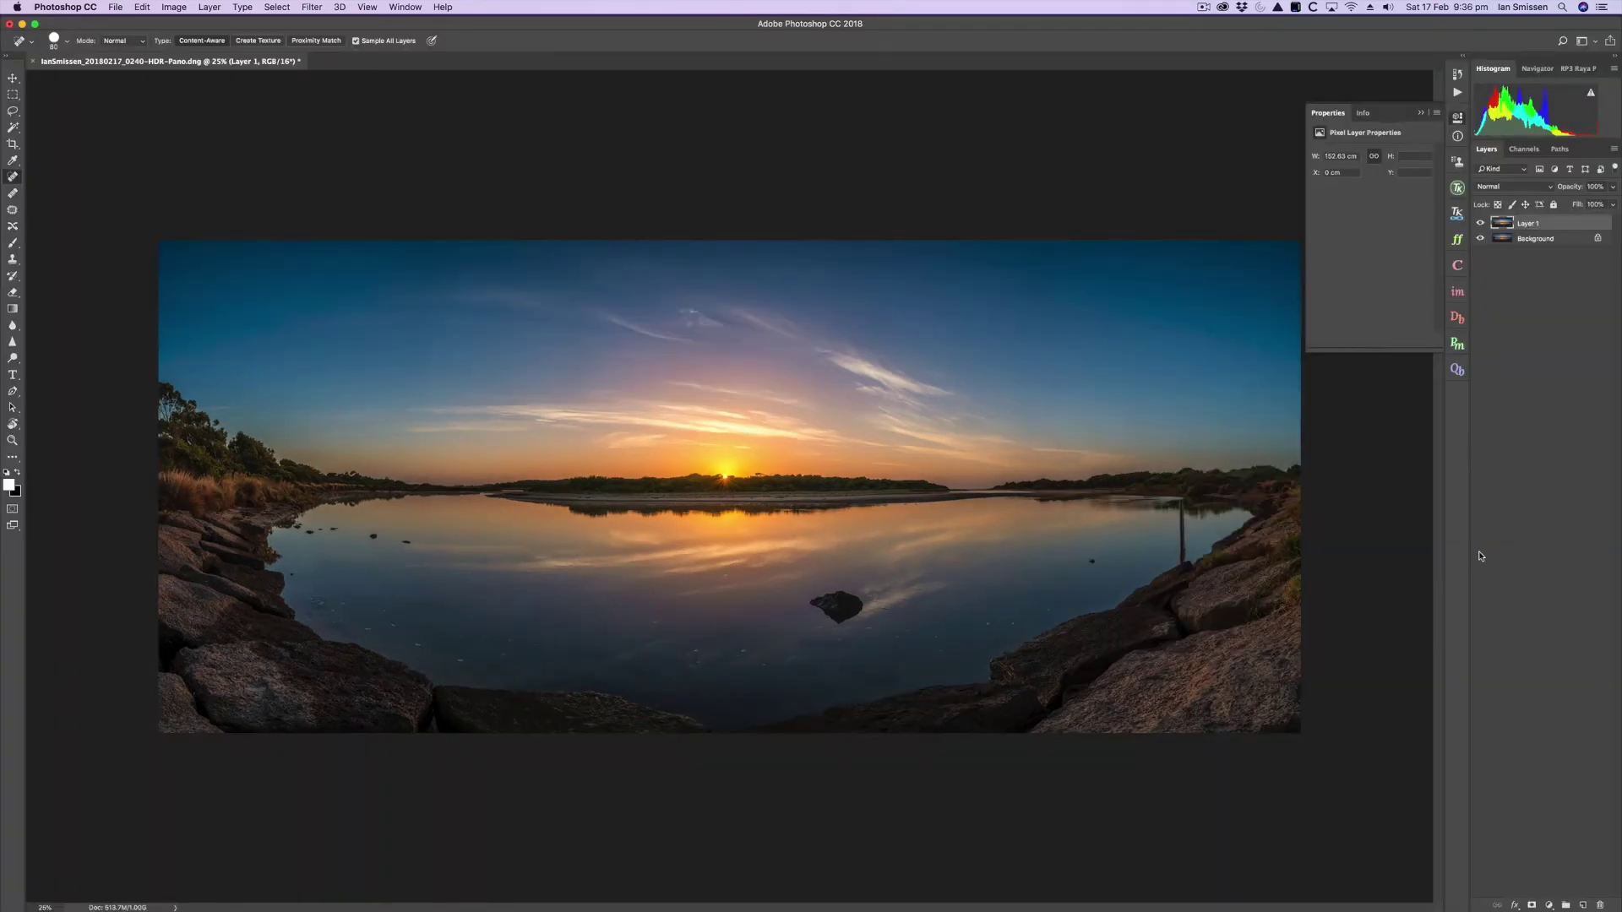
# - Compare the image with the filtered layer hidden, adjust that layer's opacity, and rename it CFP
pyautogui.click(1480, 225)
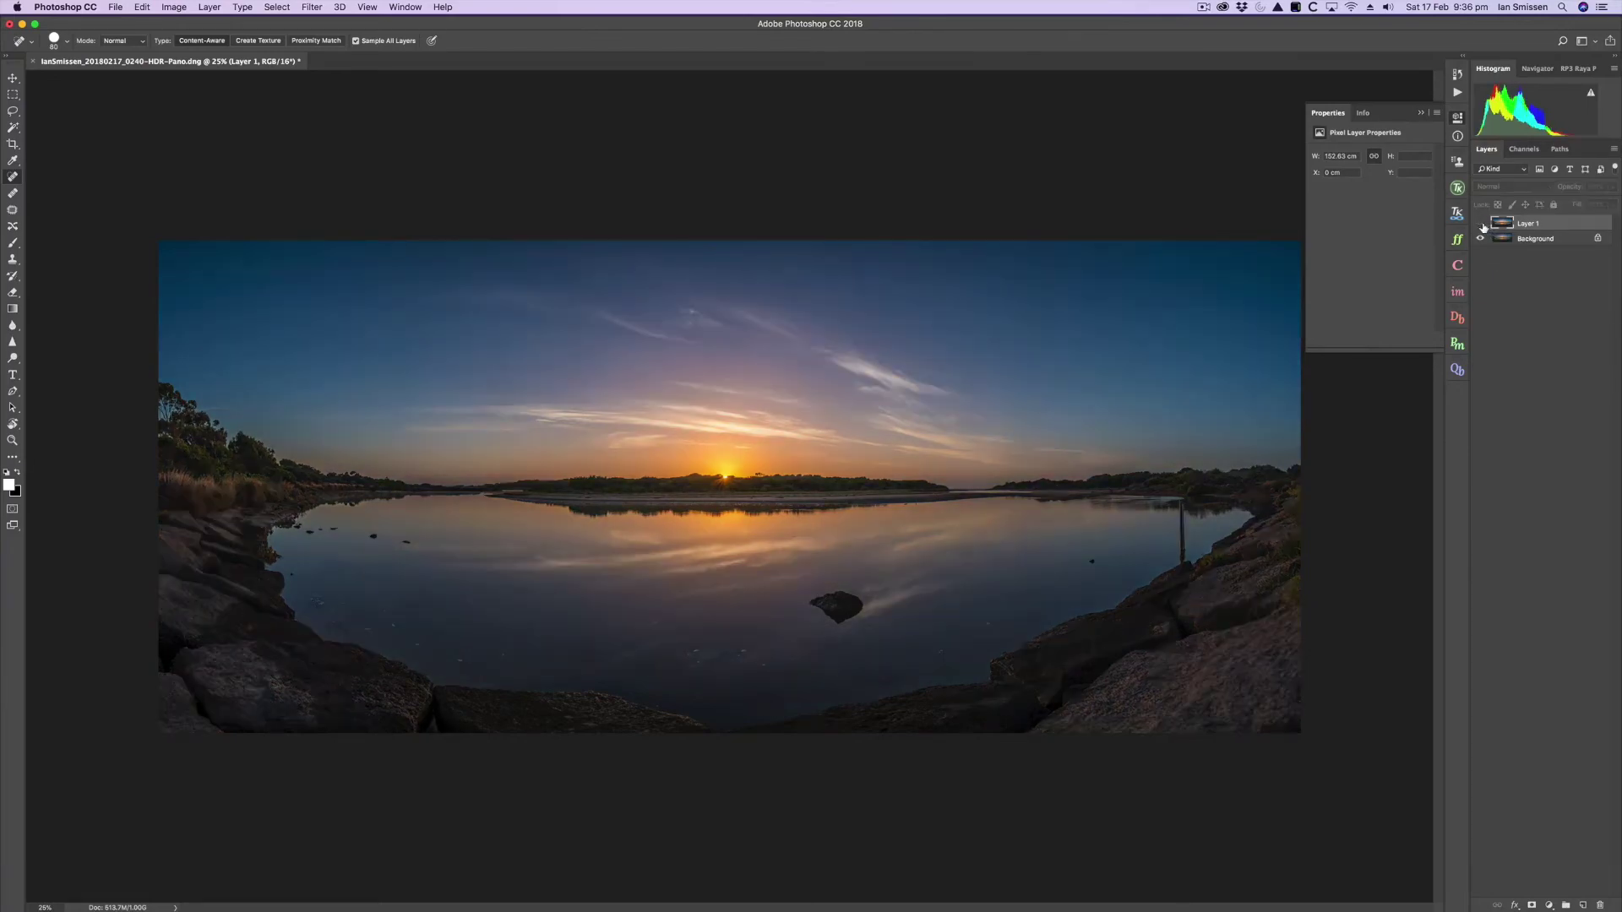
pyautogui.click(1481, 225)
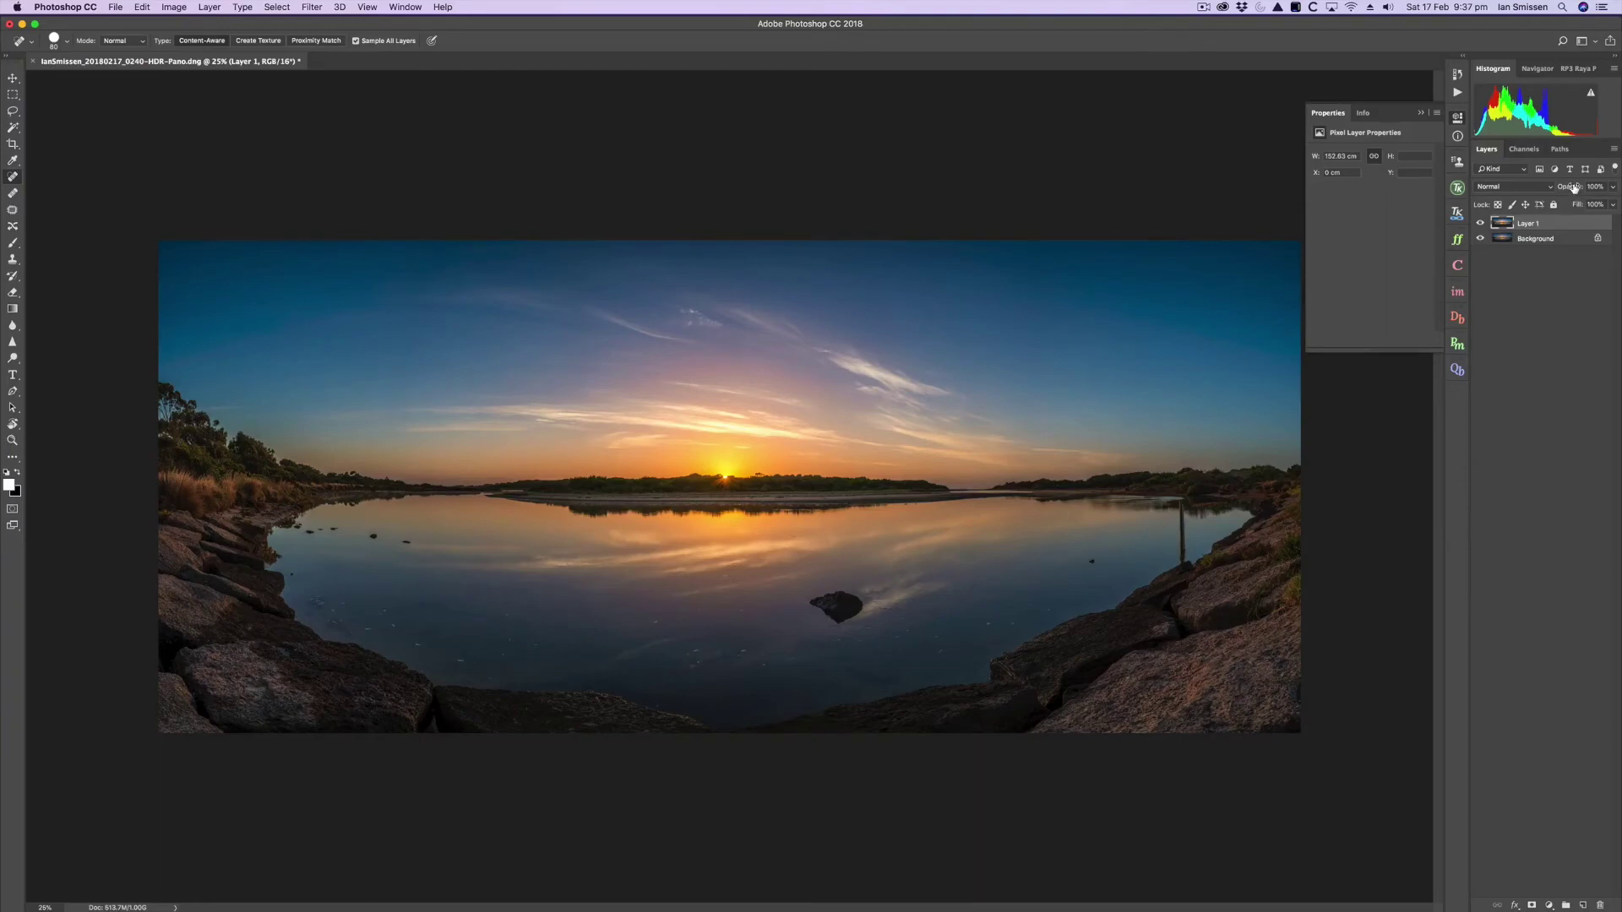
pyautogui.moveTo(1569, 187); pyautogui.dragTo(1558, 189)
pyautogui.doubleClick(1530, 226)
pyautogui.write('CFP')
pyautogui.press('Return')
# - Merge all visible layers into a new top layer and inspect it at 100% zoom
pyautogui.press('super+alt+shift+e')
pyautogui.press('super+1')
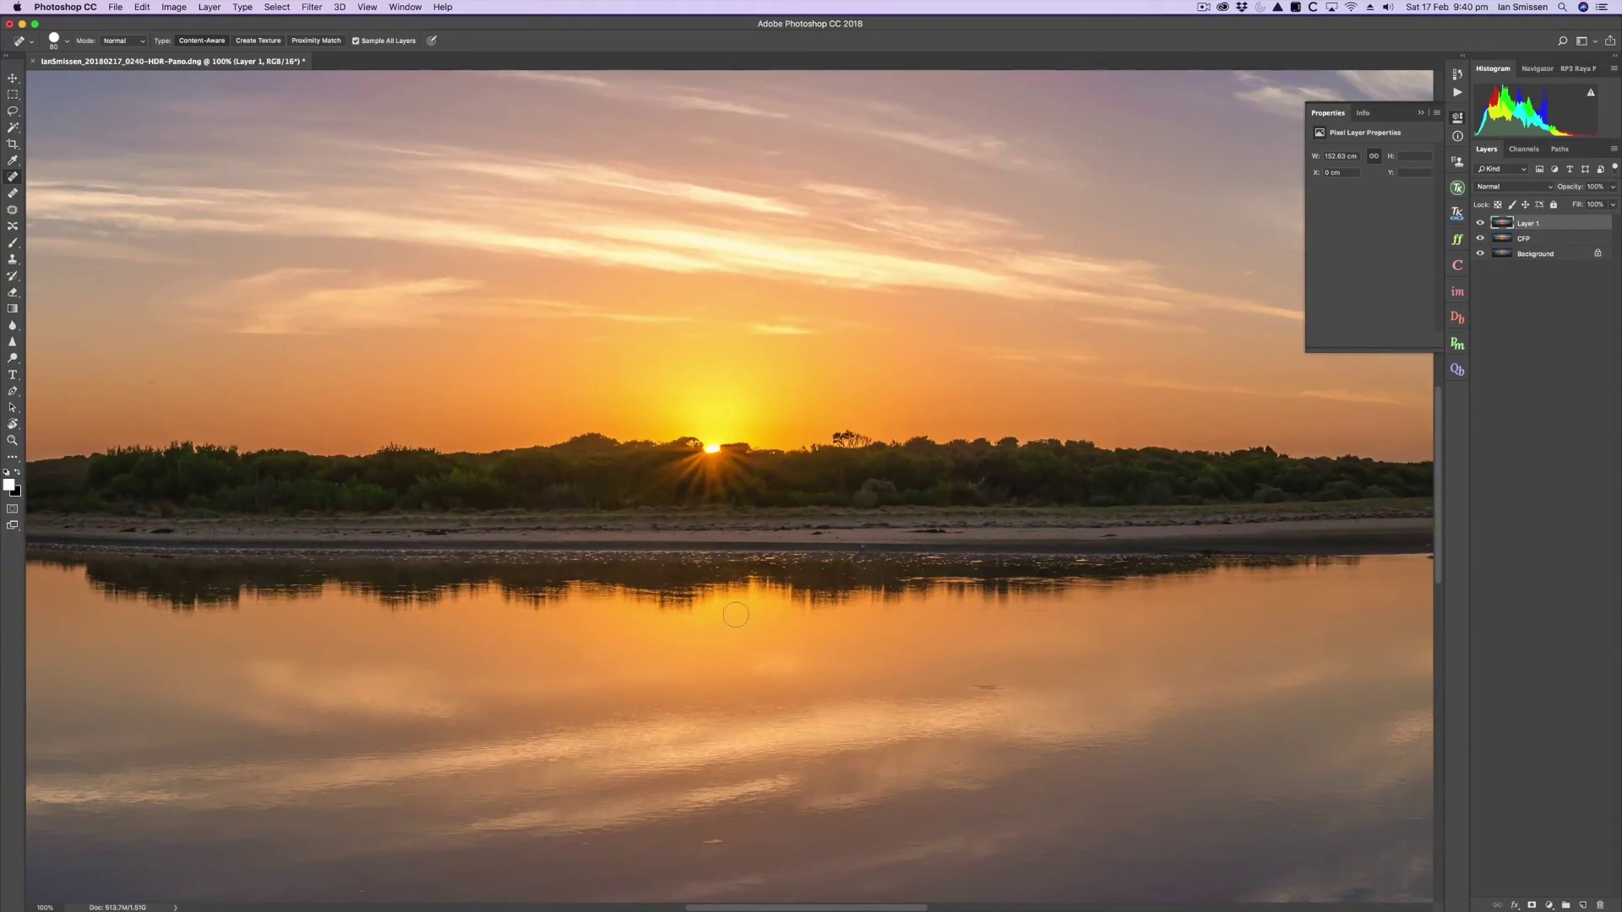
pyautogui.press('super+0')
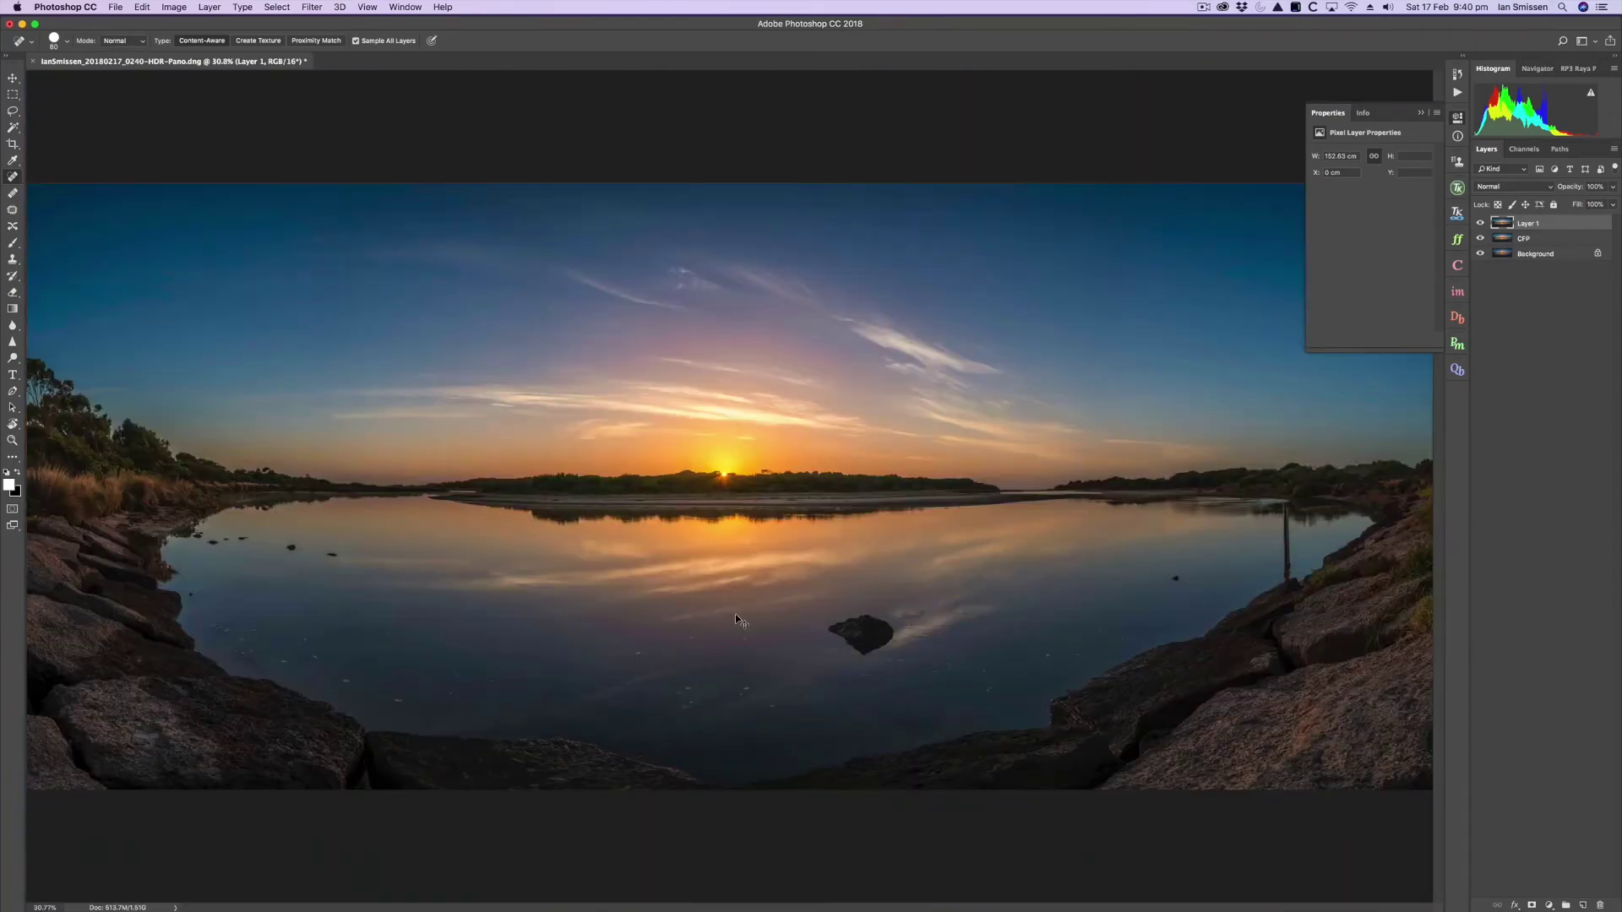
pyautogui.press('super+minus')
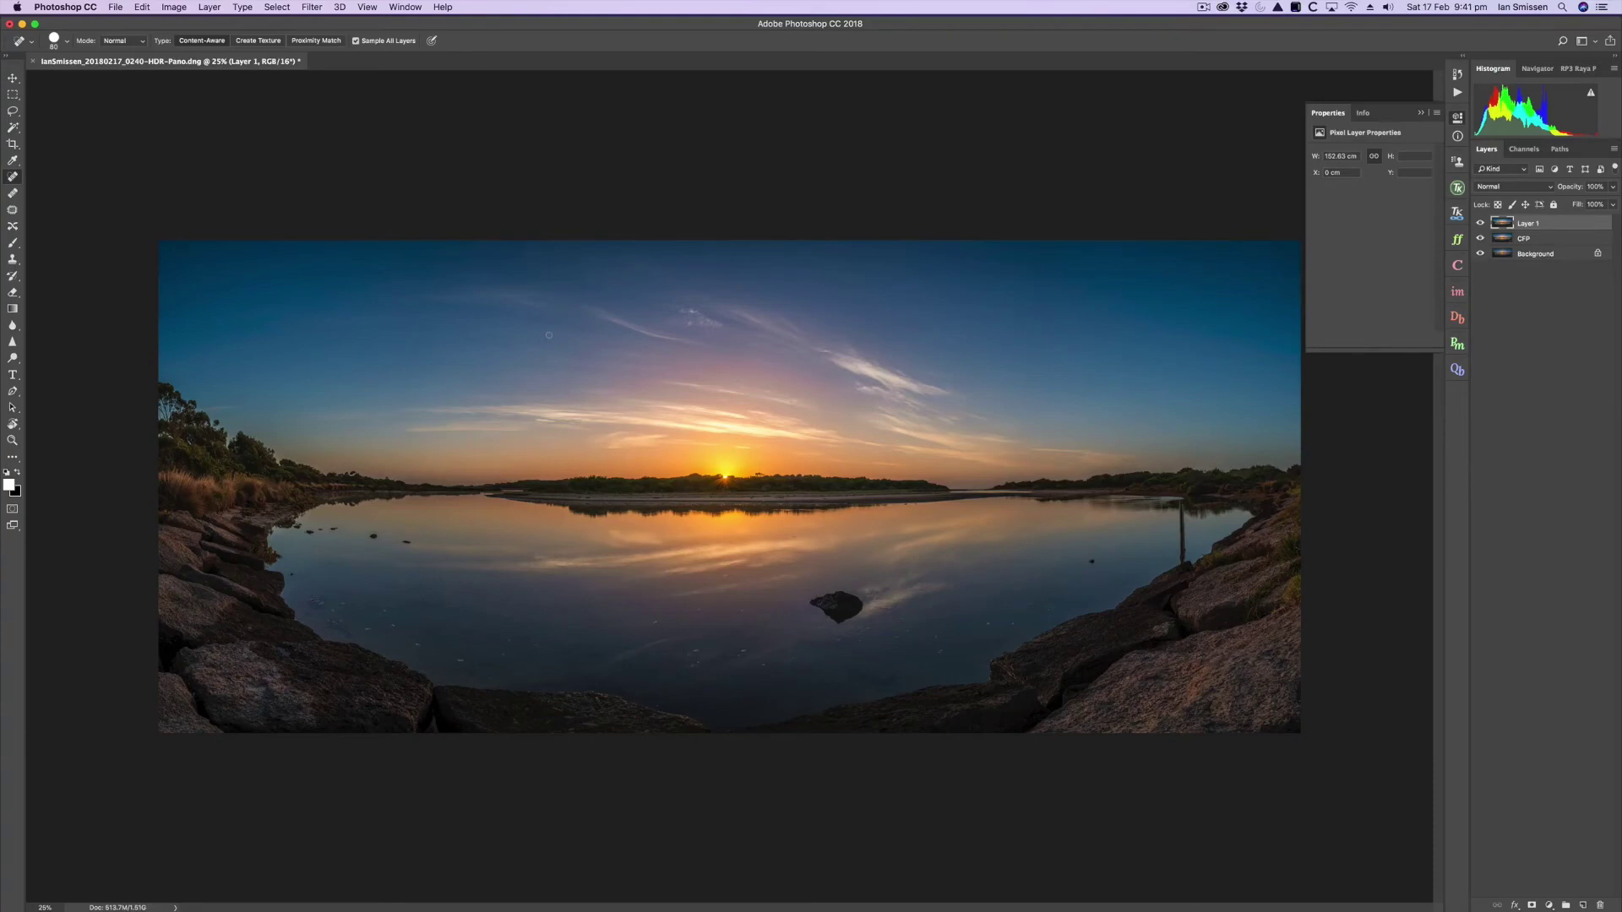
# - Apply a Gaussian Blur with a 20-pixel radius to the merged top layer
pyautogui.click(314, 10)
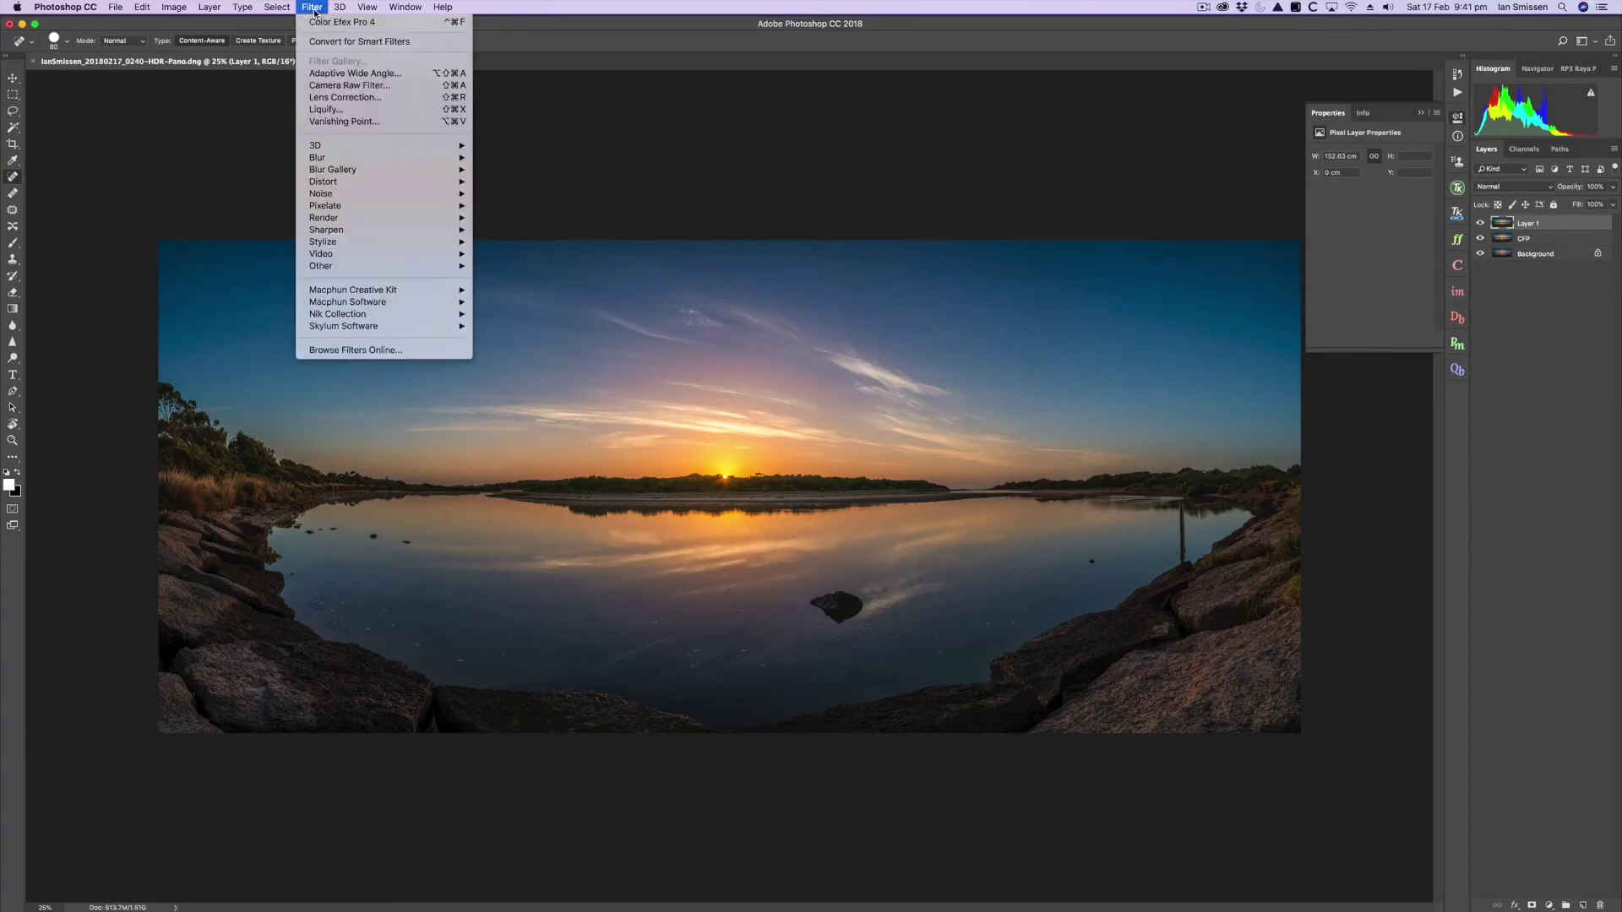
pyautogui.moveTo(328, 163)
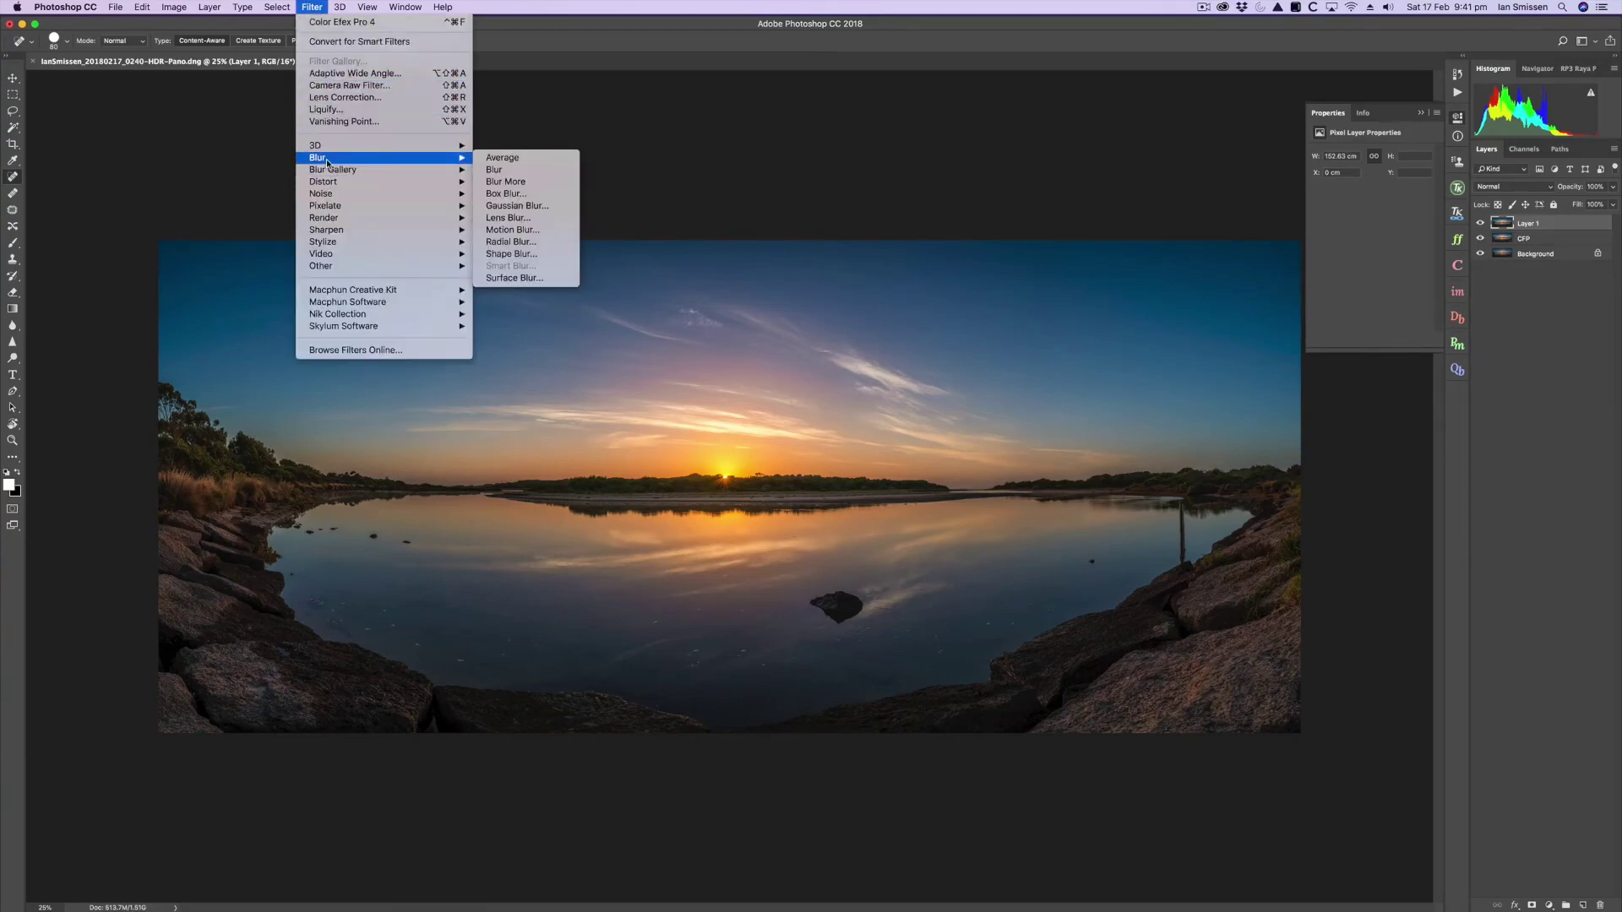
pyautogui.click(554, 207)
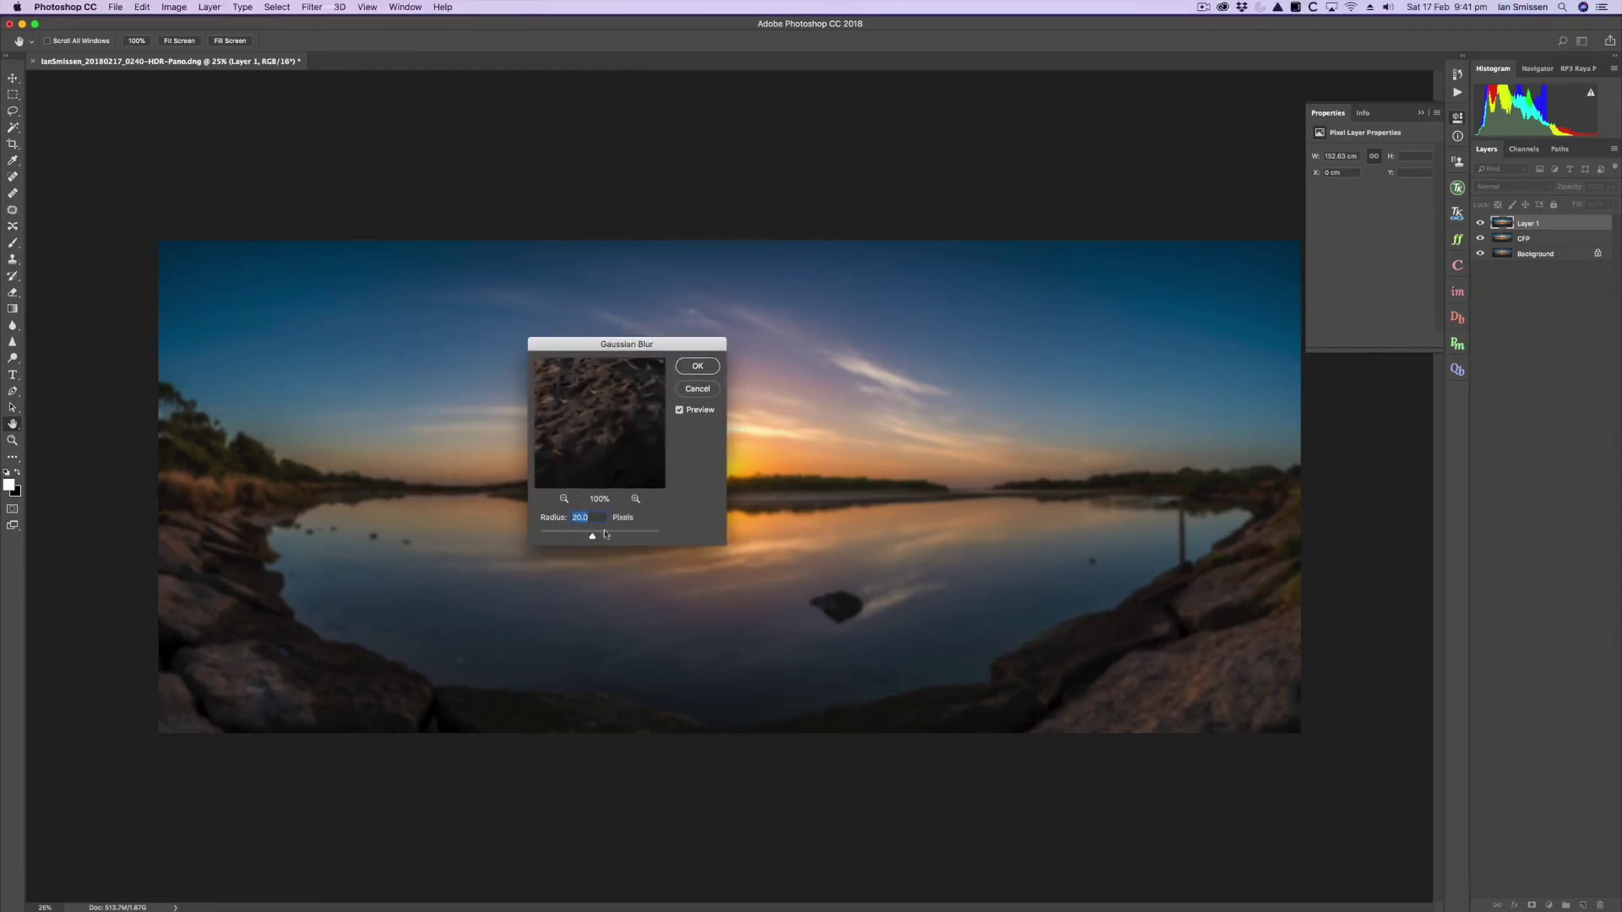
pyautogui.click(701, 367)
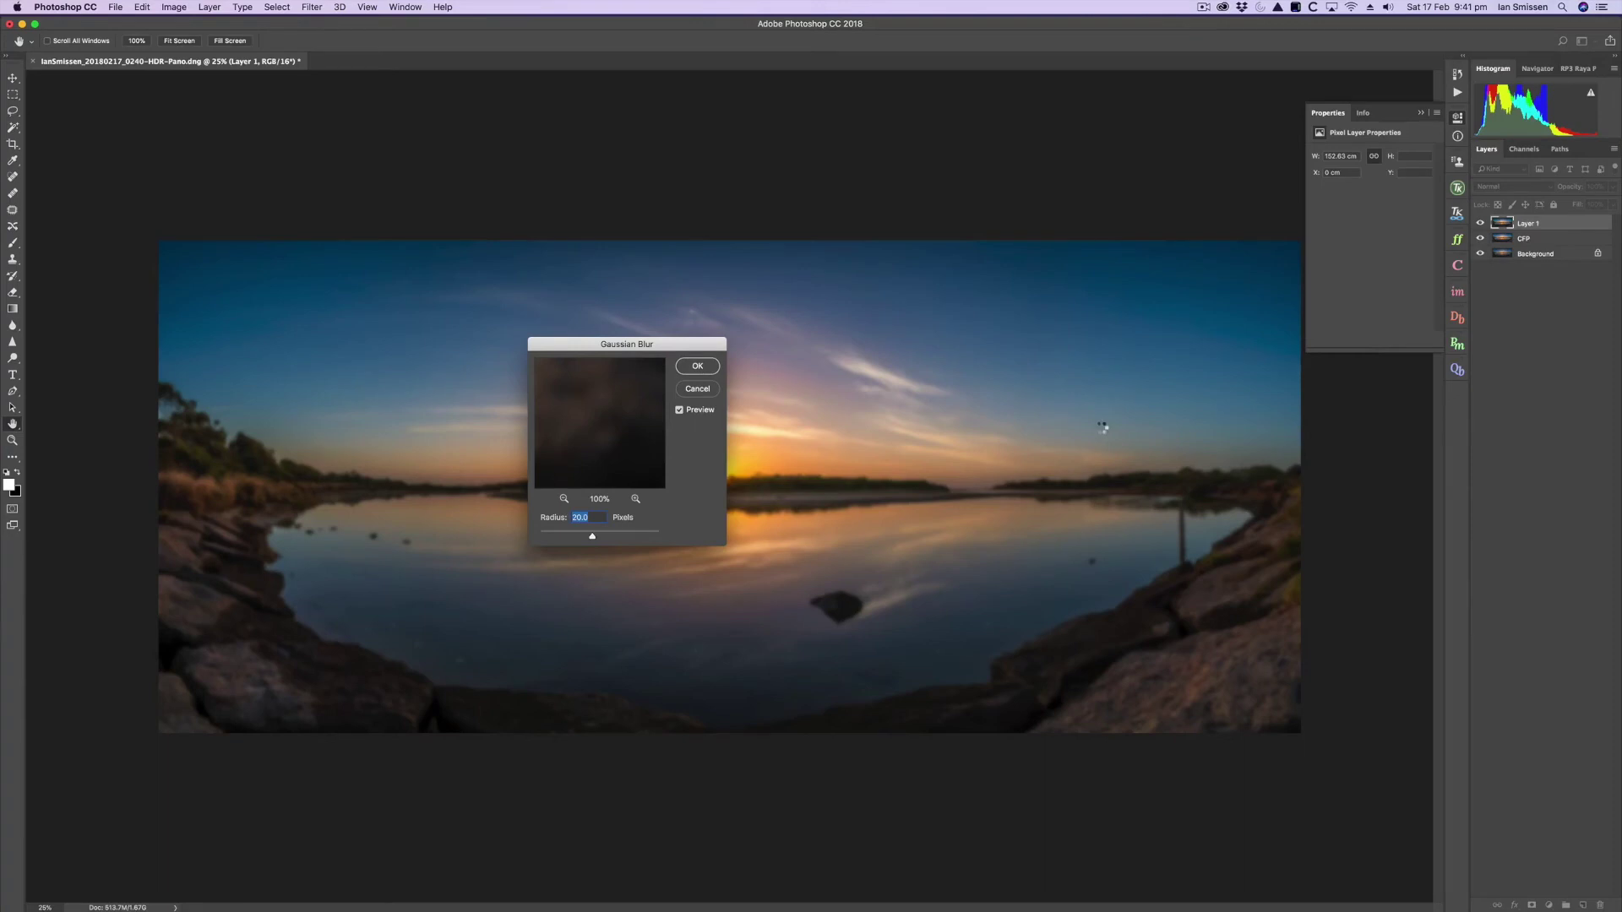
# - Set the blurred layer's blend mode to Overlay and reduce its opacity to 20%
pyautogui.click(1489, 188)
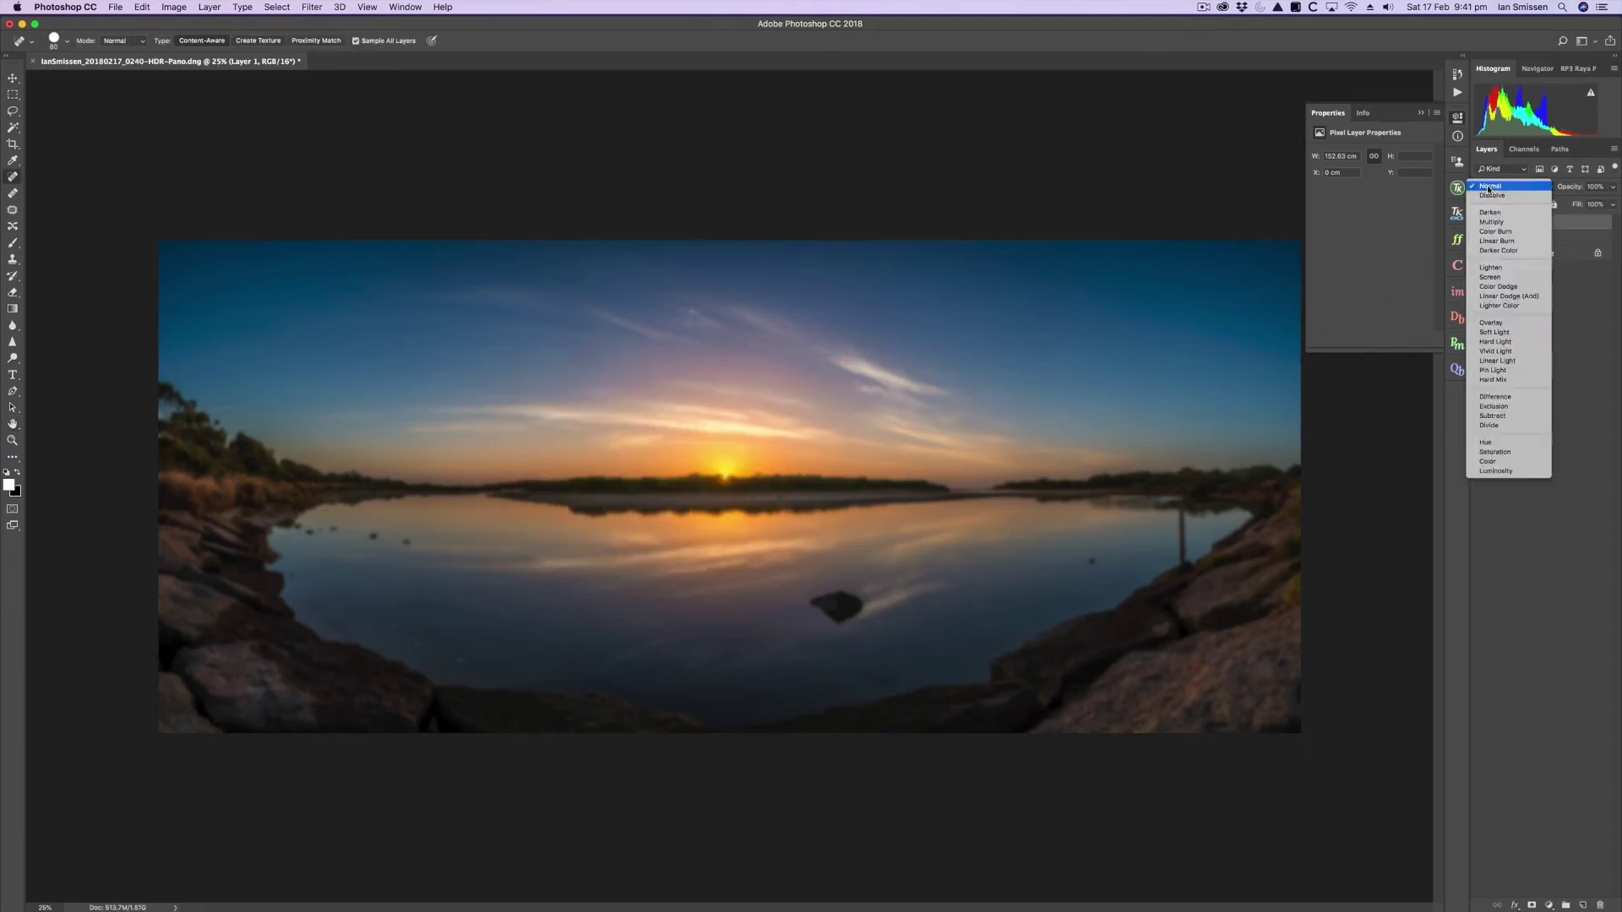
pyautogui.click(1505, 325)
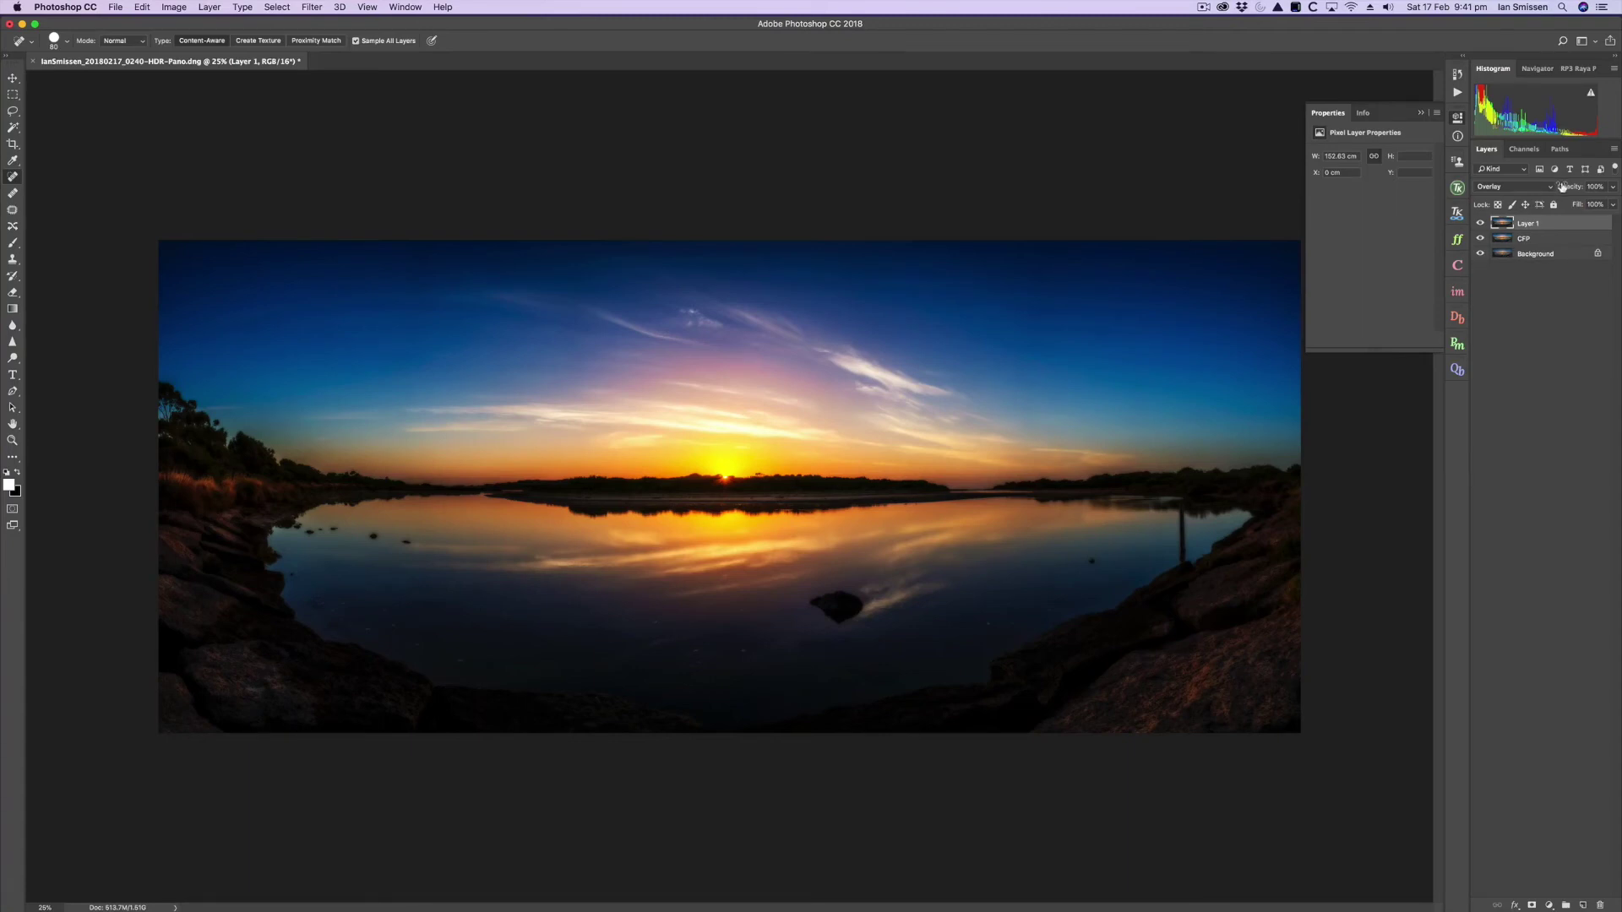
pyautogui.moveTo(1565, 186); pyautogui.dragTo(1514, 196)
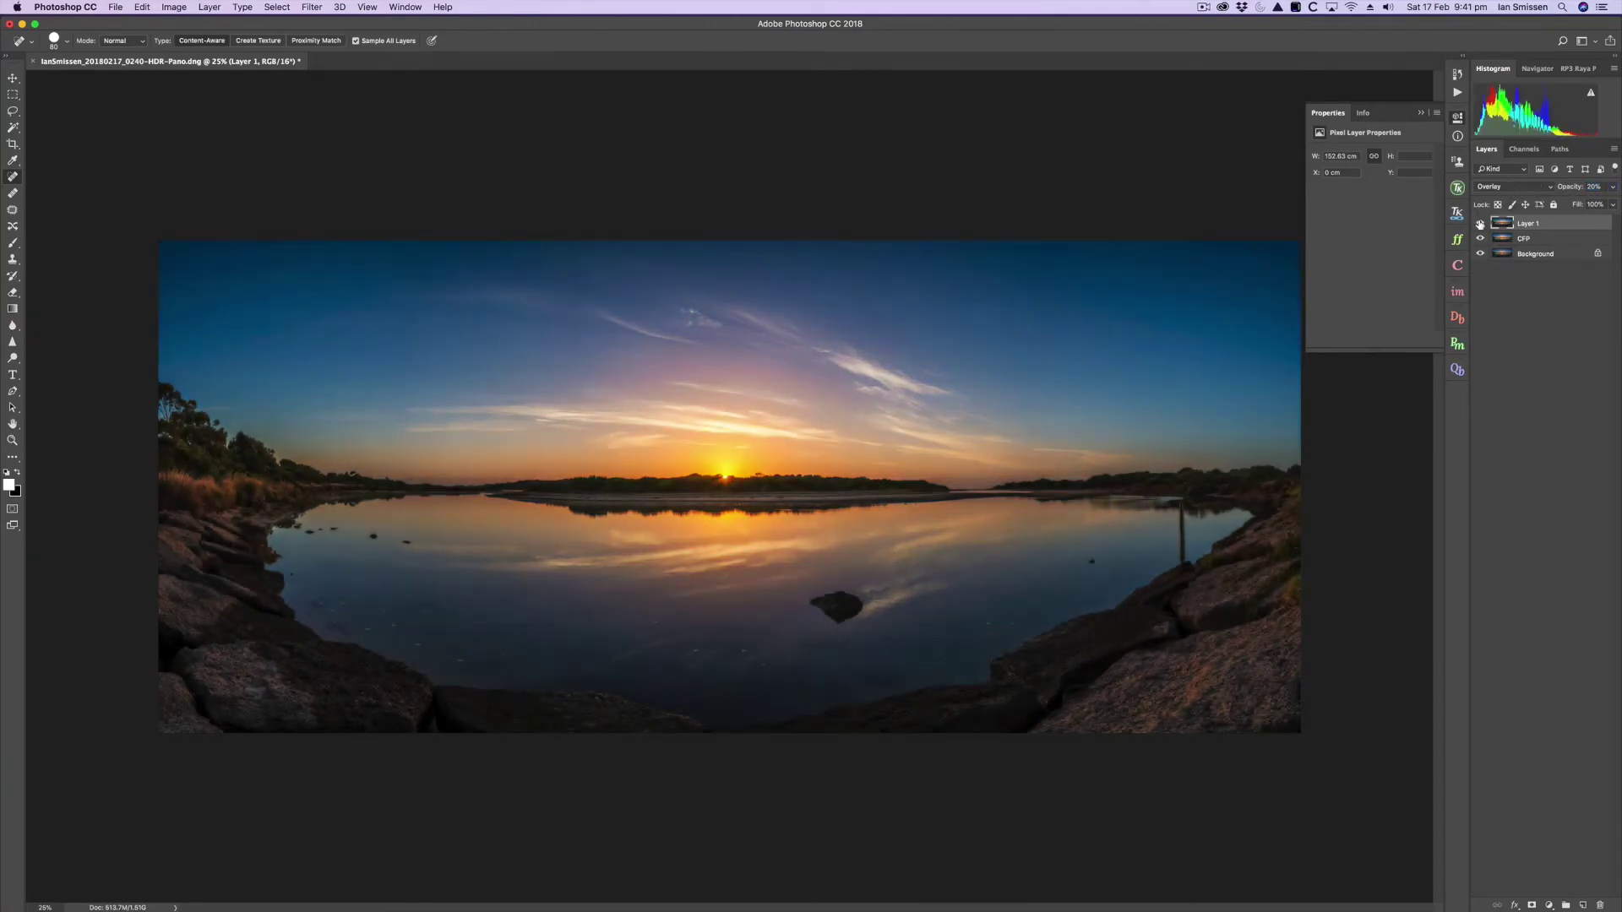
# - Compare the image with the blurred Overlay layer hidden and shown
pyautogui.click(1480, 223)
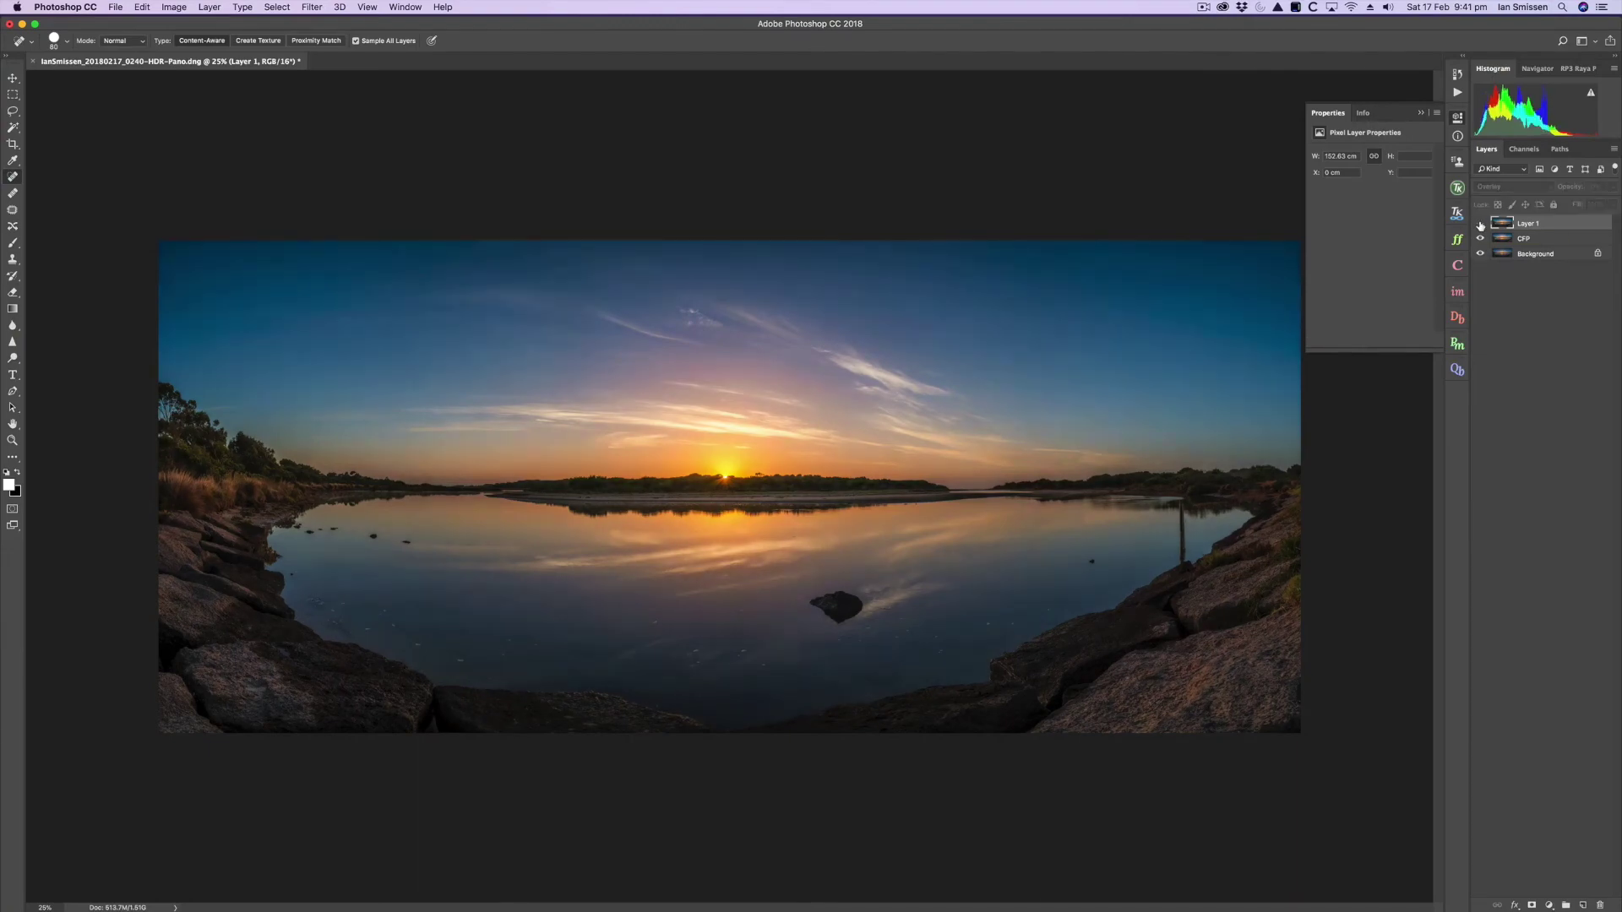
pyautogui.click(1480, 224)
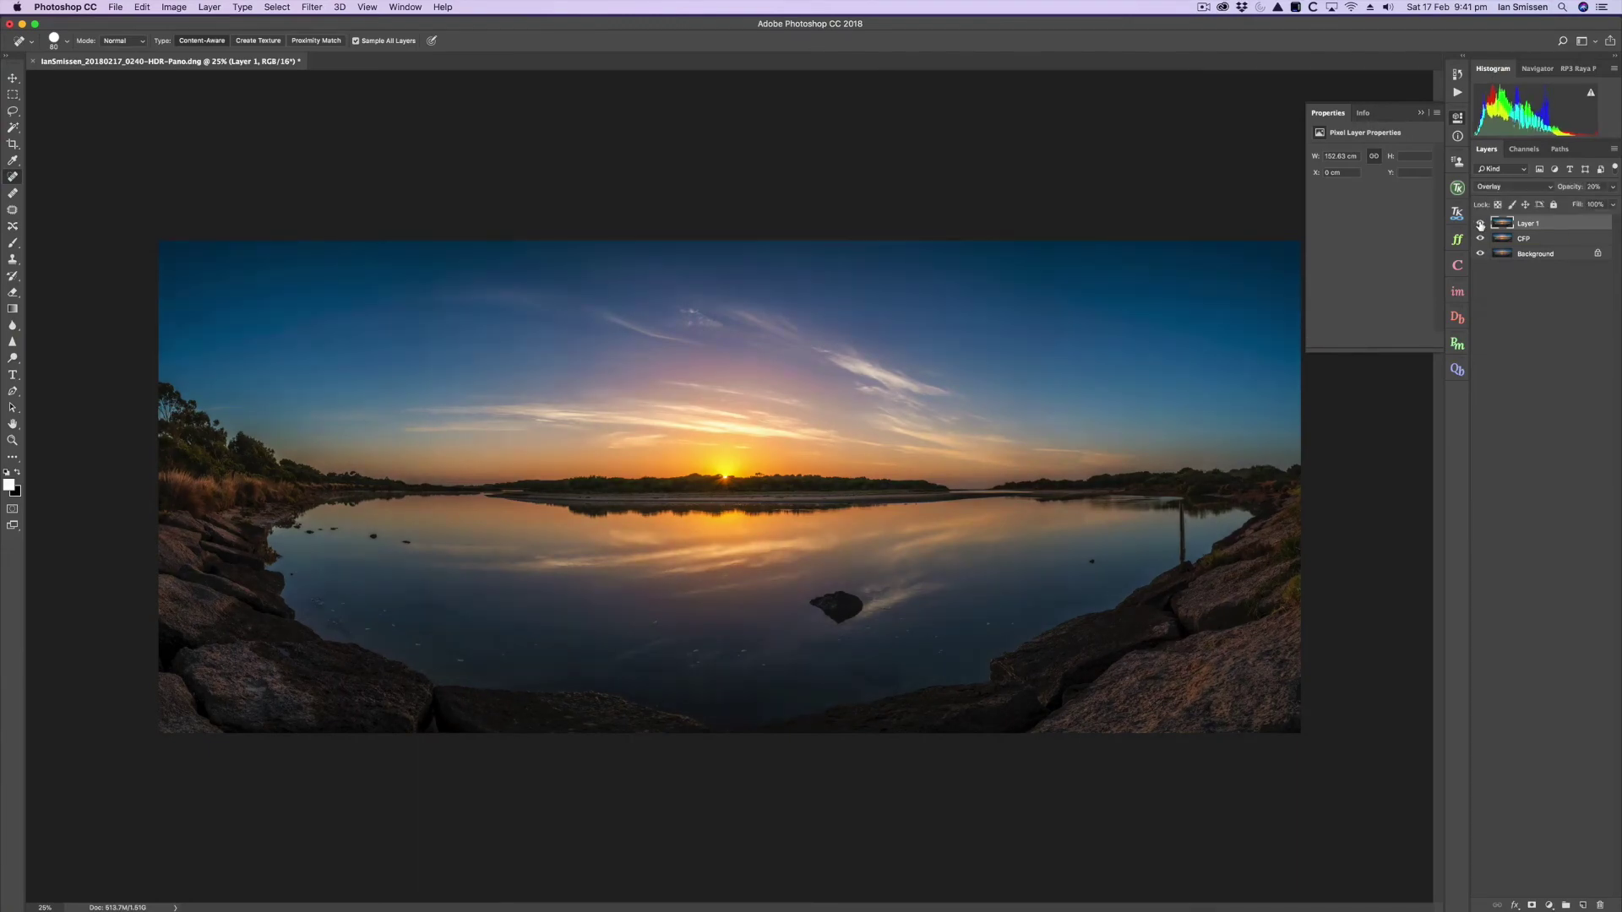
pyautogui.click(1480, 224)
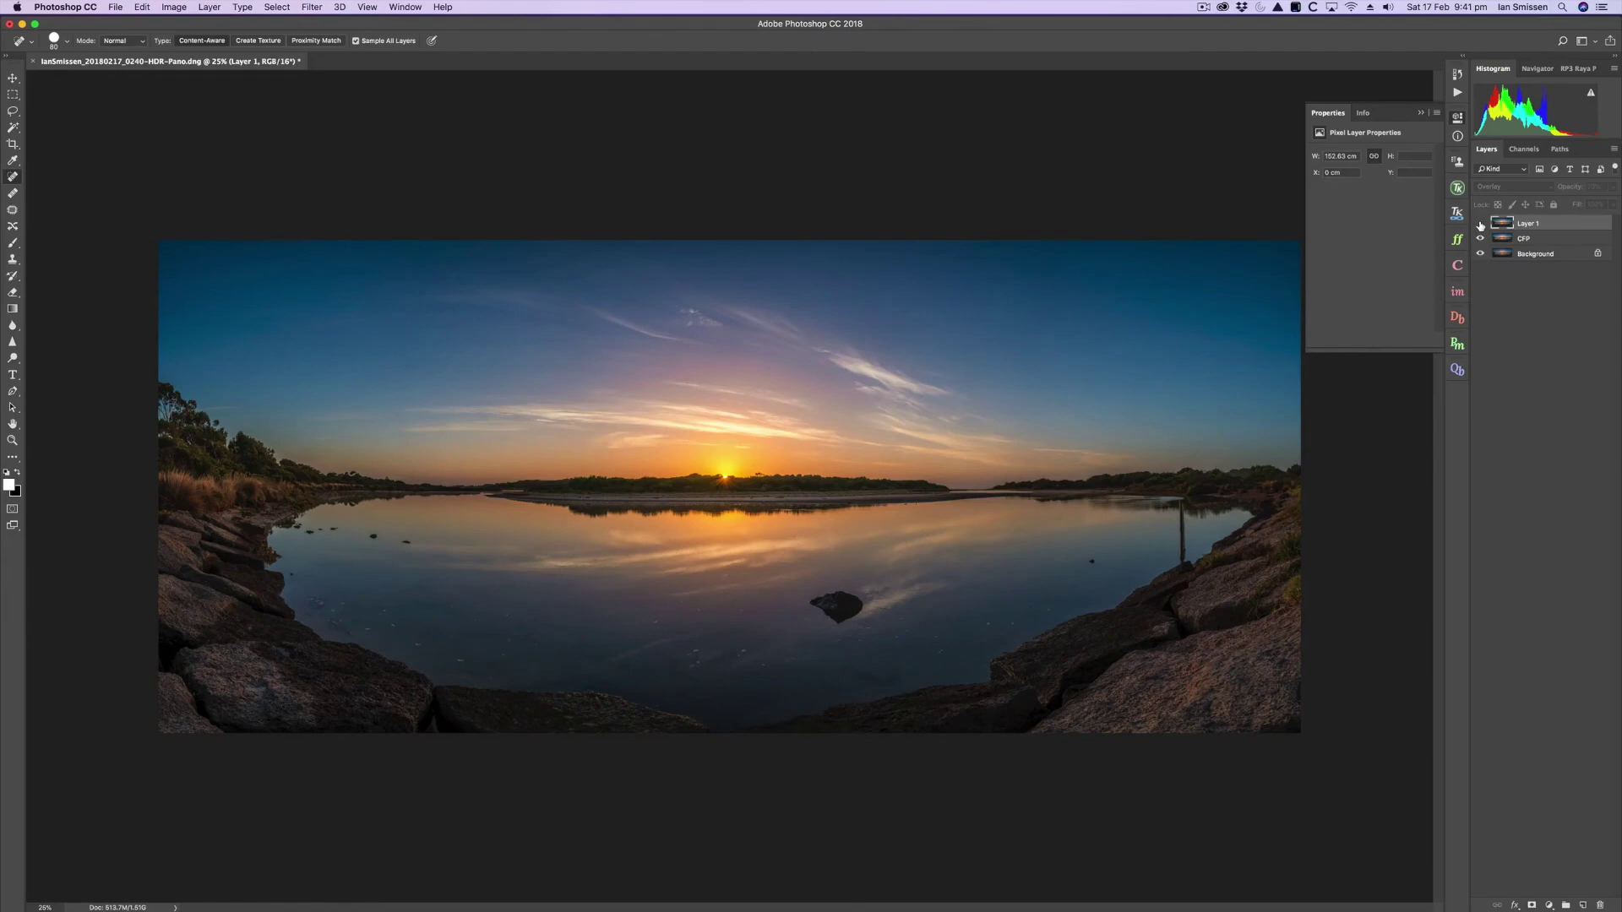
pyautogui.click(1480, 224)
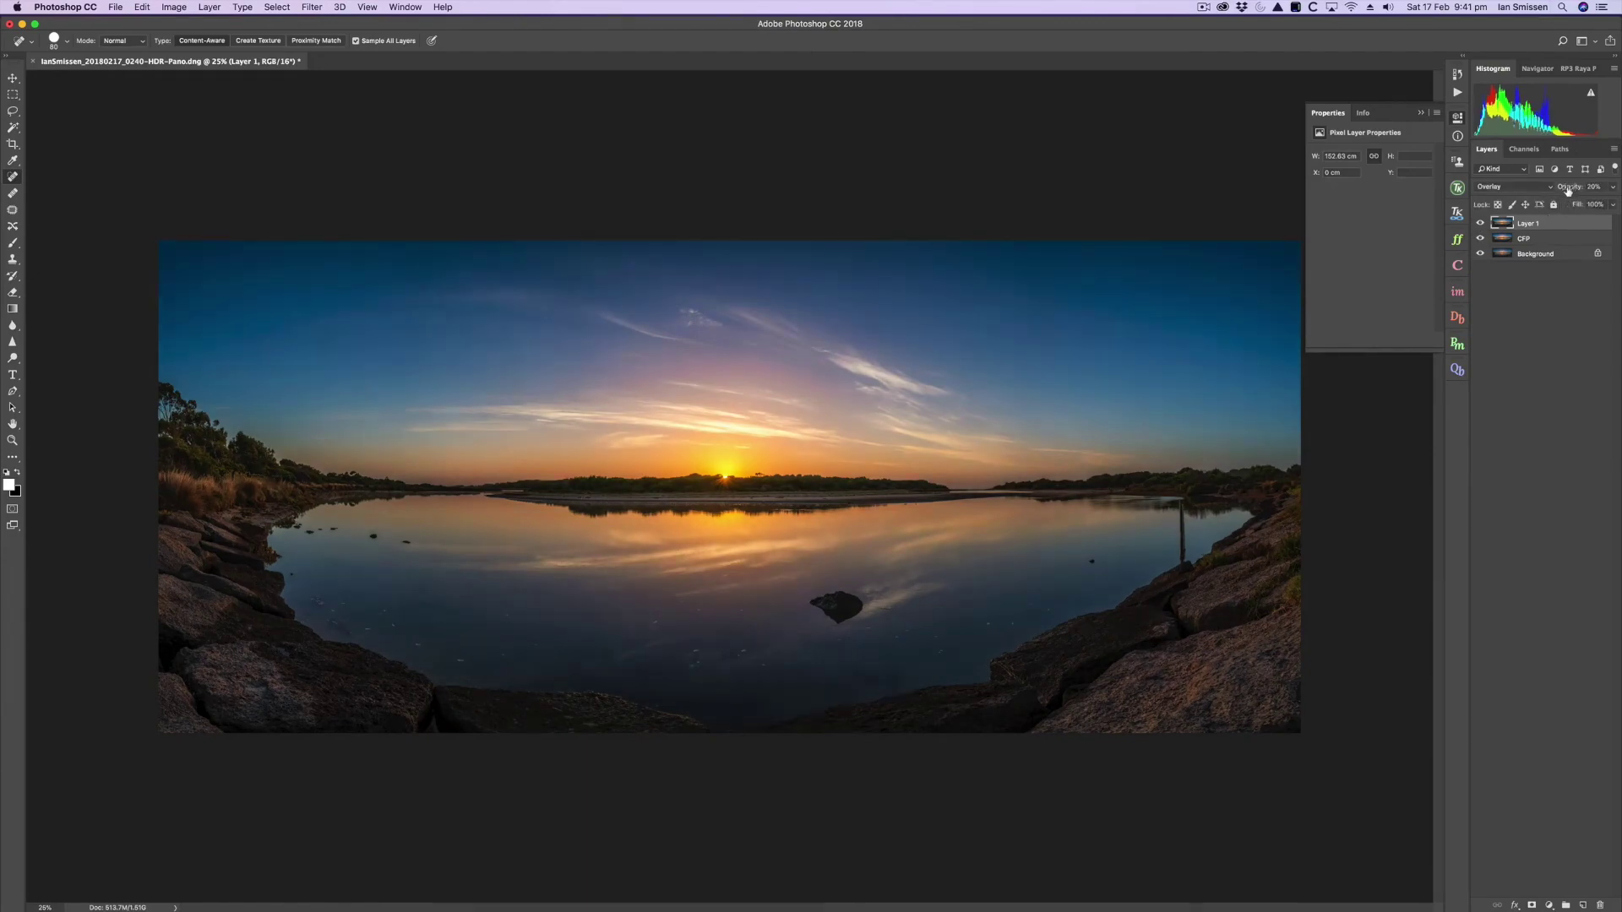
pyautogui.click(1496, 189)
pyautogui.click(1498, 195)
pyautogui.click(1481, 224)
pyautogui.click(1480, 224)
# - Merge all visible layers into another new top layer and apply a High Pass filter with a 3-pixel radius to it
pyautogui.press('super+alt+shift+e')
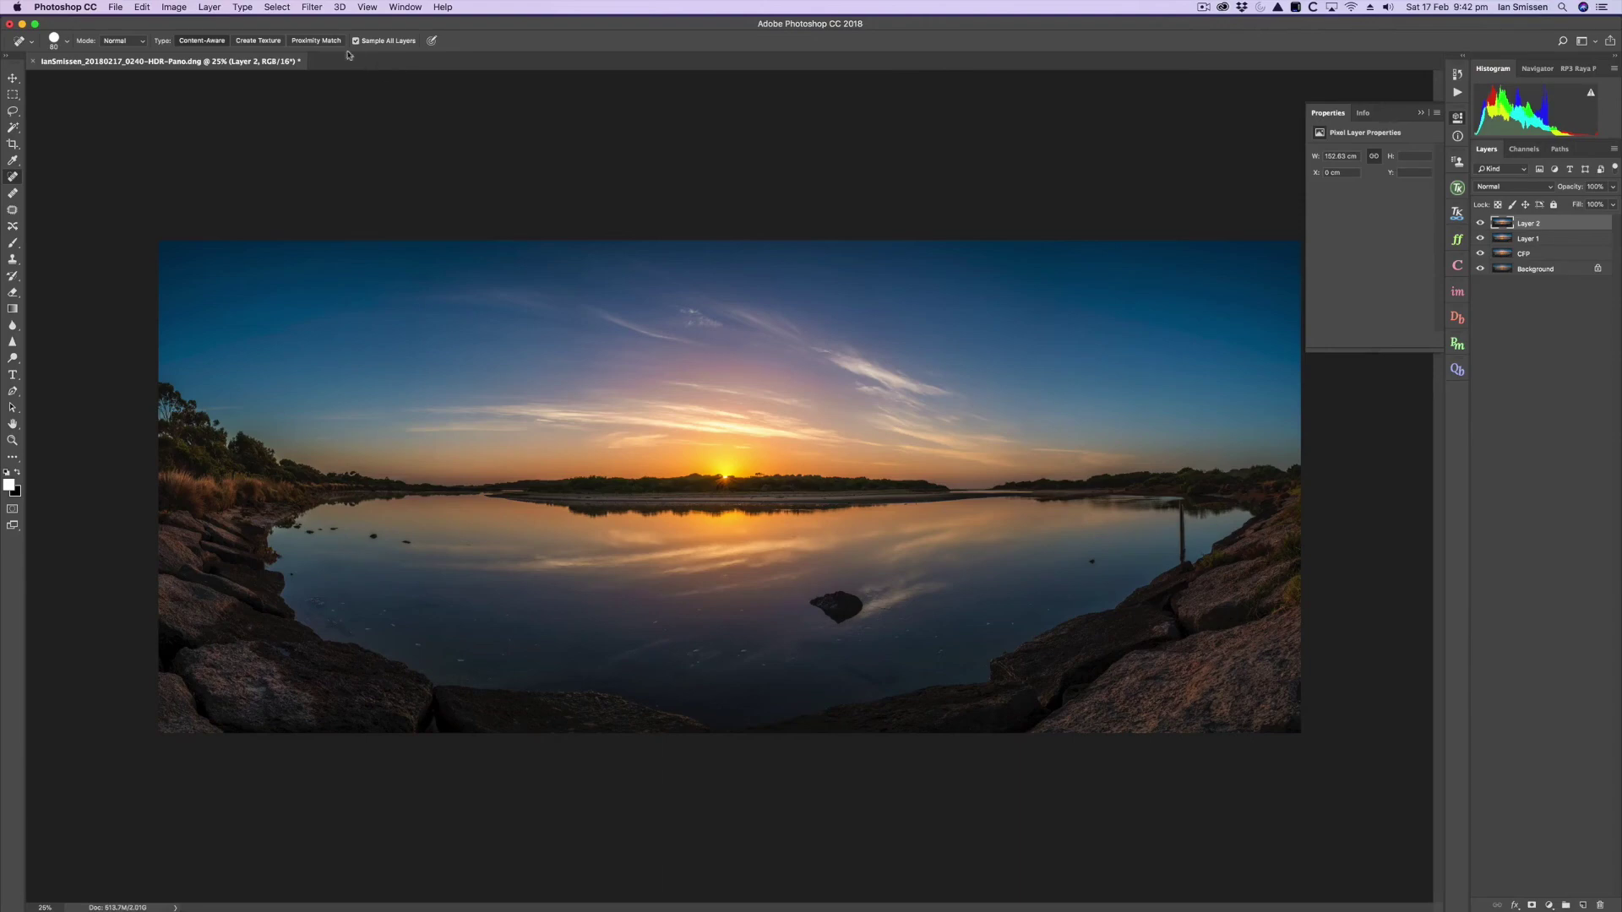
pyautogui.click(312, 8)
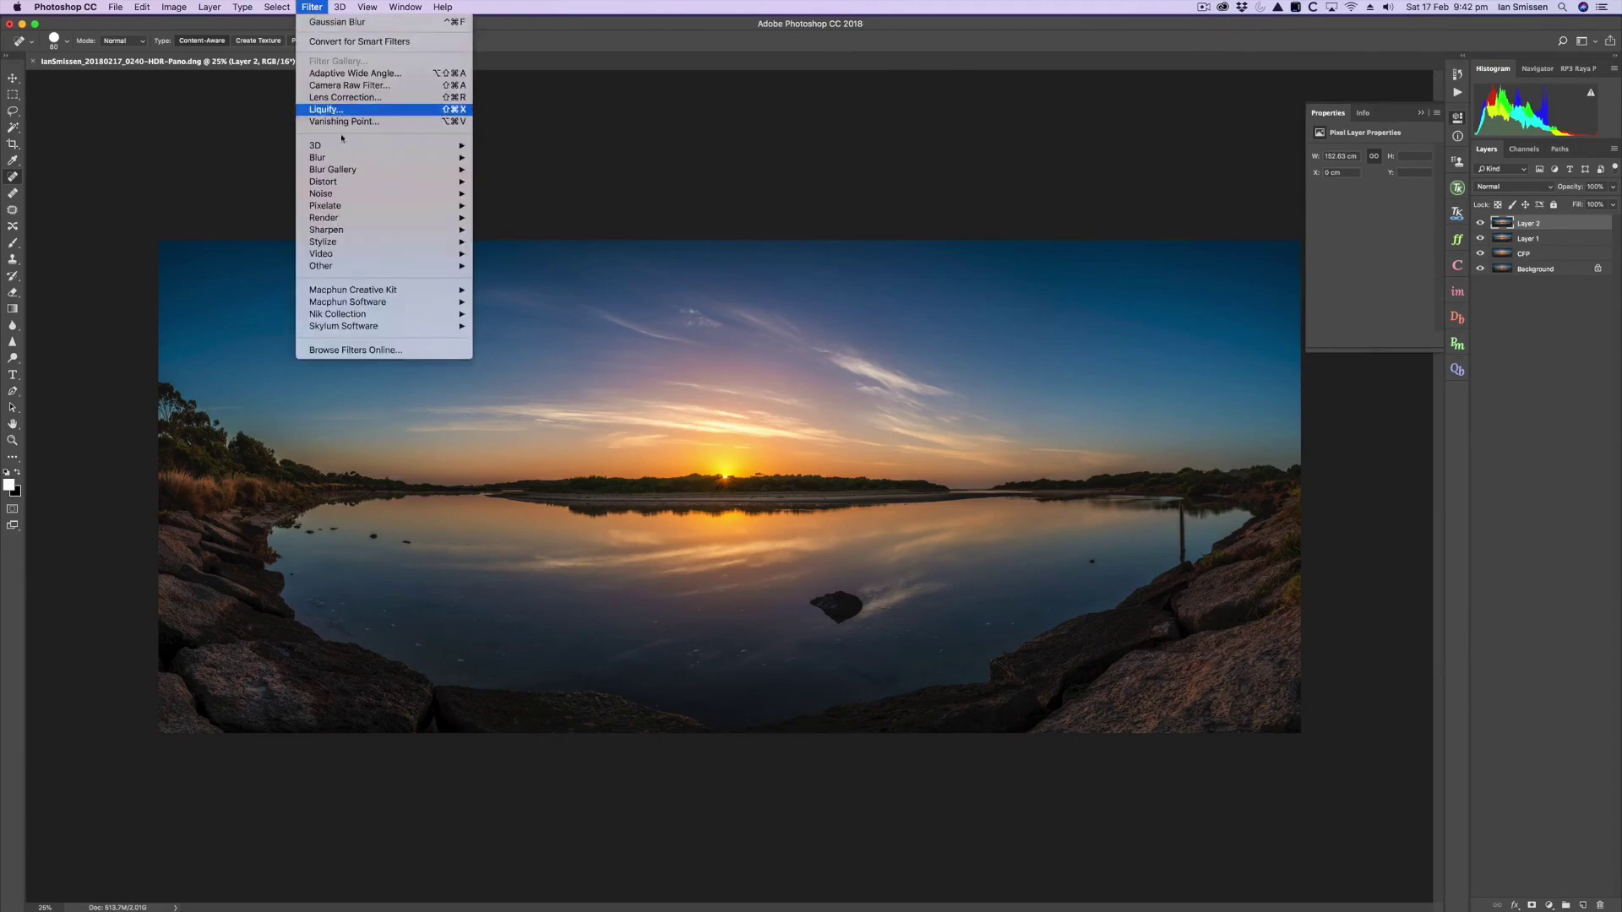
pyautogui.moveTo(339, 267)
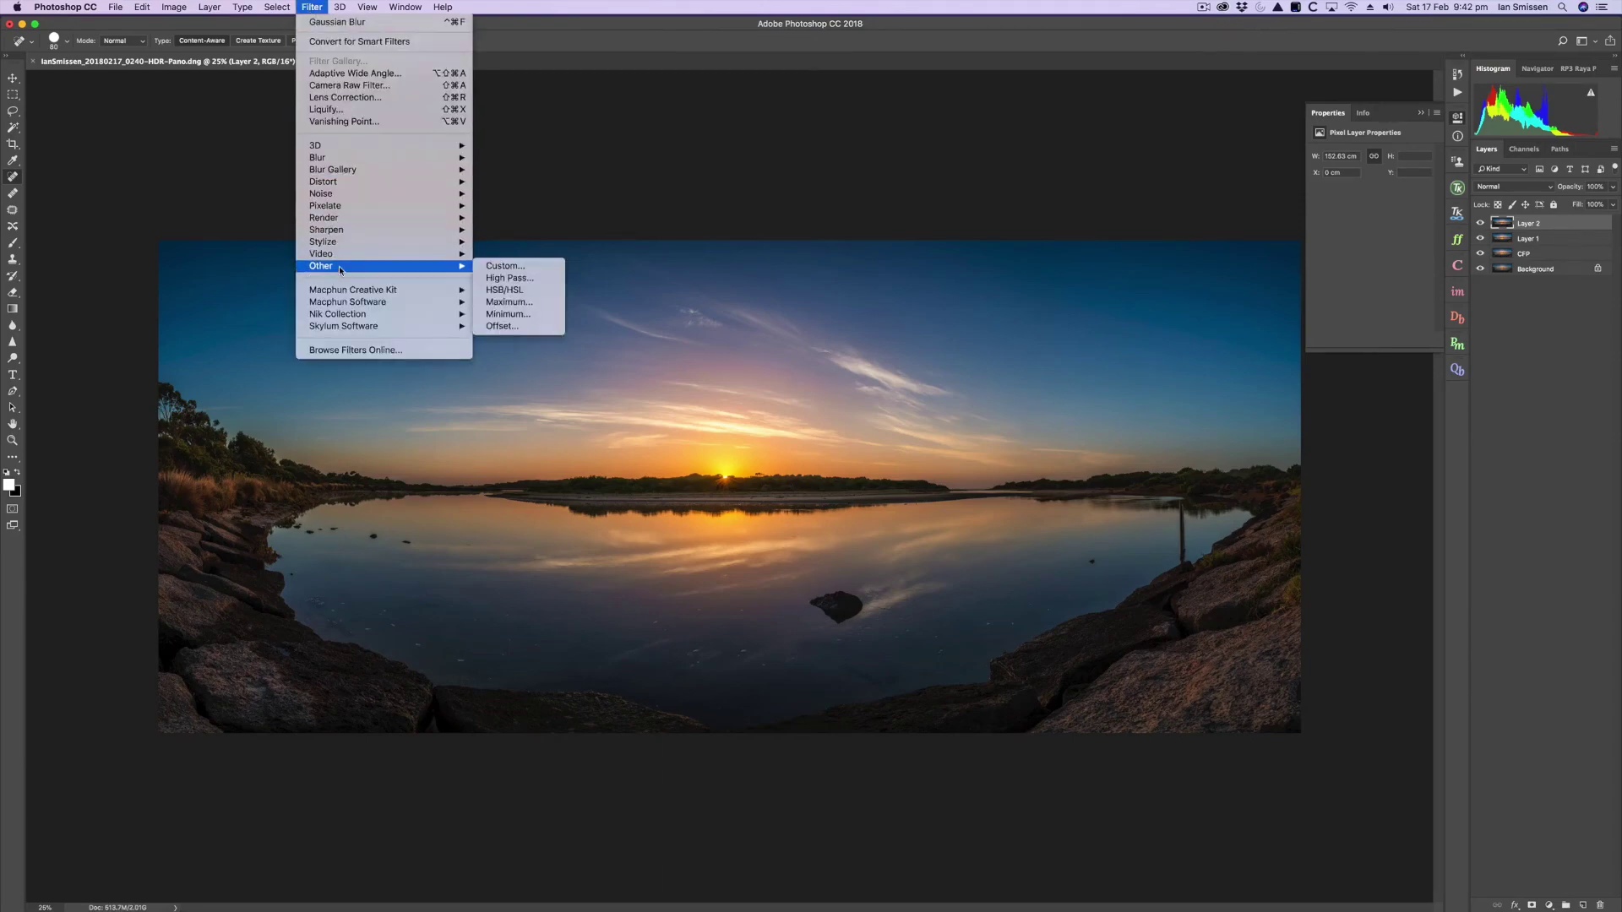
pyautogui.click(499, 281)
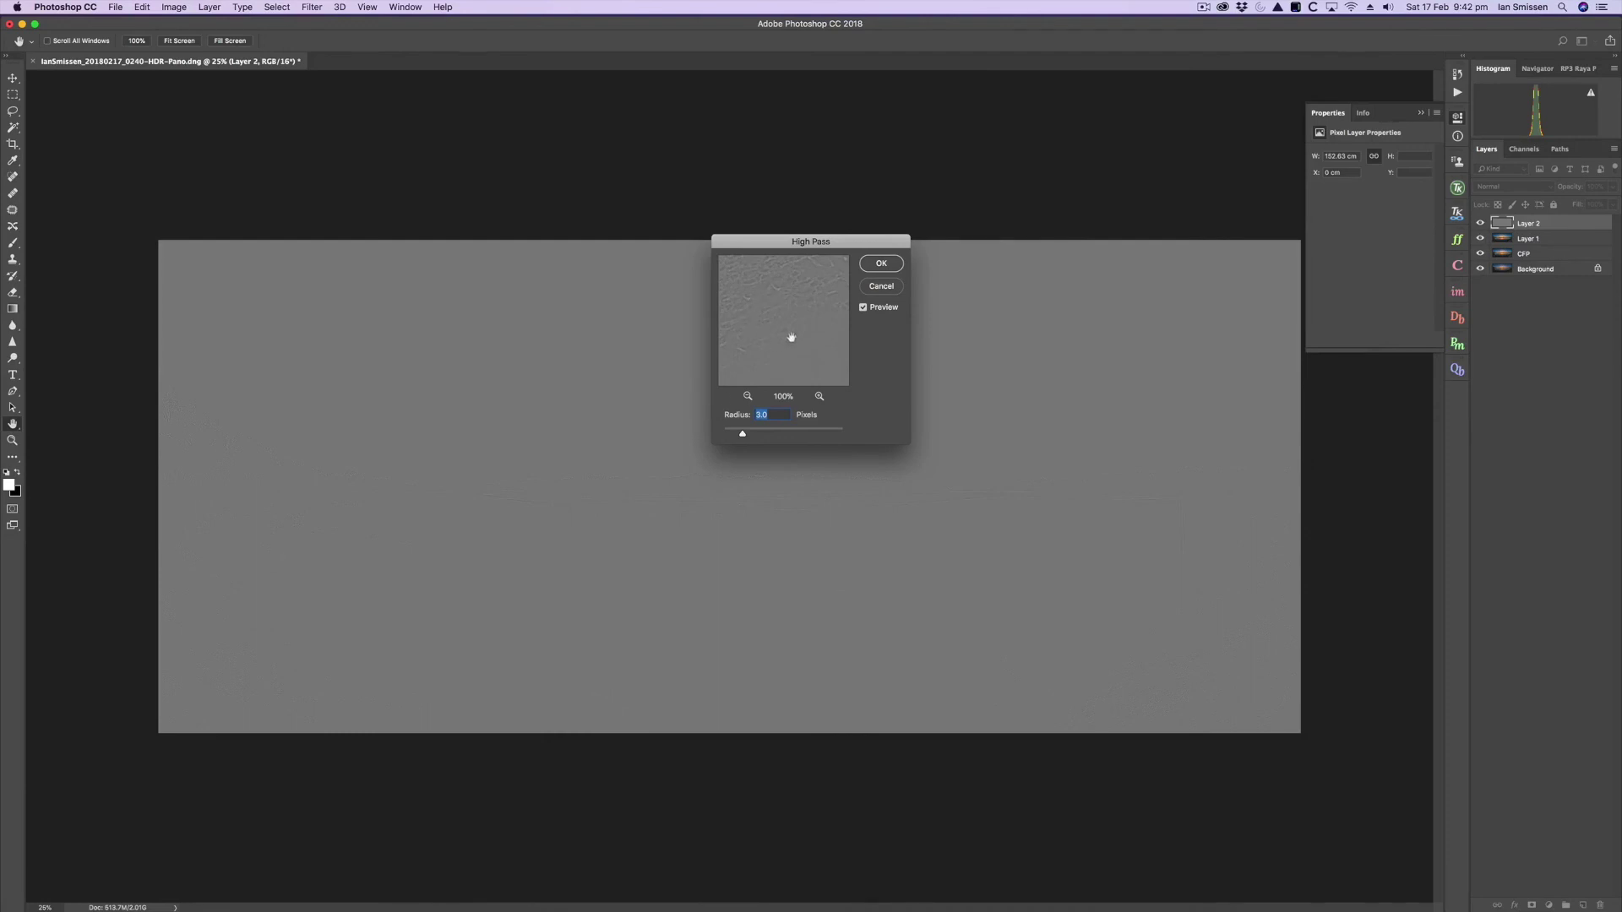
pyautogui.moveTo(784, 308); pyautogui.dragTo(756, 336)
pyautogui.click(879, 262)
pyautogui.press('j')
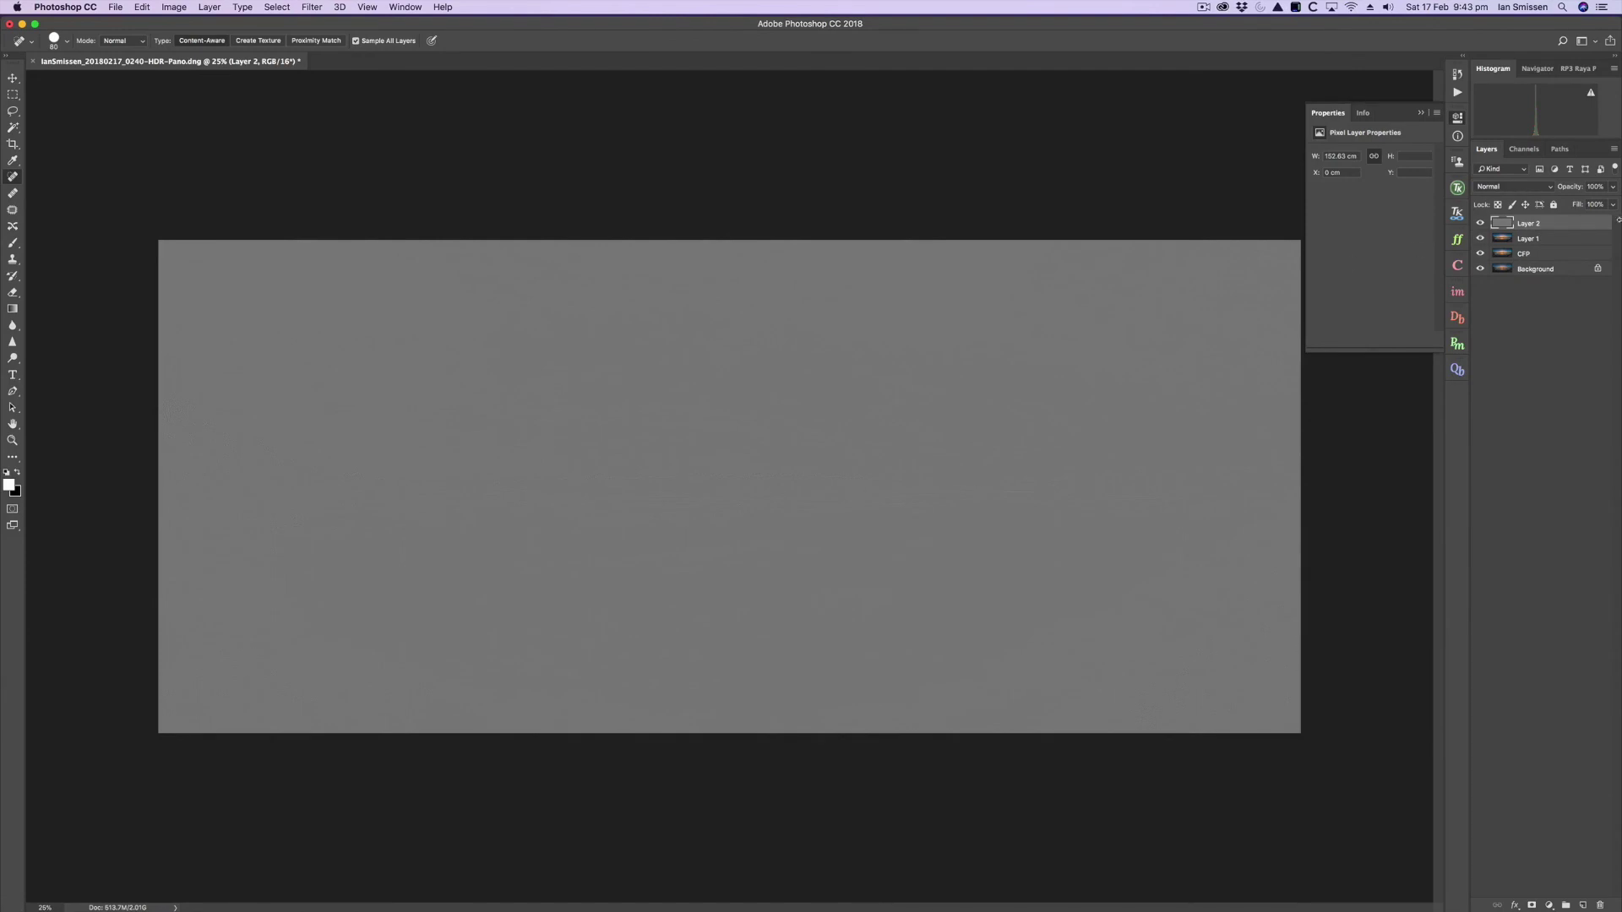
# - Set the High Pass layer's blend mode to Overlay and compare the image with that layer hidden and shown
pyautogui.click(1495, 187)
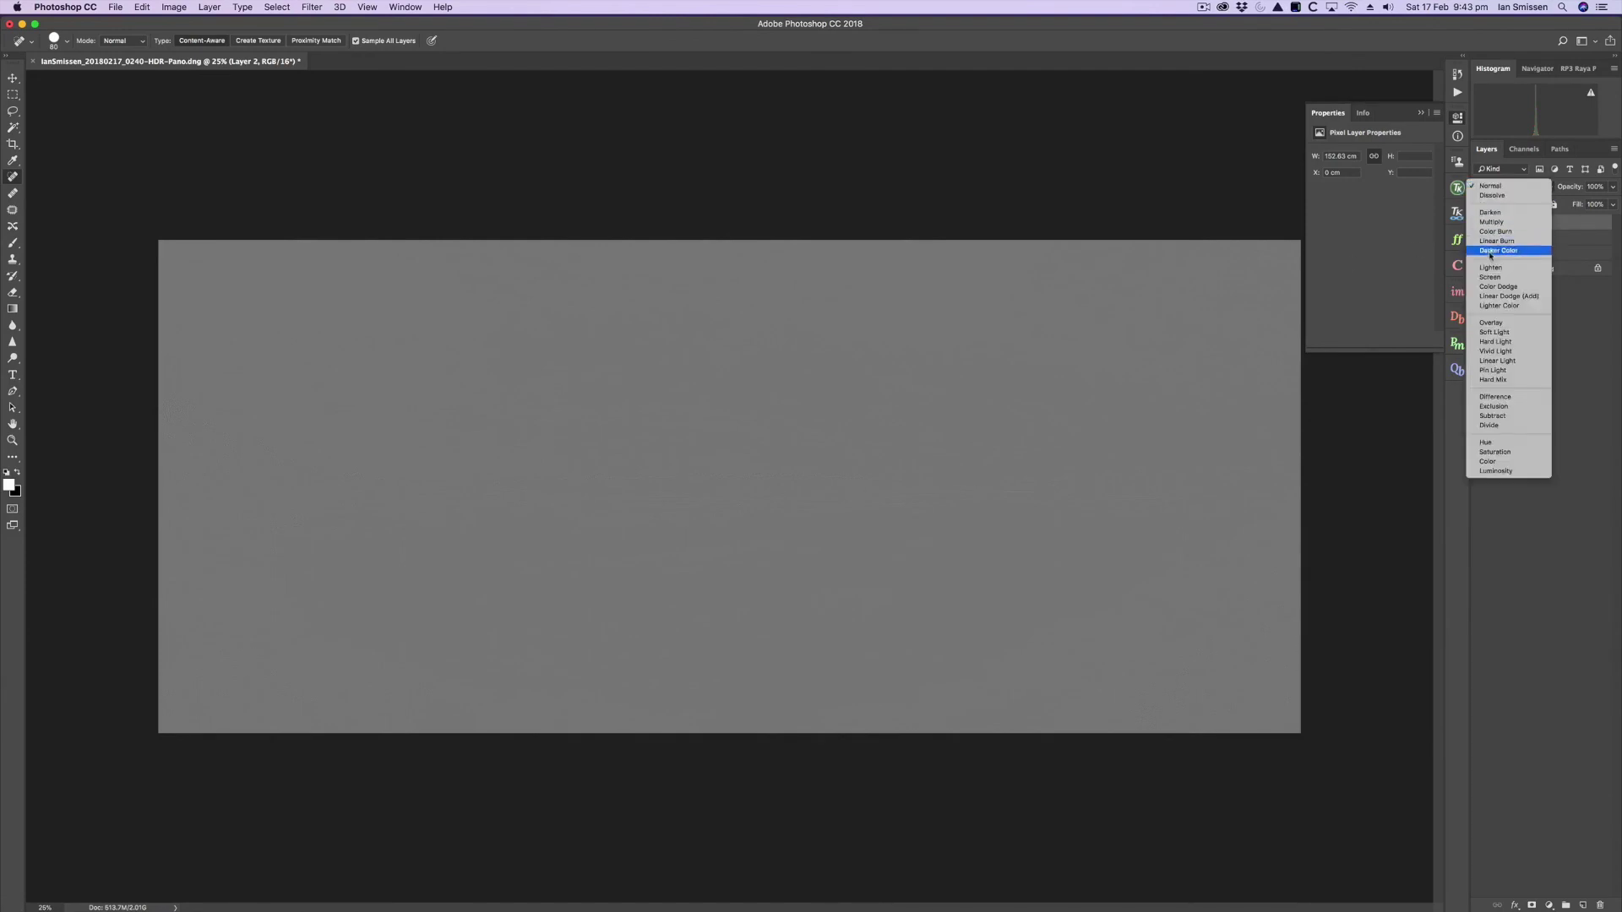
pyautogui.click(1488, 322)
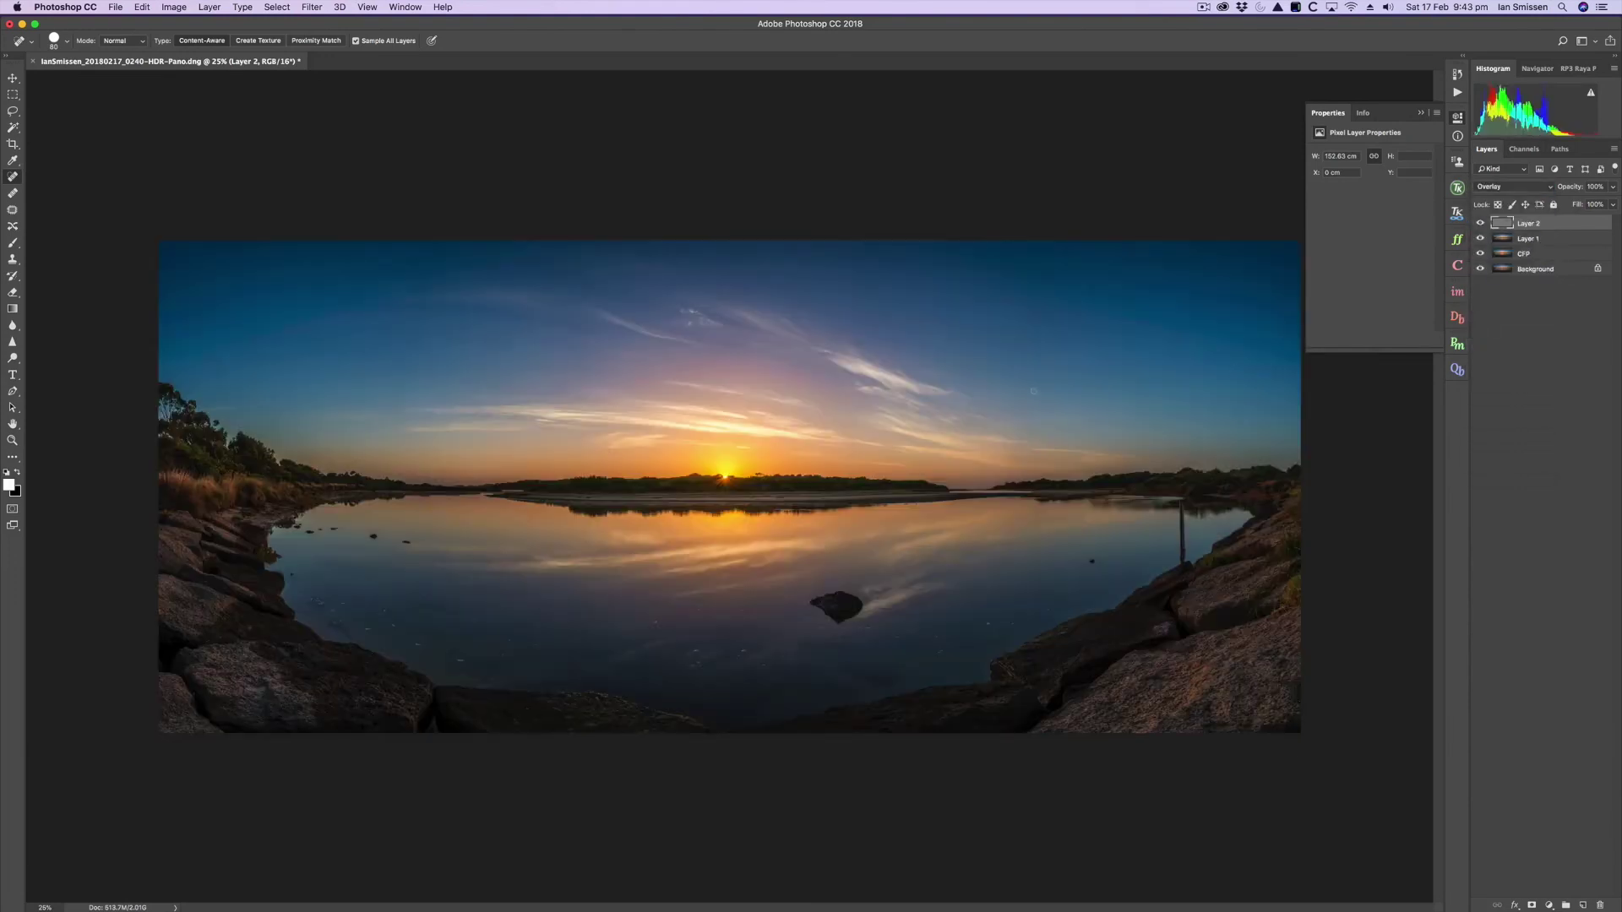
pyautogui.click(1480, 223)
pyautogui.click(1480, 224)
# - Flatten all layers into the background, and quit Photoshop with the changes saved to return to Lightroom
pyautogui.press('super+alt+shift+e')
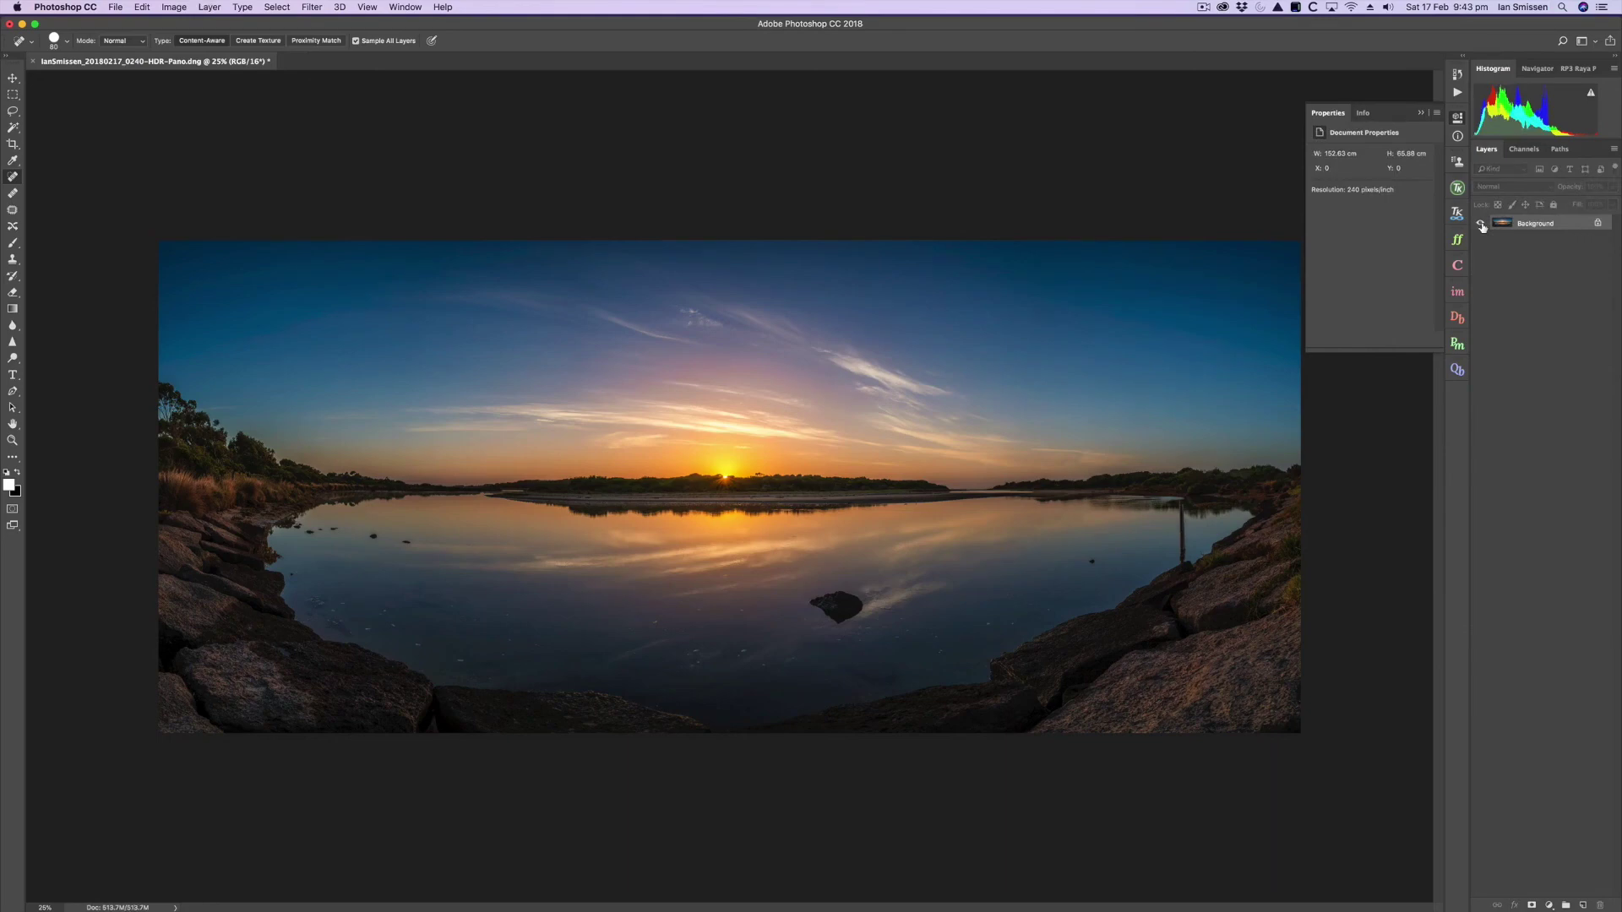
pyautogui.press('super+q')
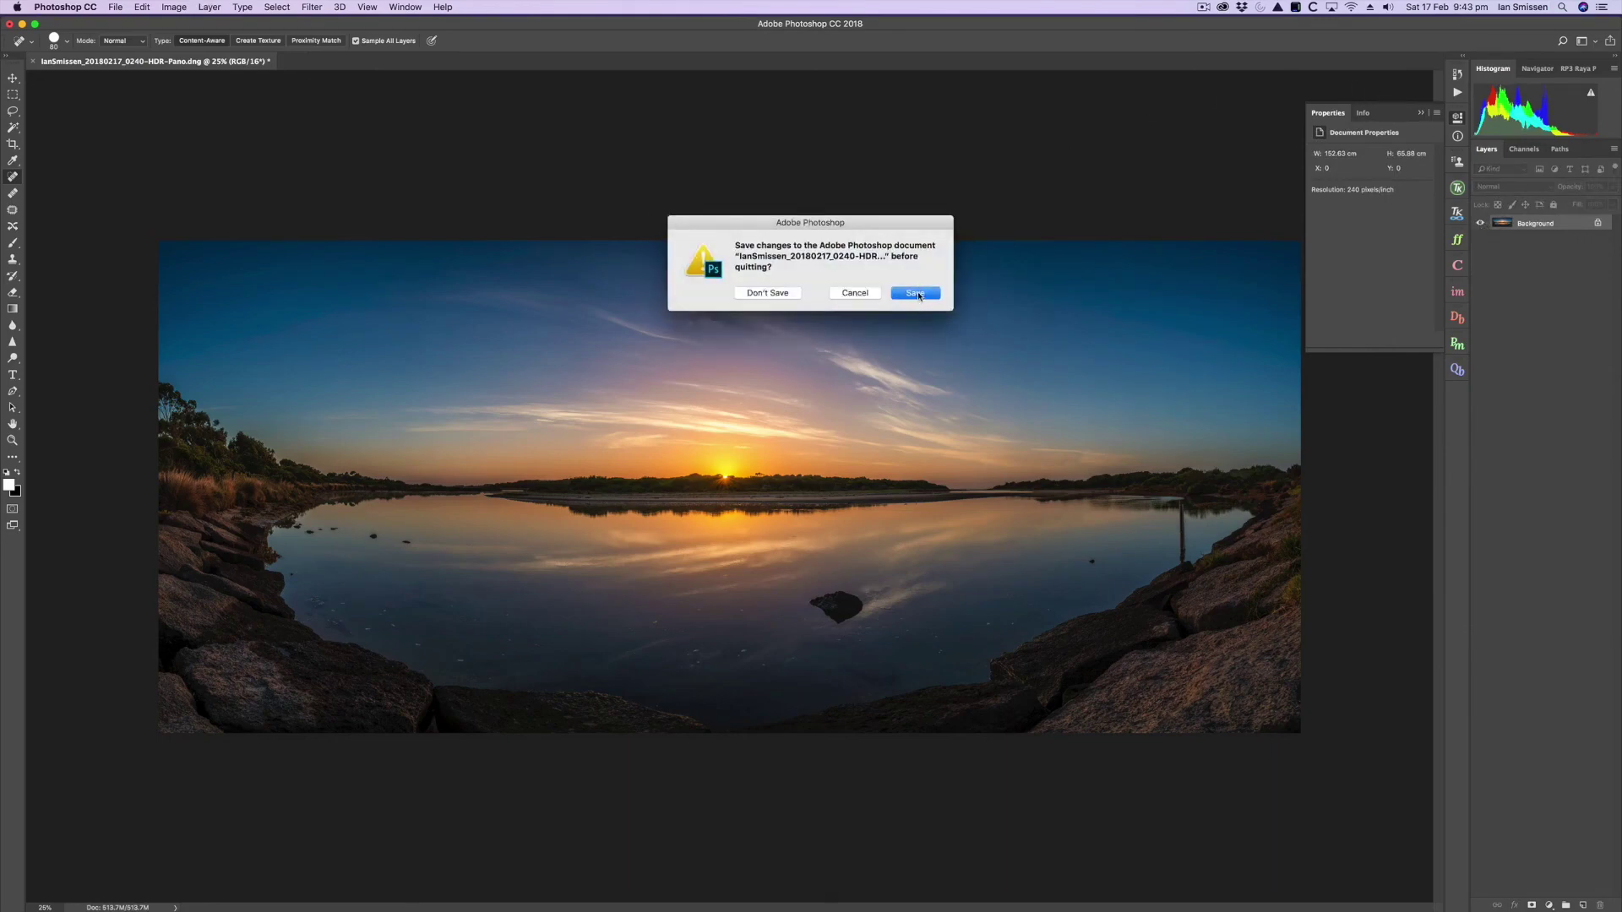
pyautogui.click(915, 293)
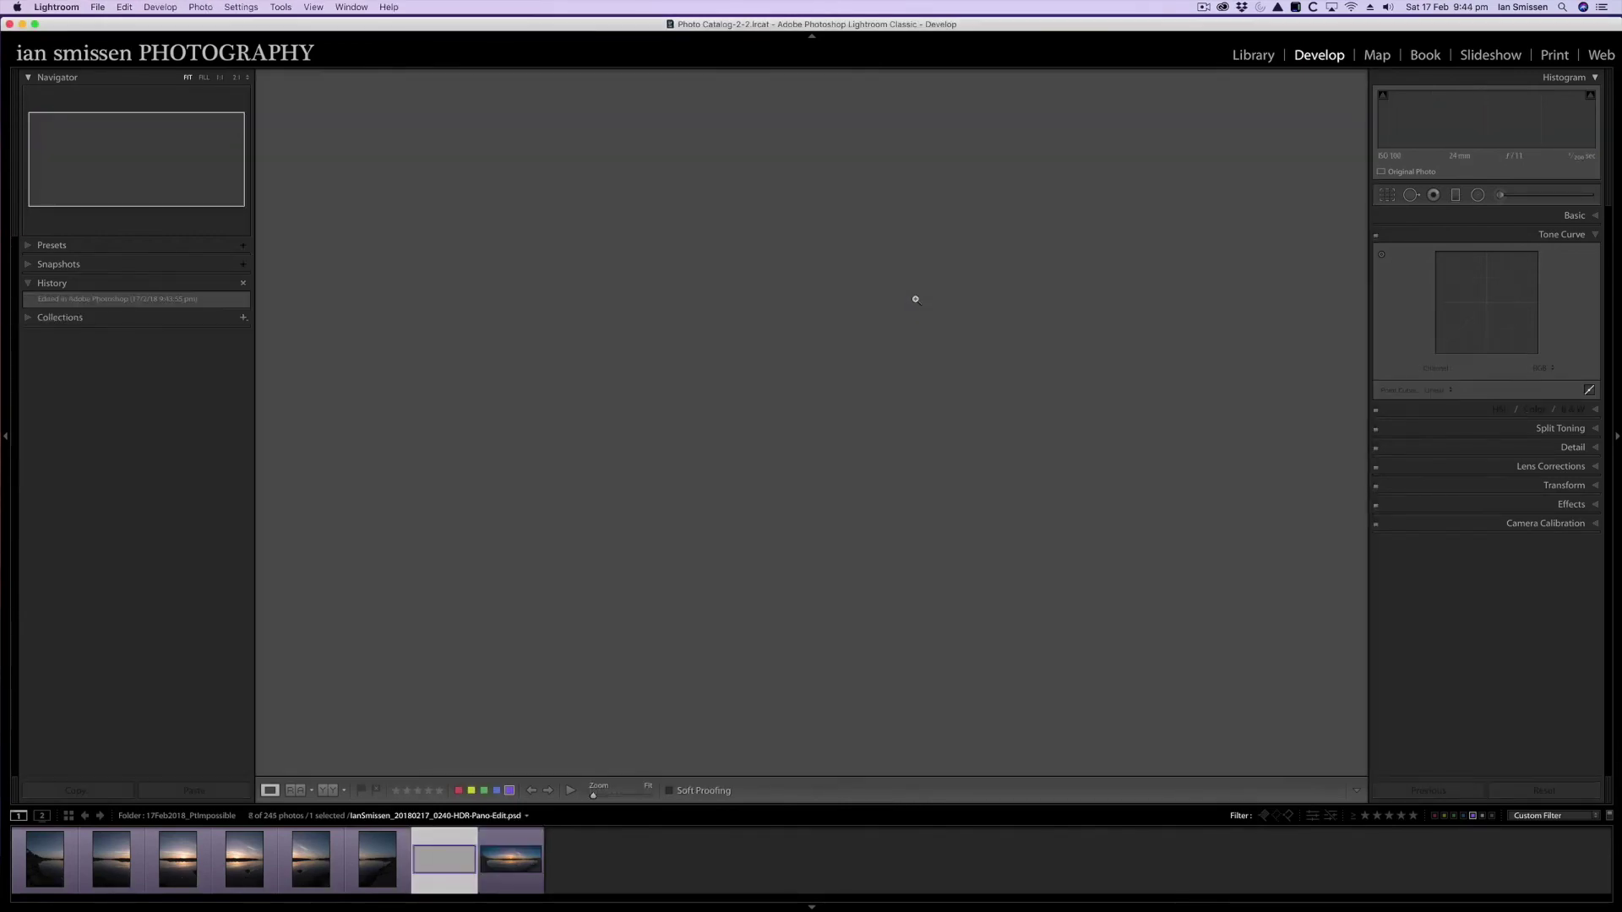
# - Compare the original HDR panorama, including its unprocessed Before view, with the edited PSD version
pyautogui.click(548, 793)
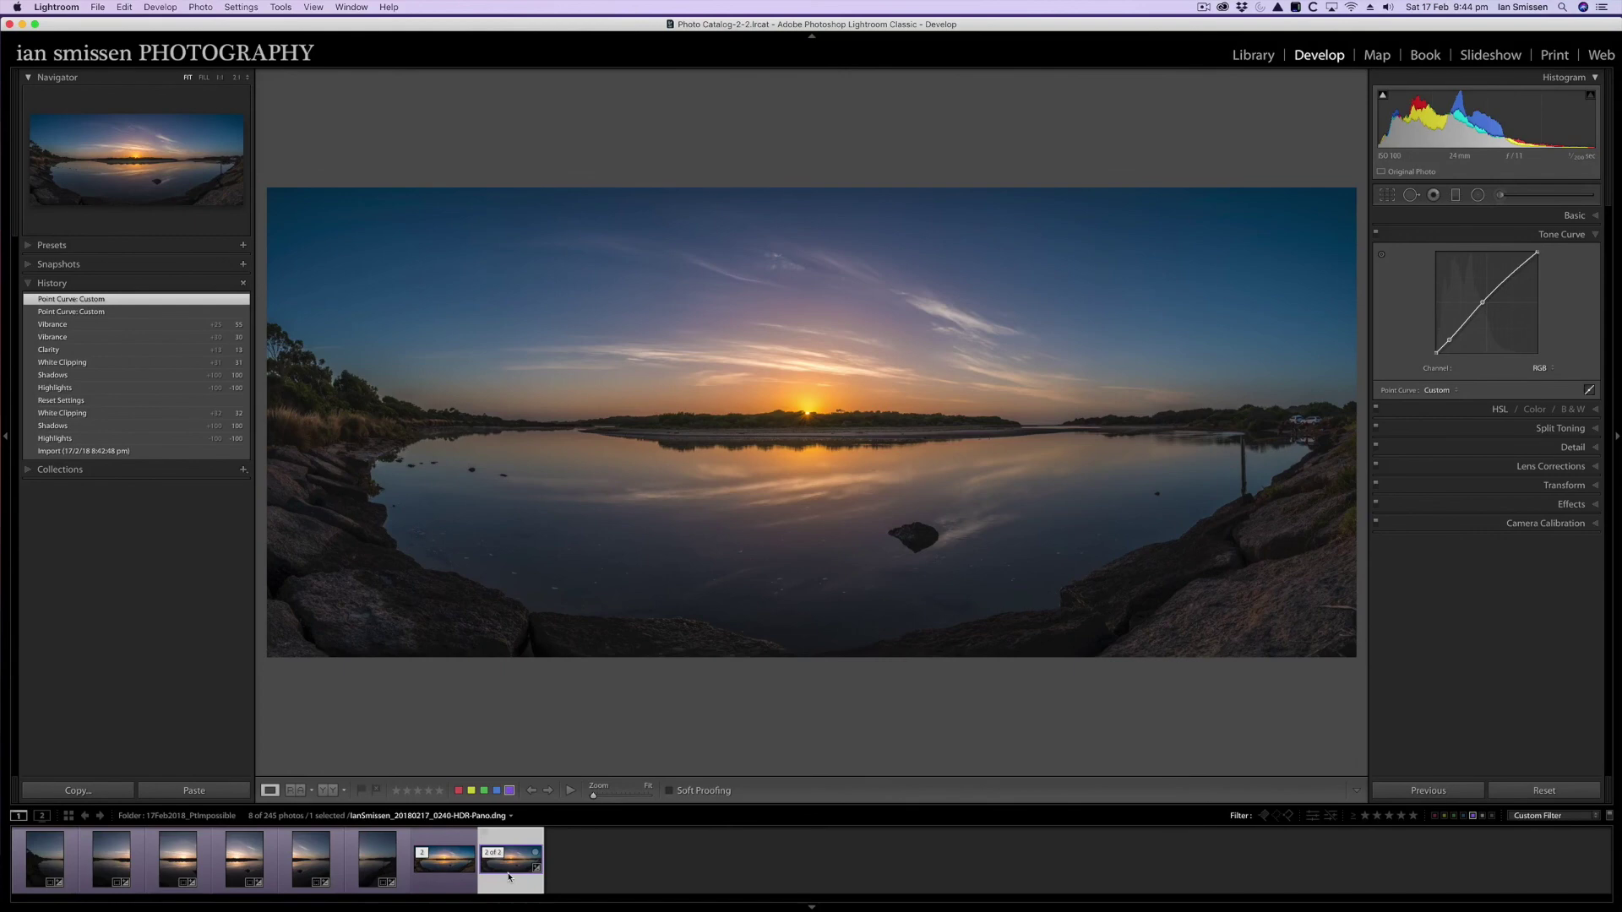
pyautogui.press('\\')
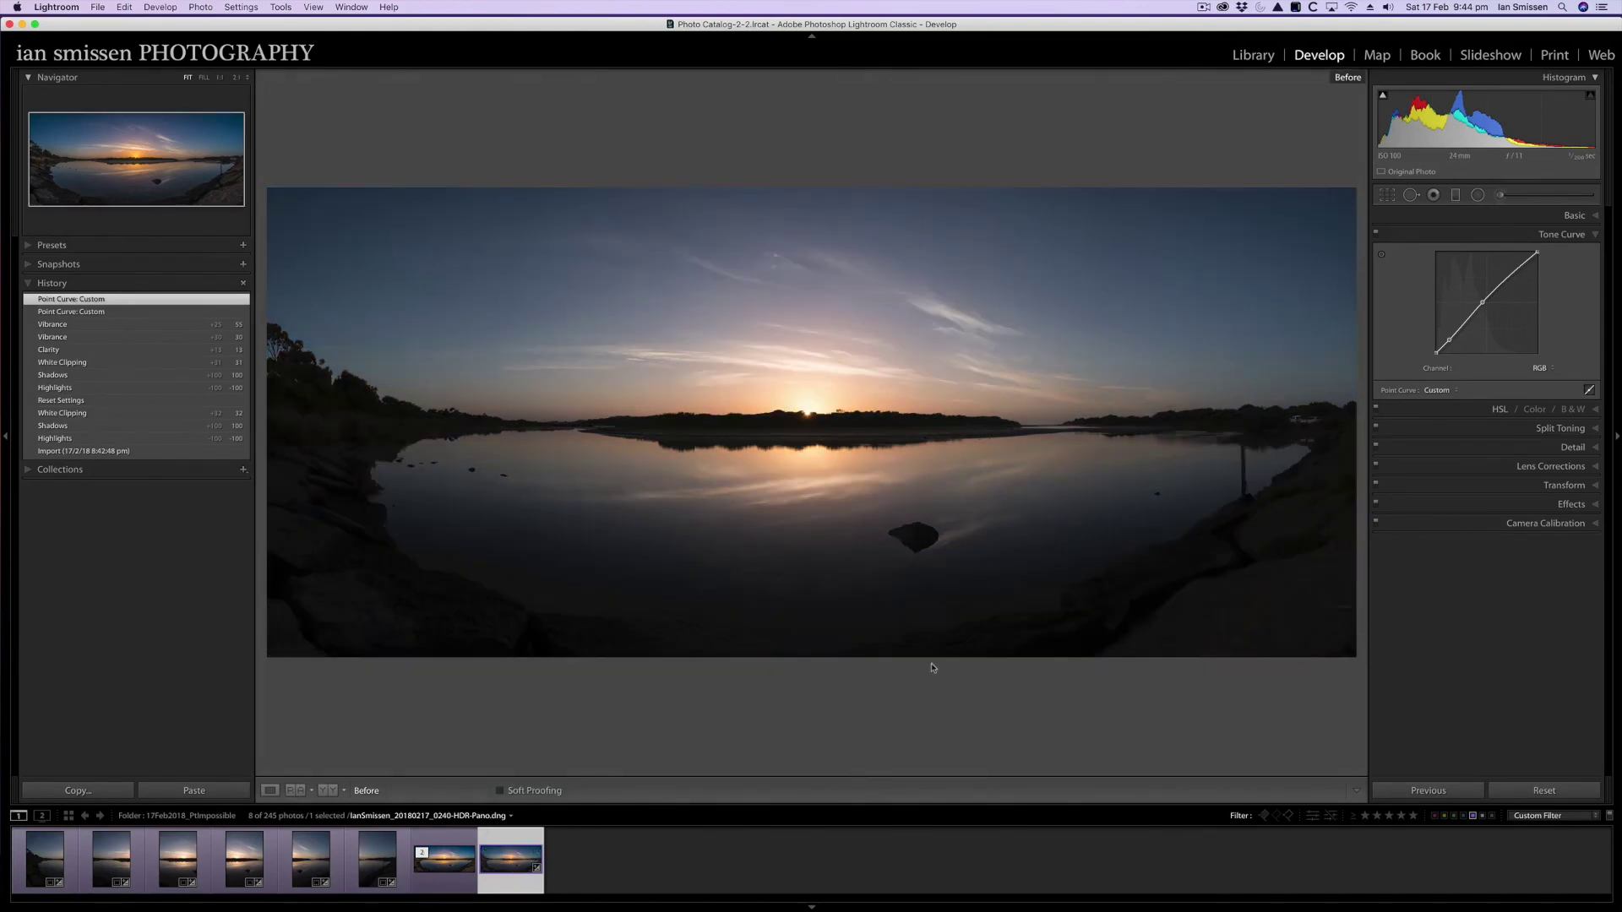
pyautogui.click(439, 870)
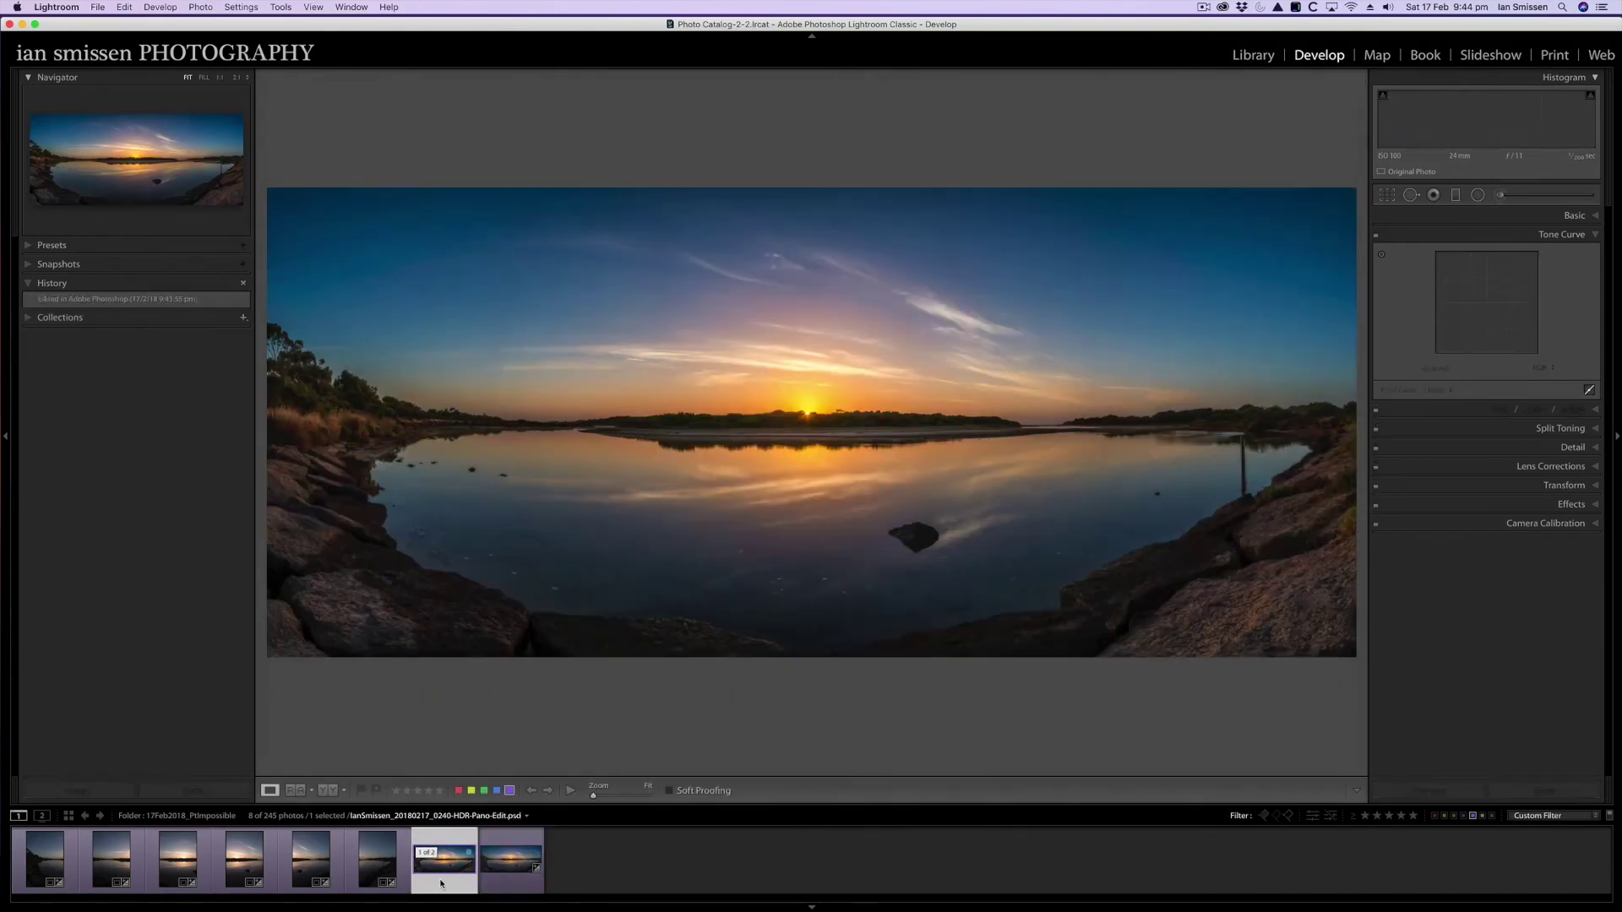